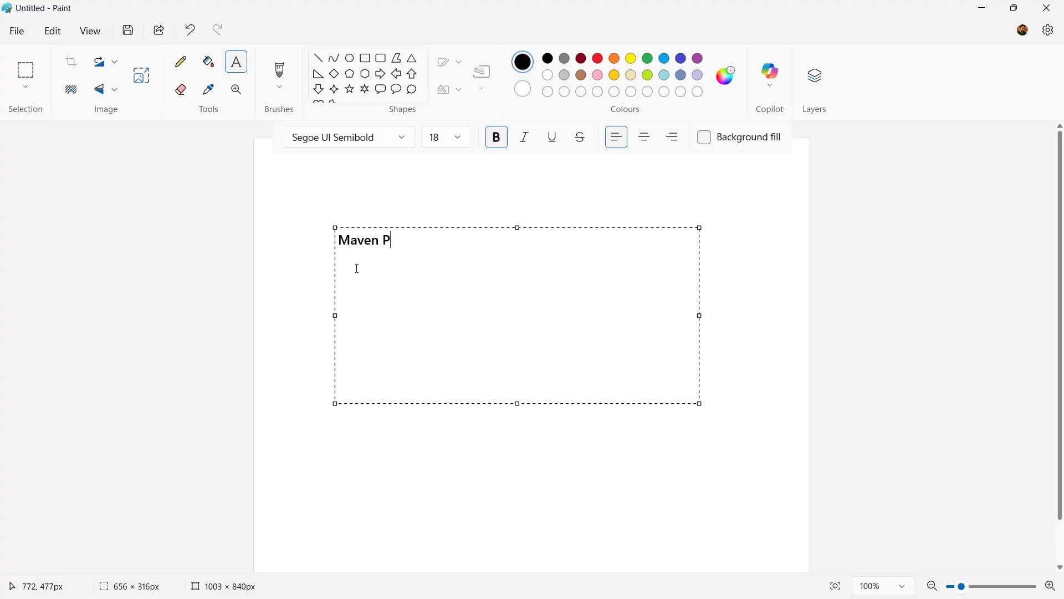
Step: Write the note lines "Maven Project -> Dynamic Web Project" and "Eclipse -> Web & Java Developers -> war file"
text(-> Dynamic Web Project )
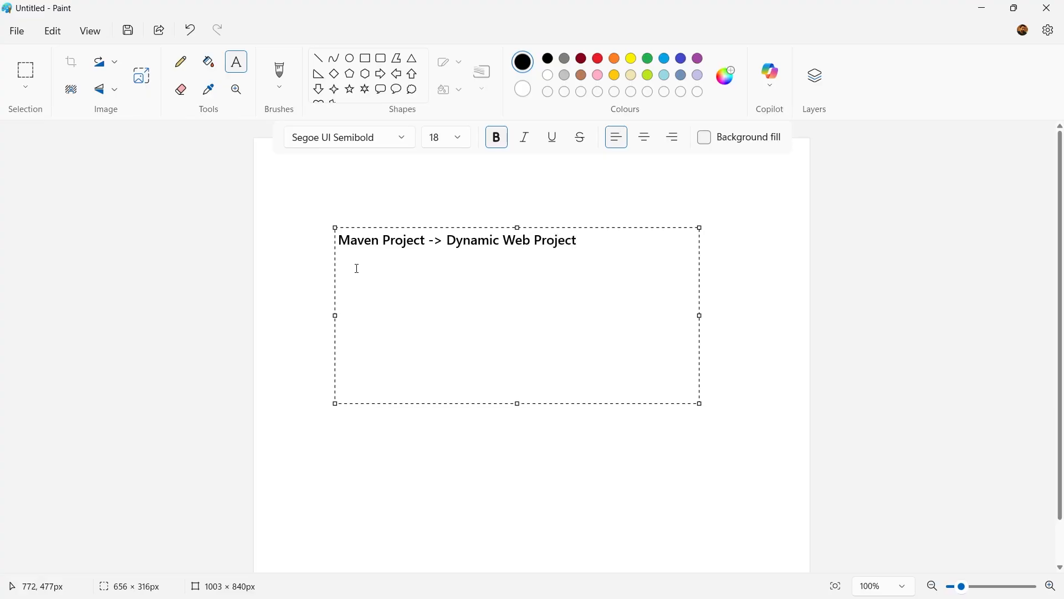
text(Eclipse -> Web & Java Dev)
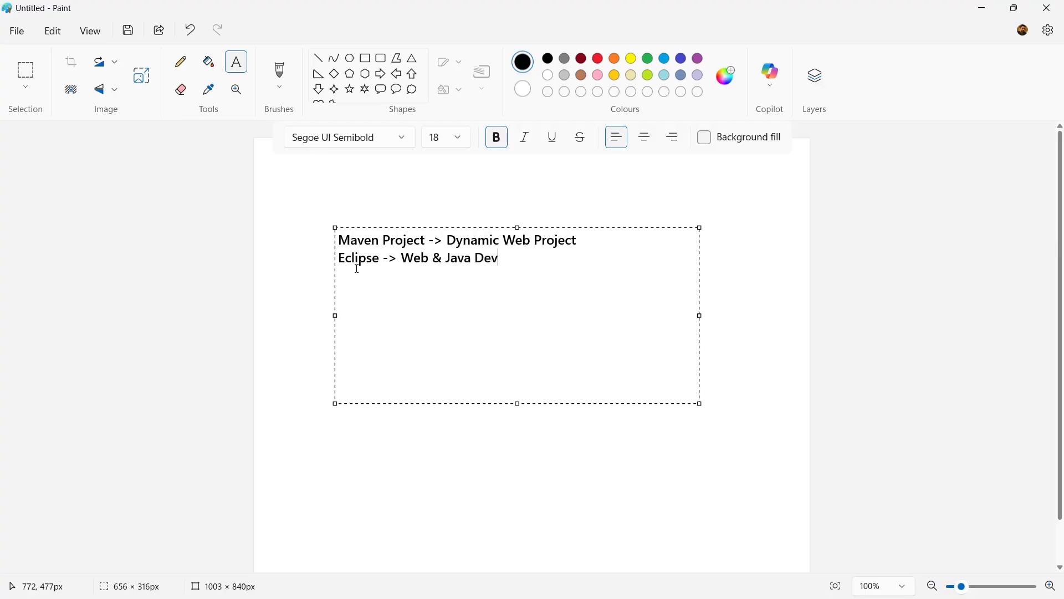
text(elopers)
text(-> war file )
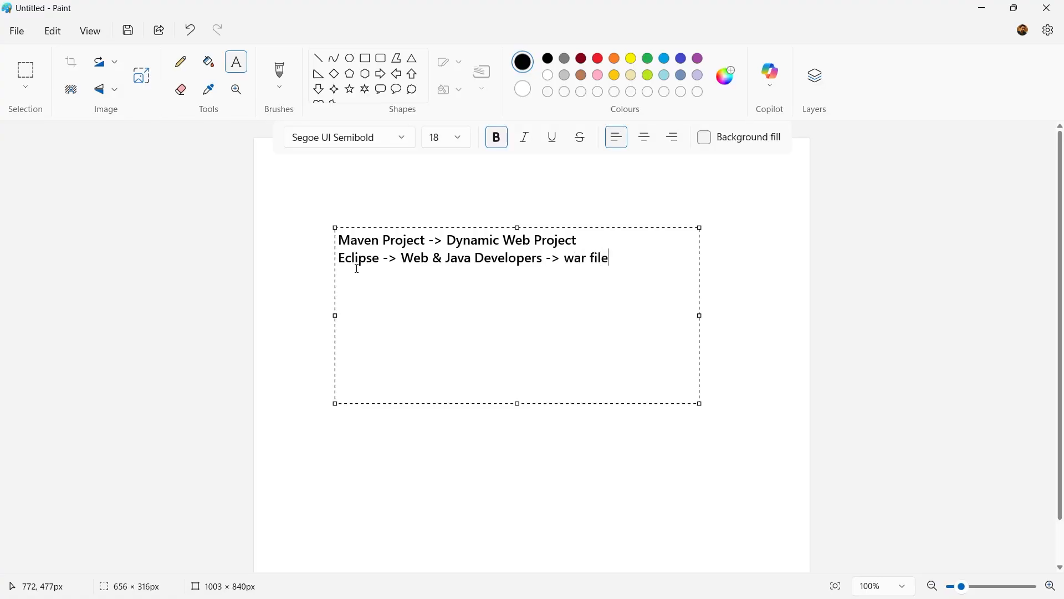
Step: Add the lines "Web Application Archive" and "jar -> Java Application Archive" below the war file line
text(Web Application A)
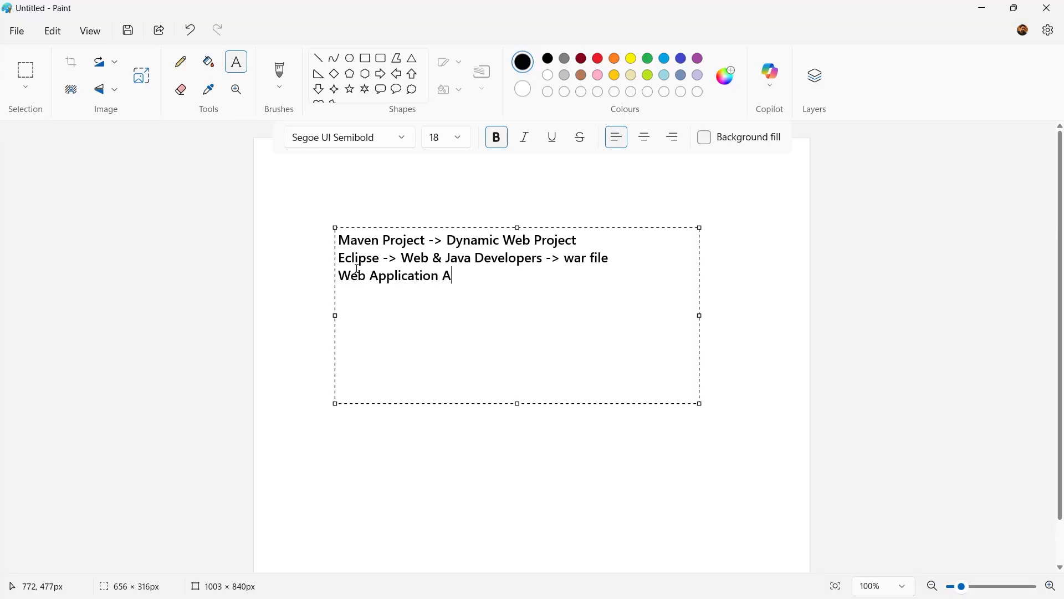
text(rchive )
text(jar->)
key(Left)
text(-> Java Applica)
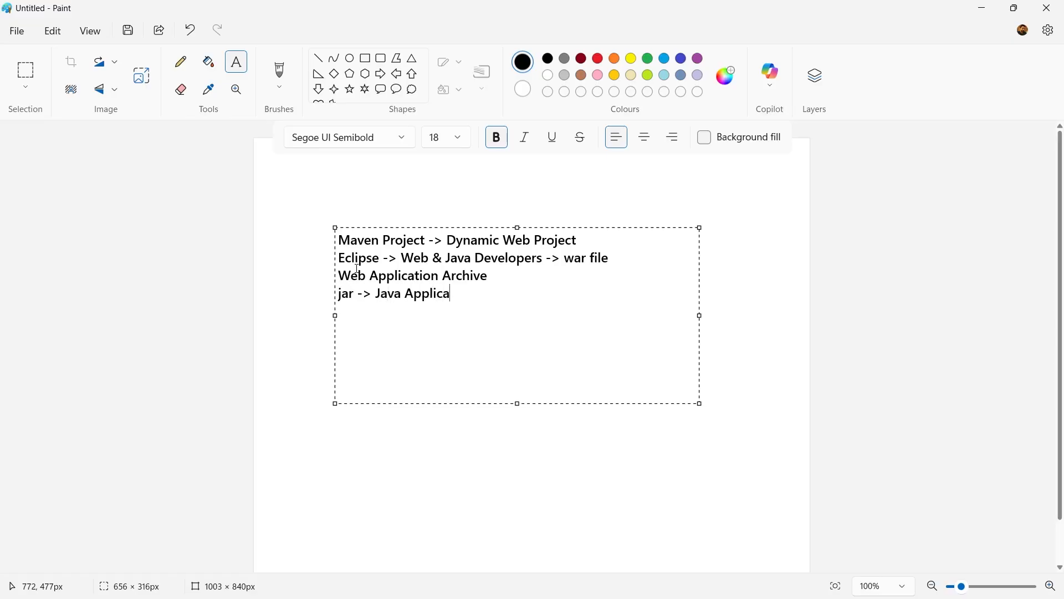
text(tion Archive)
Step: Set all four note lines to font size 22 and enlarge the text box to about 799 × 493 px
drag(529, 296, 340, 239)
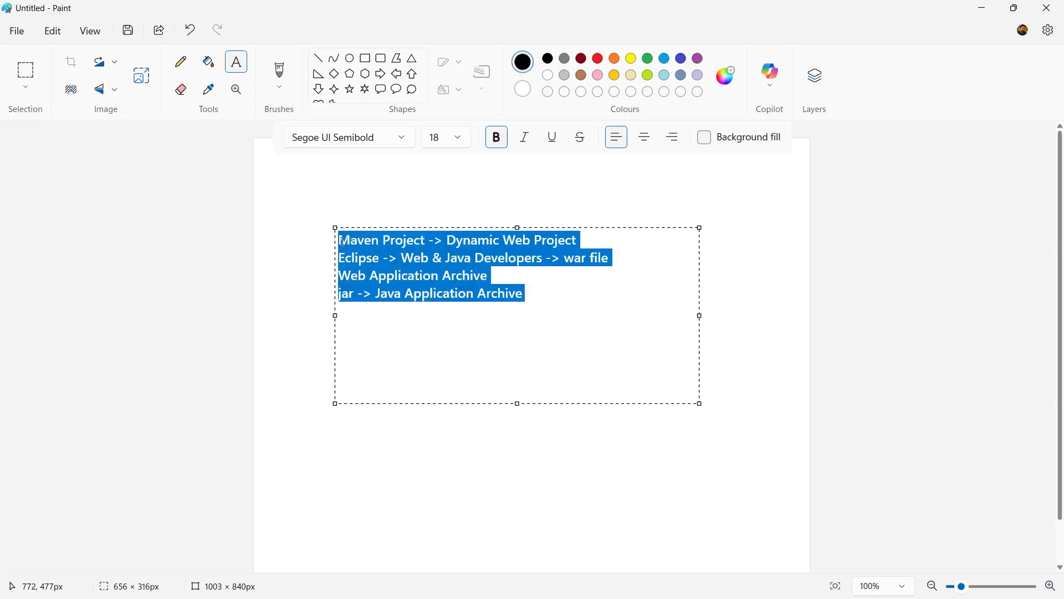
click(459, 137)
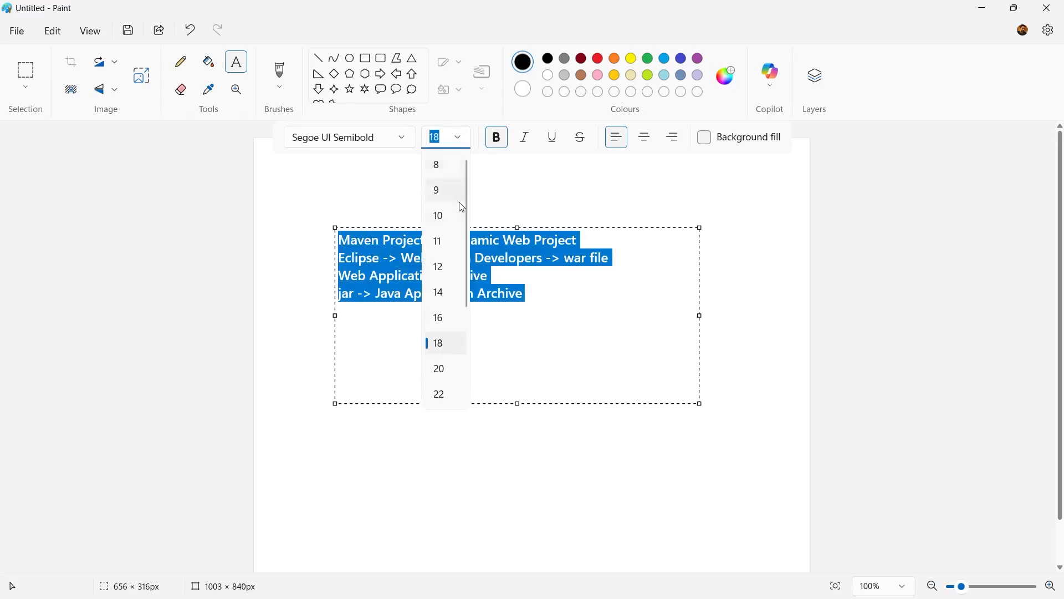
click(447, 394)
drag(704, 413, 780, 502)
click(592, 313)
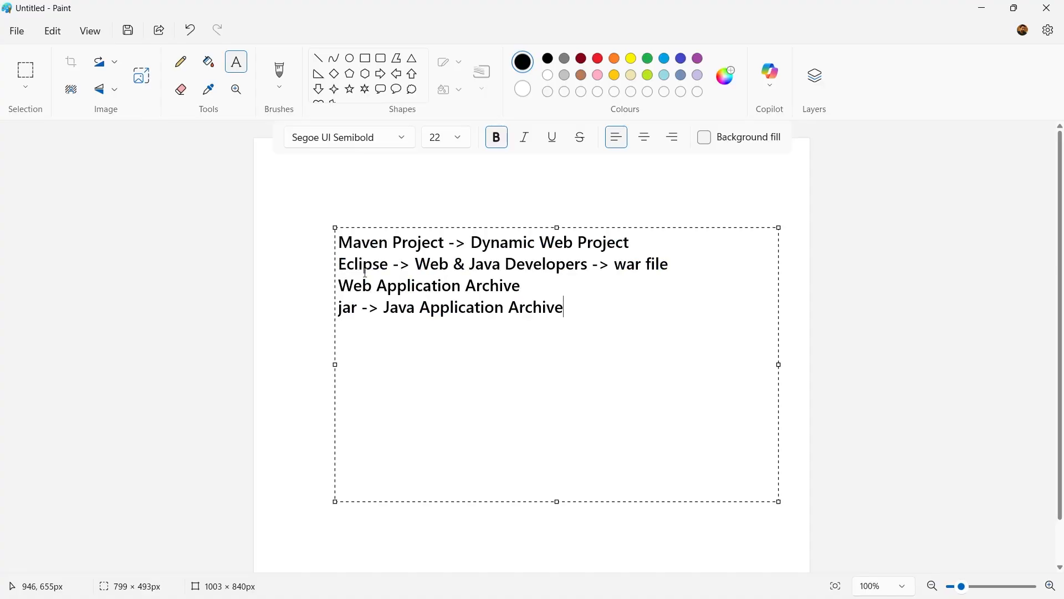
Step: Insert the line "Azure Build Pipeline -> Azure Pipelines" above the Maven Project line
drag(390, 269, 330, 270)
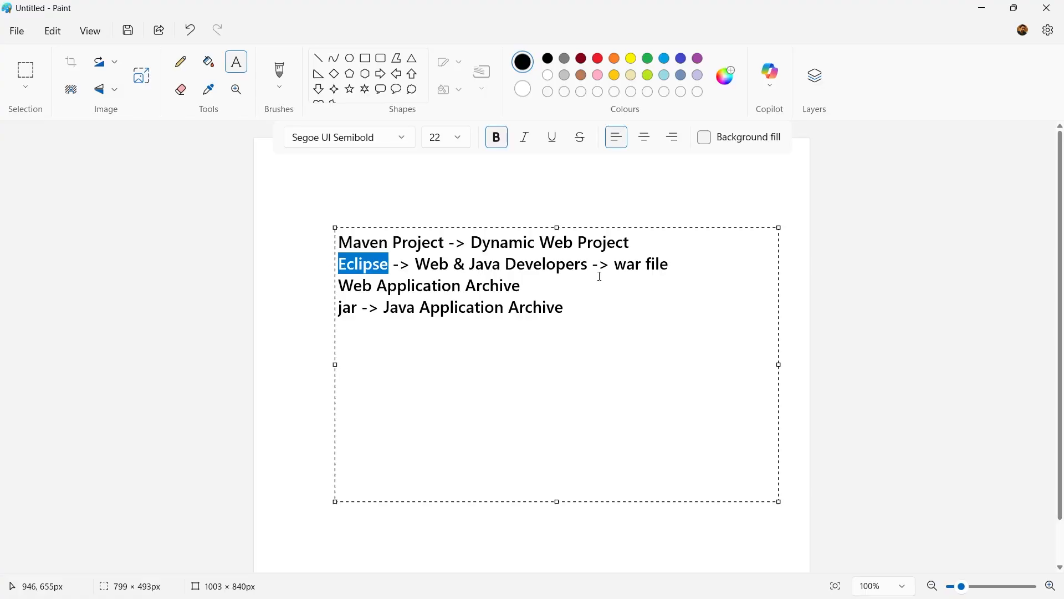
drag(617, 265, 671, 268)
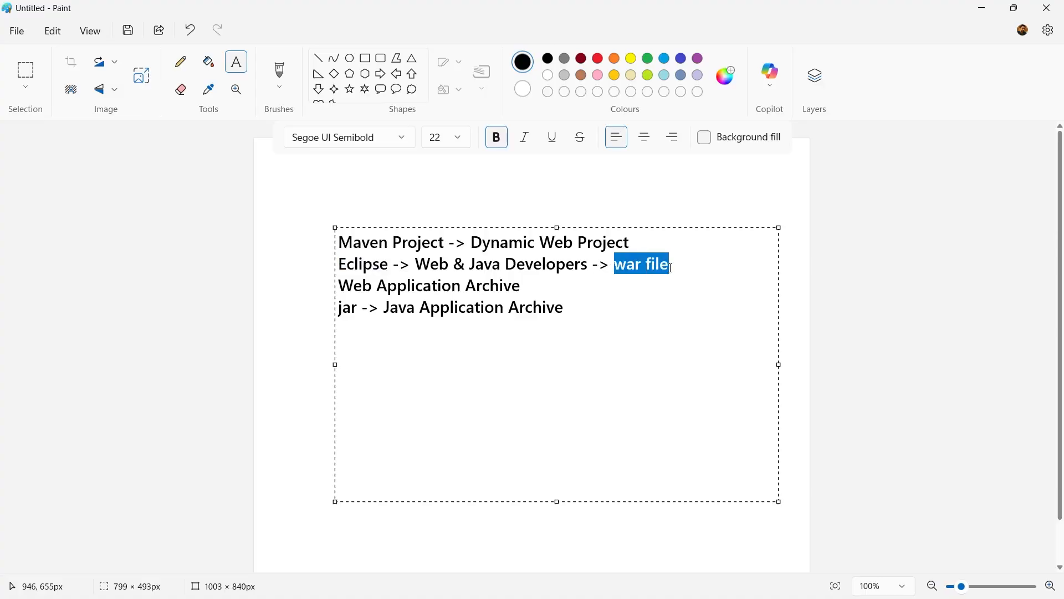
click(355, 242)
key(Left)
key(Return)
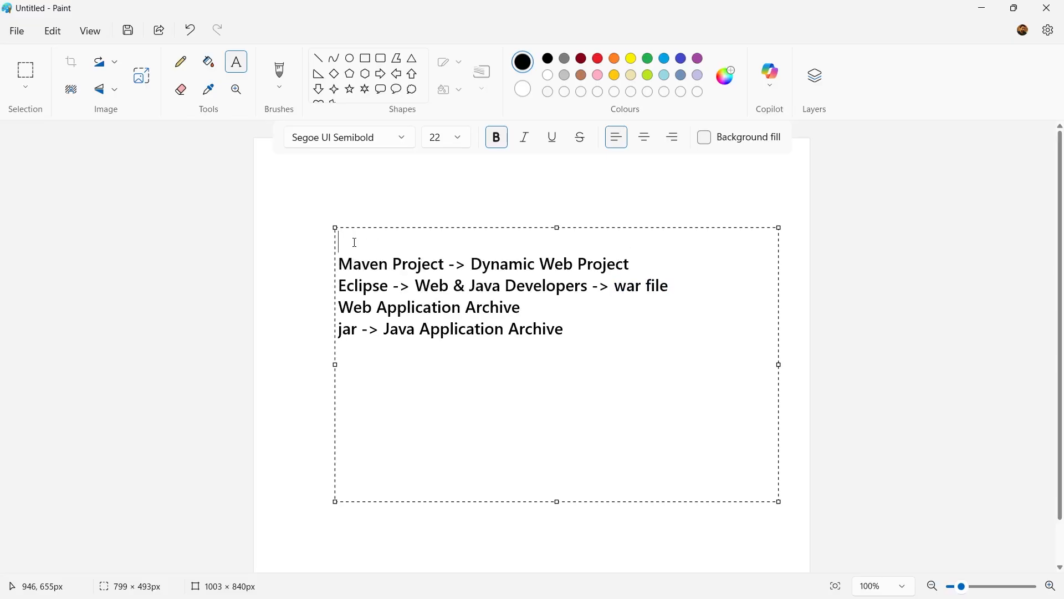
text(Azure Build Pipeline )
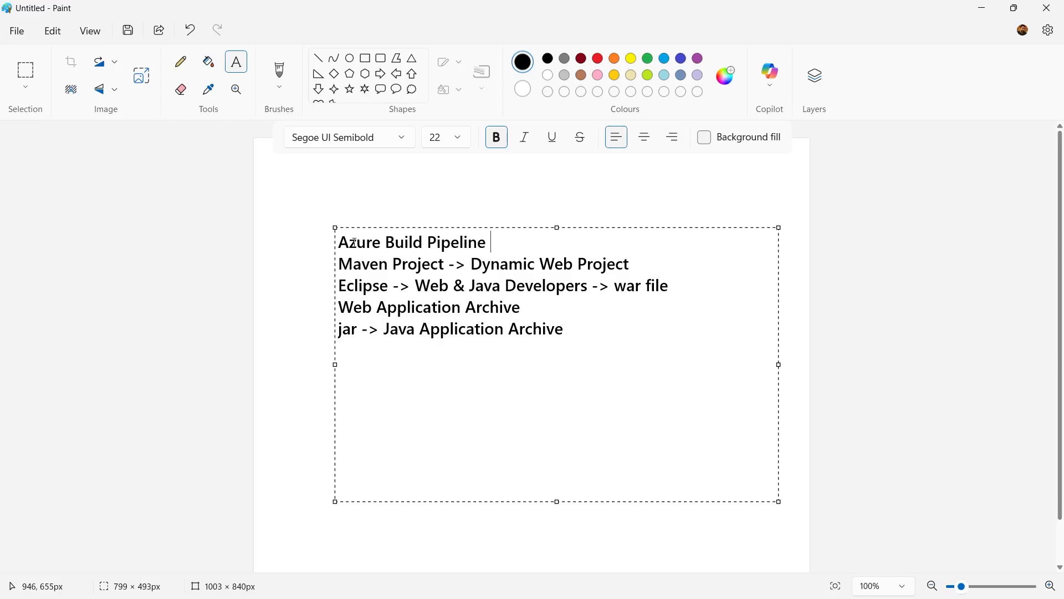
text(-> Azure Pipelines)
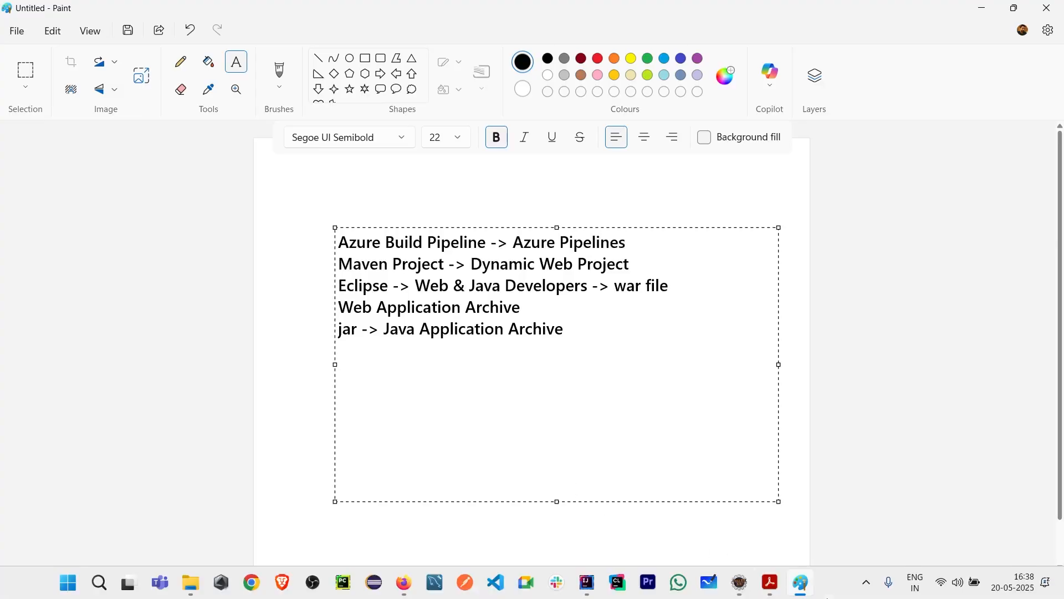
Step: Review the build pipeline topics of experiment 10 in the DevOps lab manual PDF, then return to the Paint notes
click(778, 591)
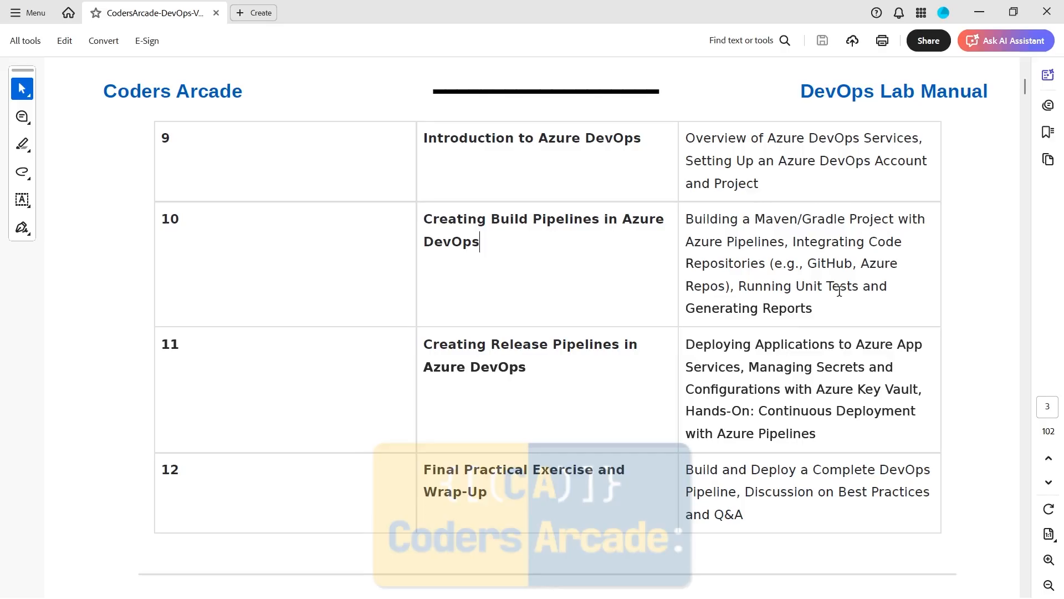
drag(686, 242, 819, 307)
click(818, 306)
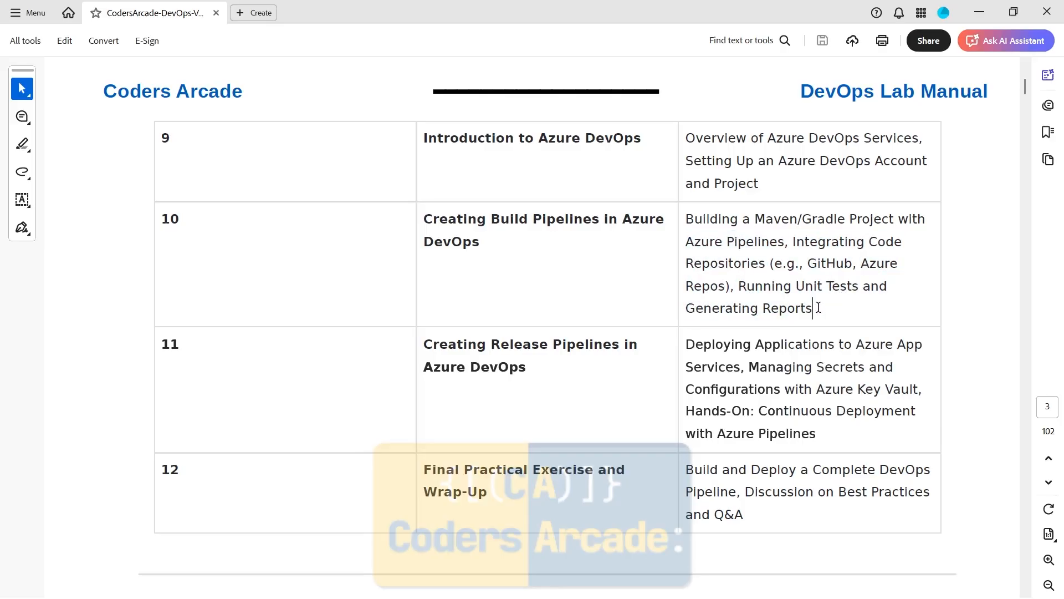
key(alt+Tab)
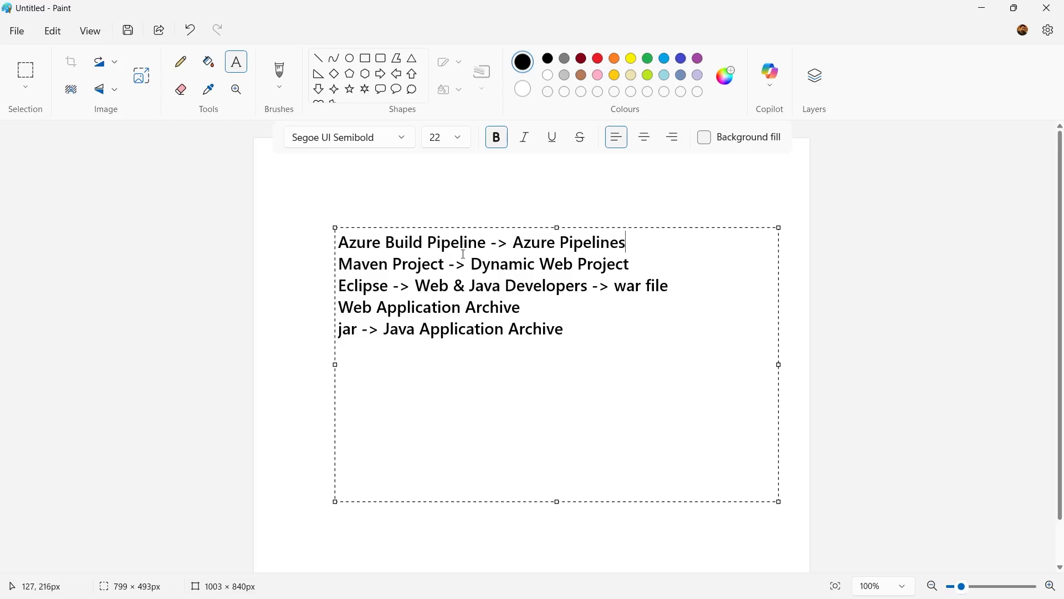
drag(630, 242, 341, 245)
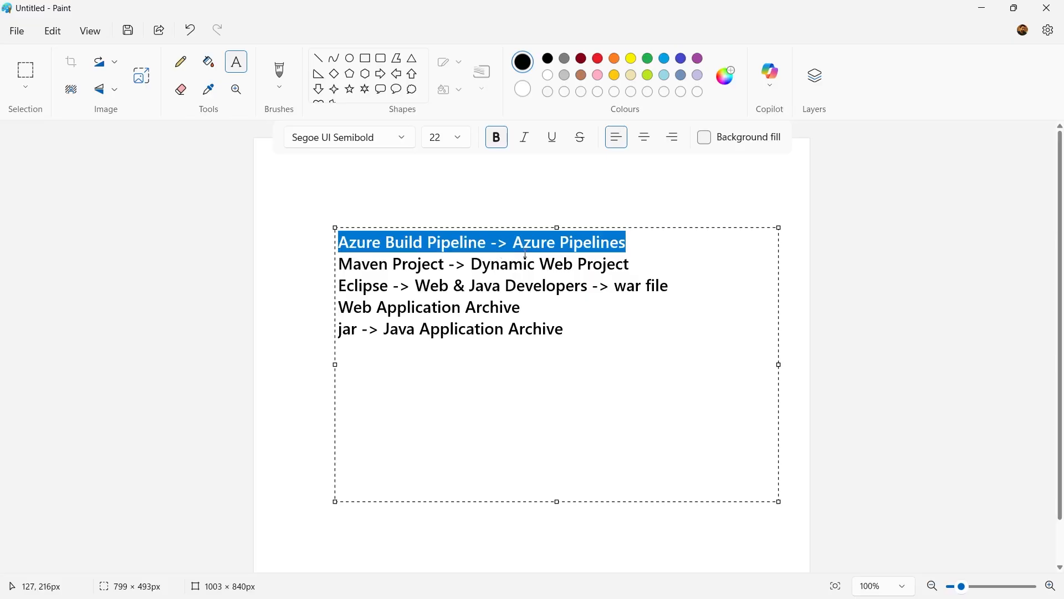
click(646, 251)
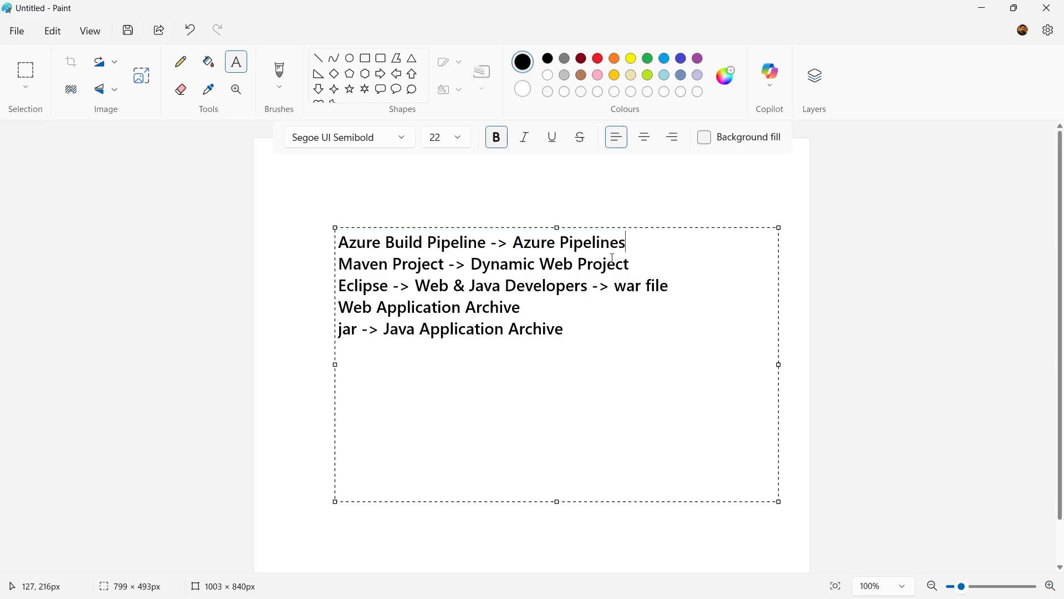
Step: Insert a new first line reading "Azure Free Account" above the Azure Build Pipeline line
click(342, 246)
key(Return)
key(Up)
text(Azure Frre Account)
key(Left)
key(Left)
key(Left)
key(Left)
key(Left)
key(Left)
key(Left)
key(Left)
key(Left)
key(BackSpace)
text(e)
key(Right)
key(Right)
key(Right)
key(Right)
key(Right)
key(Right)
key(Right)
key(Right)
key(Right)
Step: Extend the Azure Free Account line with "-> Ready -> Parallelism Access"
text(-> Ready -> )
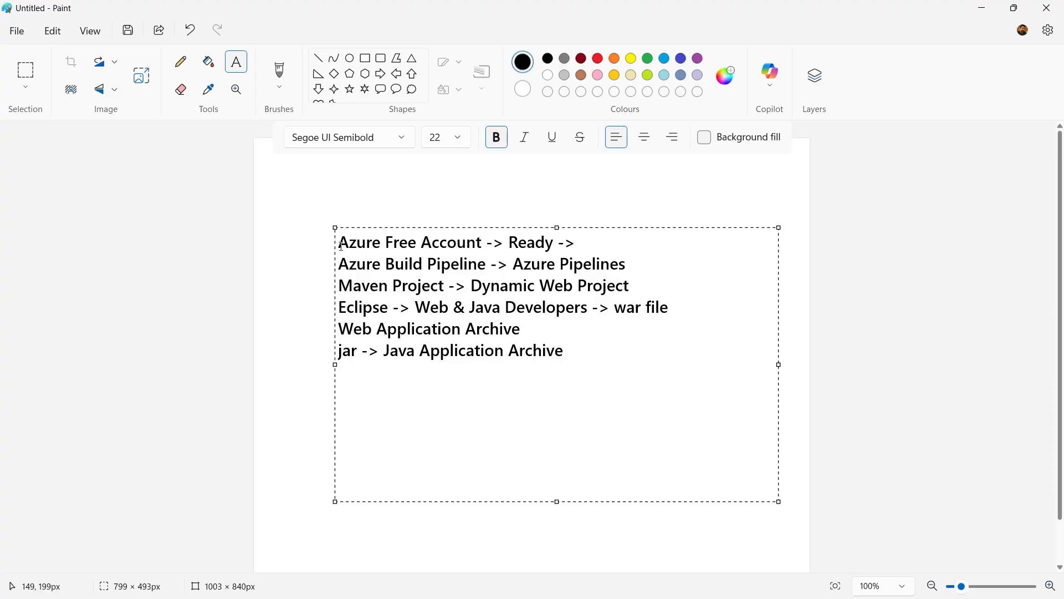
text(Parallelism )
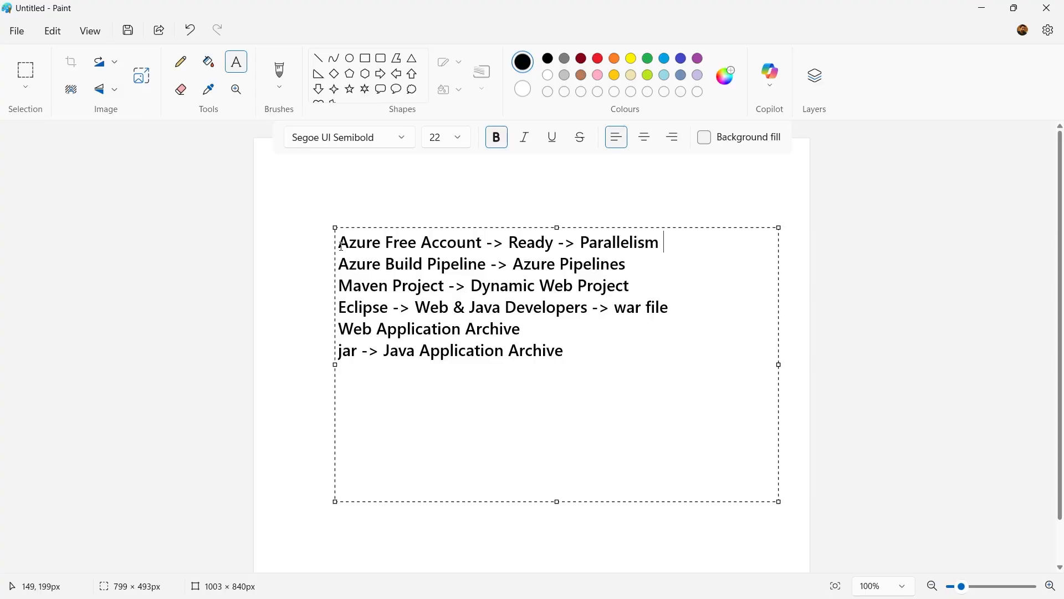
text(Axx)
key(BackSpace)
key(BackSpace)
text(v)
key(BackSpace)
text(ccess)
Step: Go through the notes on Eclipse, Web & Java Developers, the war file, Web Application Archive and jar, highlighting each term
key(Down)
key(Down)
drag(393, 314, 346, 306)
click(440, 334)
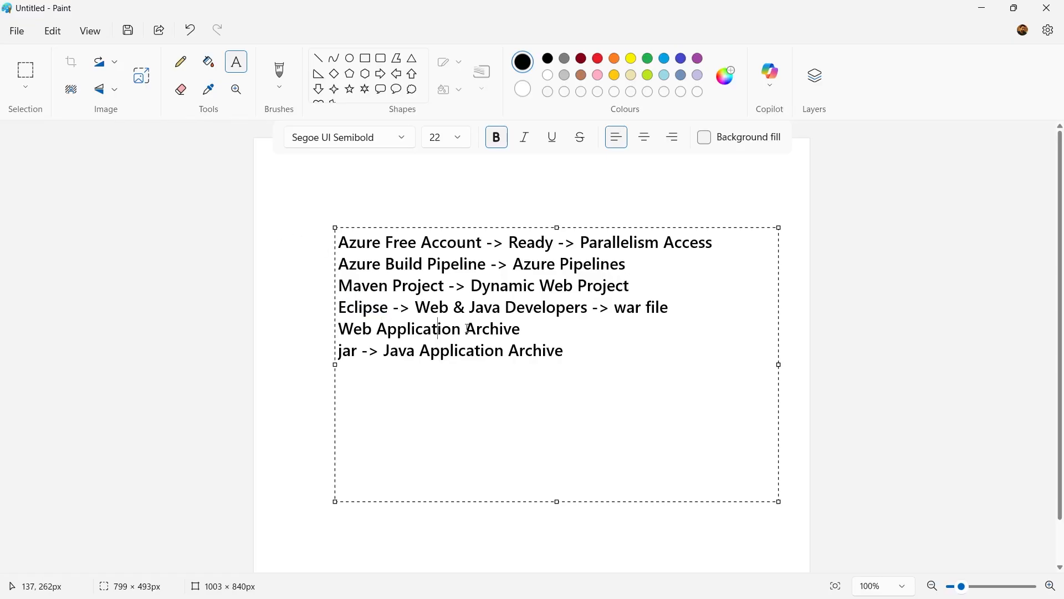
drag(417, 307, 586, 306)
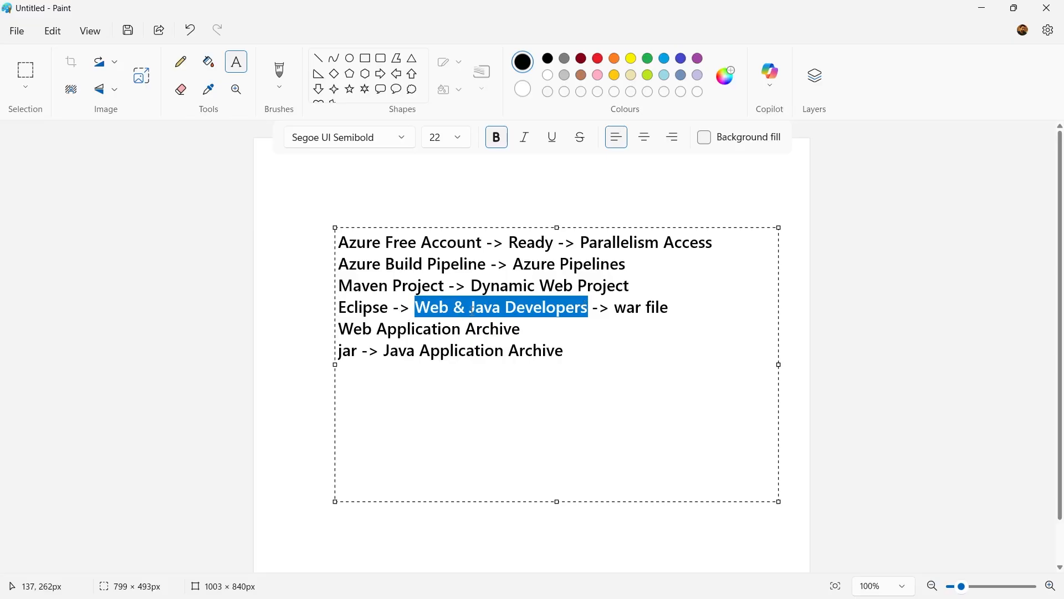
click(575, 345)
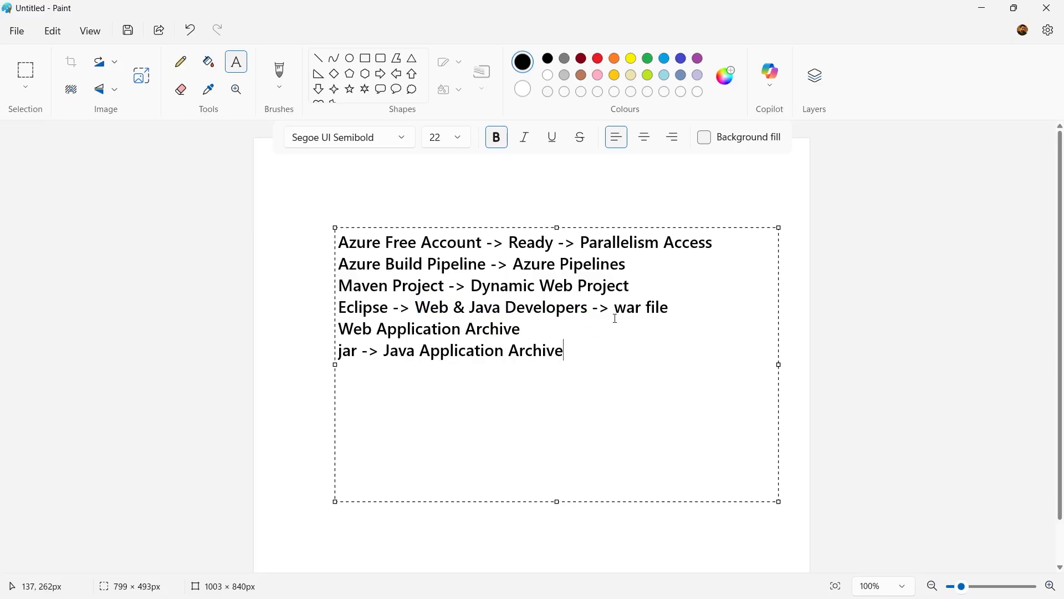
drag(617, 311, 675, 307)
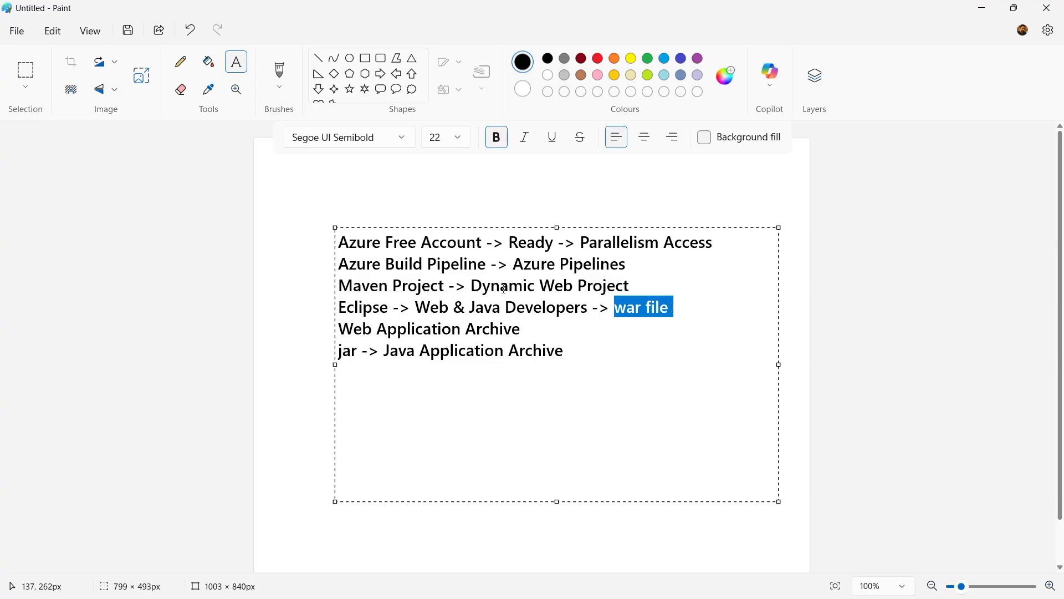
drag(530, 335, 335, 327)
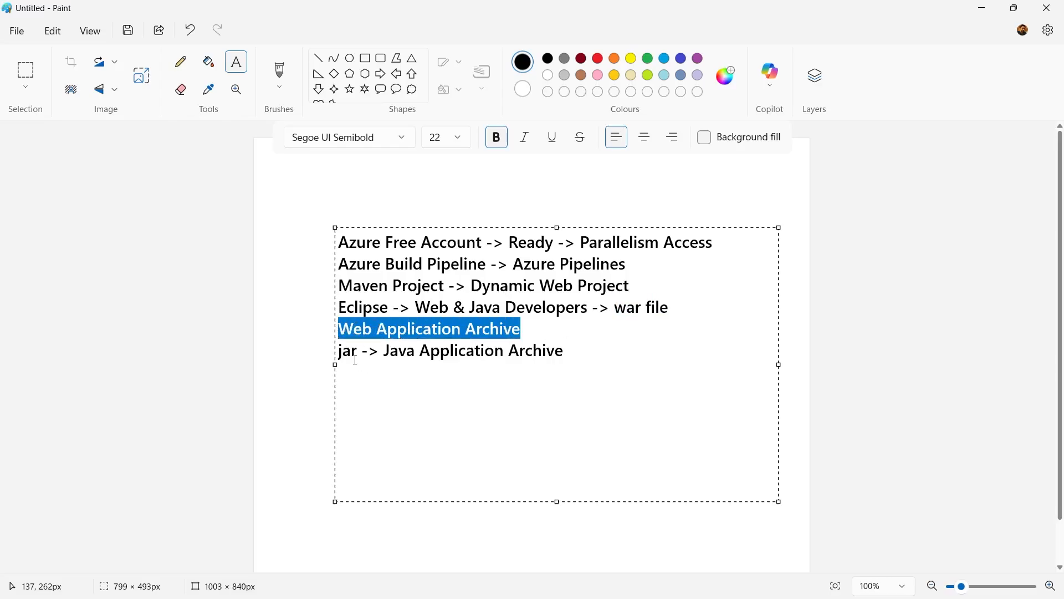
double_click(339, 349)
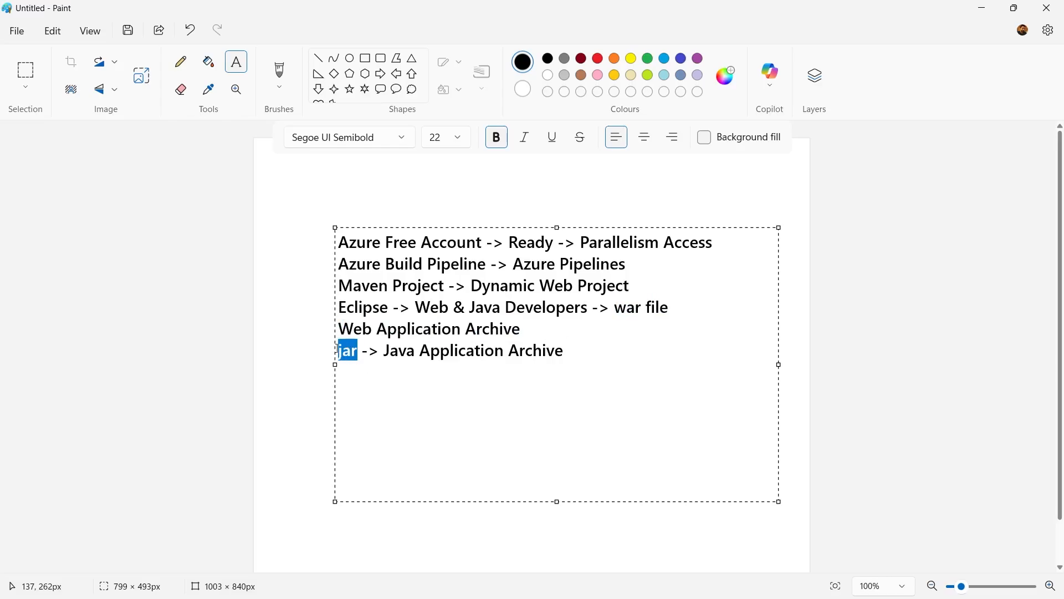
Step: Leave a blank line below the jar line and add "Eclipse Maven Project - DWP -> Pushed to GitHub"
click(600, 353)
key(Return)
text(Eclip)
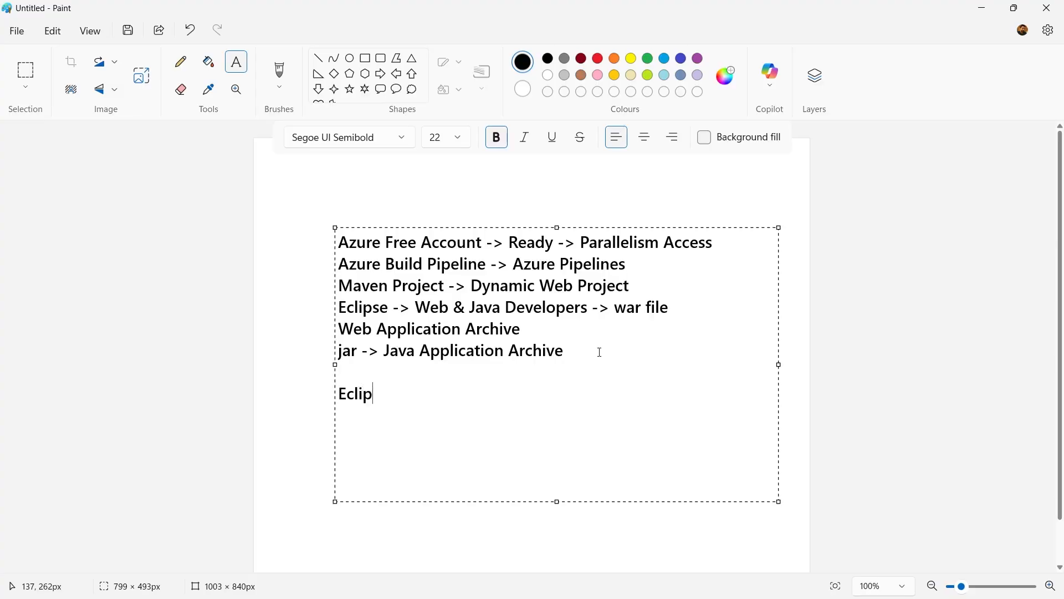
text(se Maven Pro)
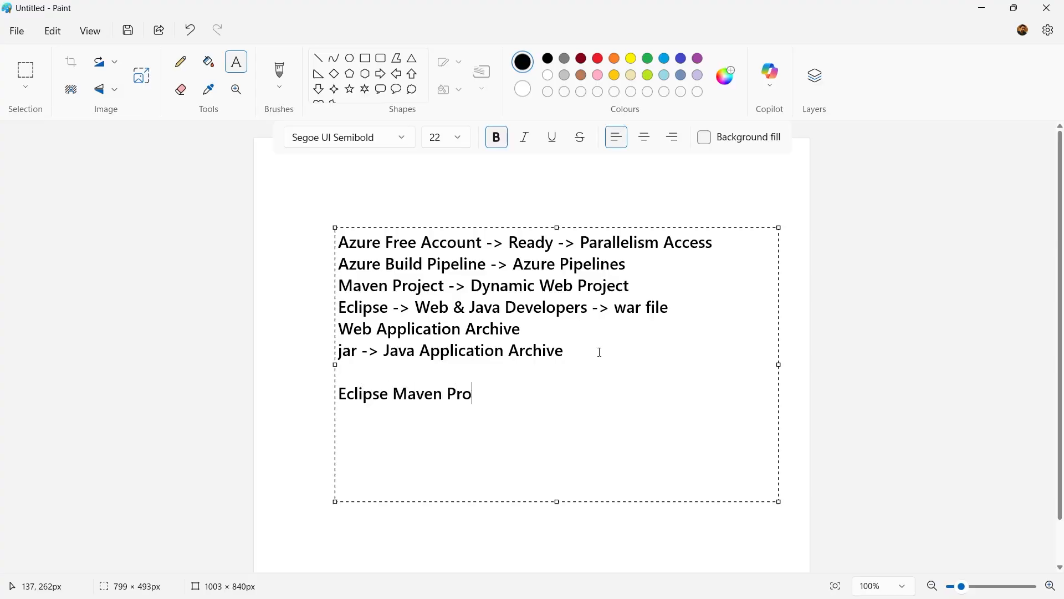
text(ject - DWP -> H)
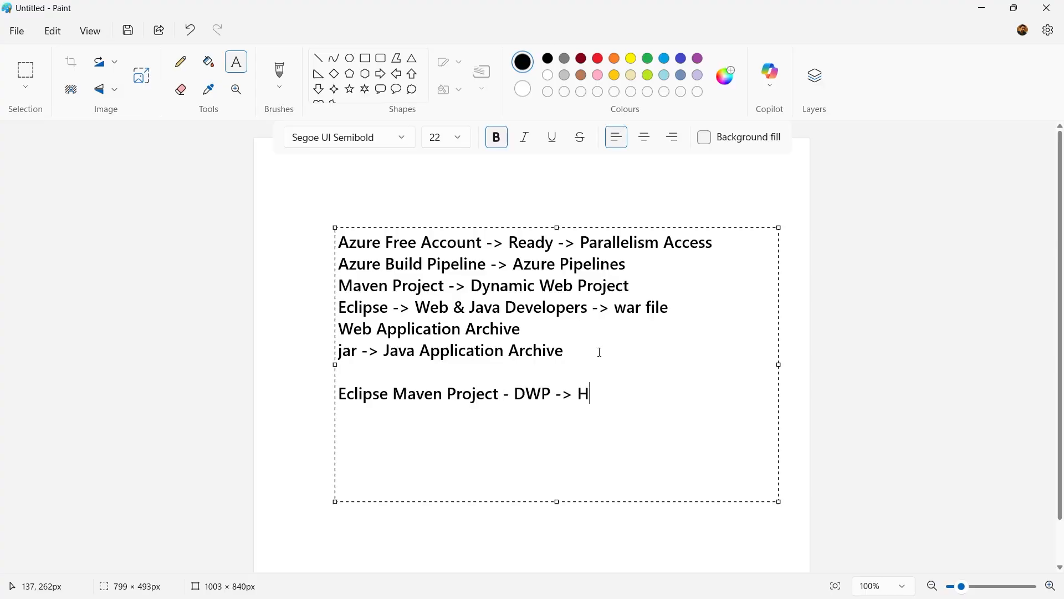
key(BackSpace)
text(Pushed to Gi)
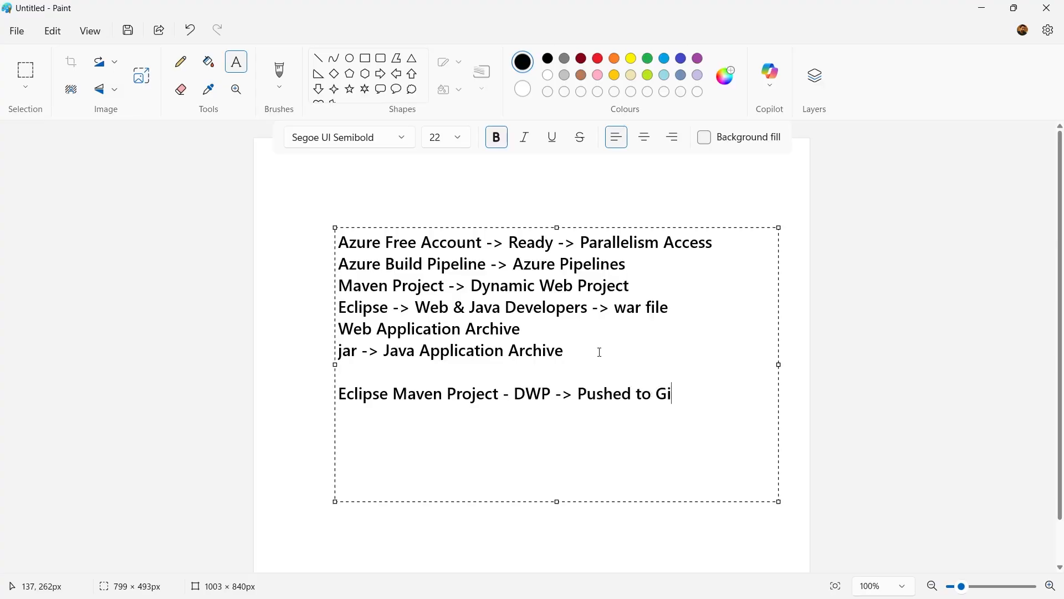
text(tHub)
Step: Add the line "-> Connect to Azure -> Build Pipeline" under the GitHub line
key(Return)
text(-> Connect to Azure -> Build)
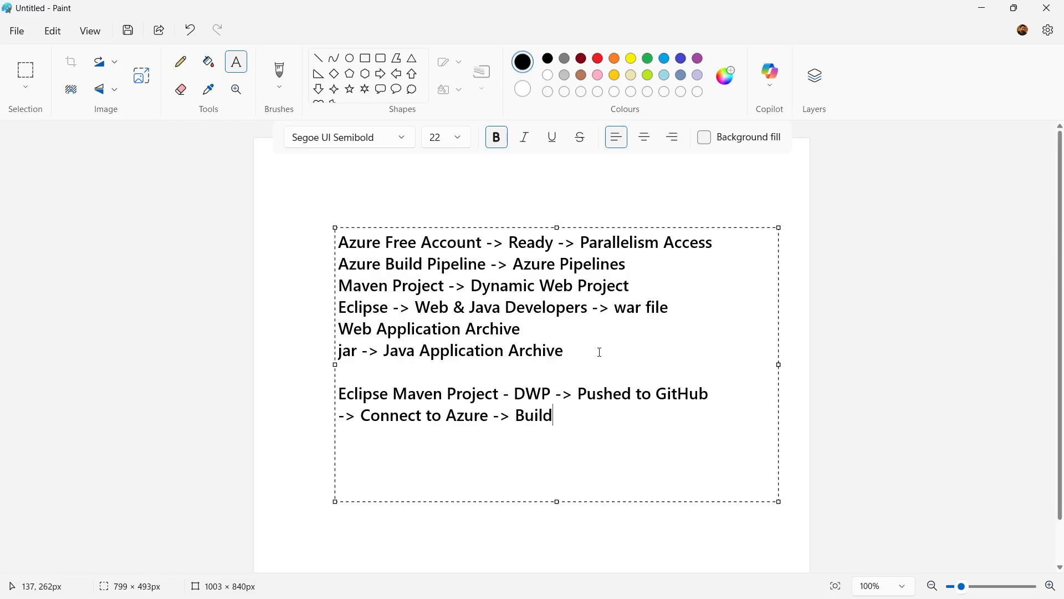
text( Pipeline)
Step: Add the line "azure-pipelines.yml" below the Build Pipeline line and clear the spelling mark on "pipelines"
key(Return)
text(azu)
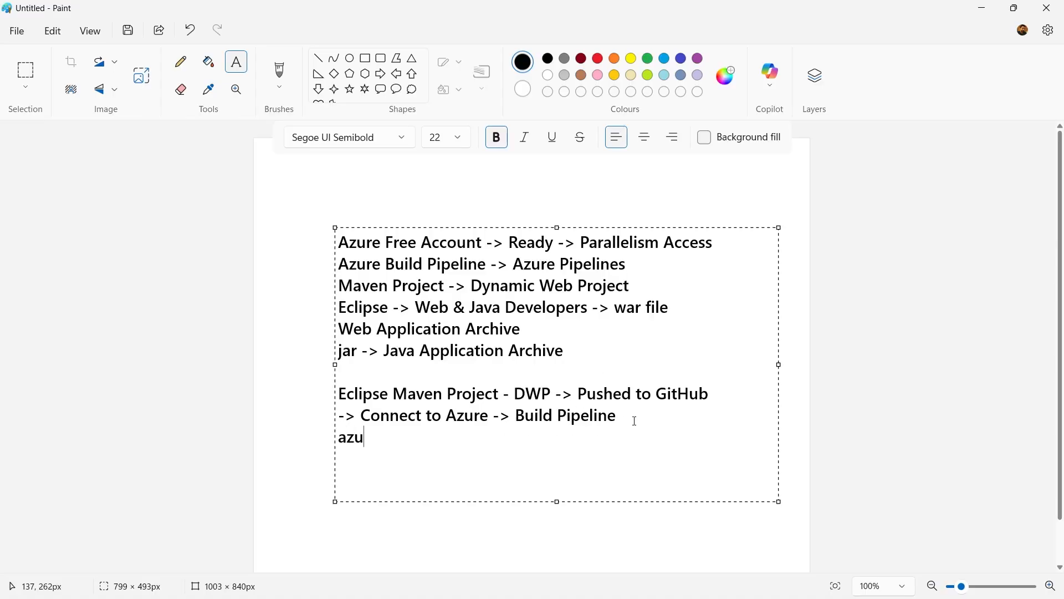
text(re-pipelines.yml)
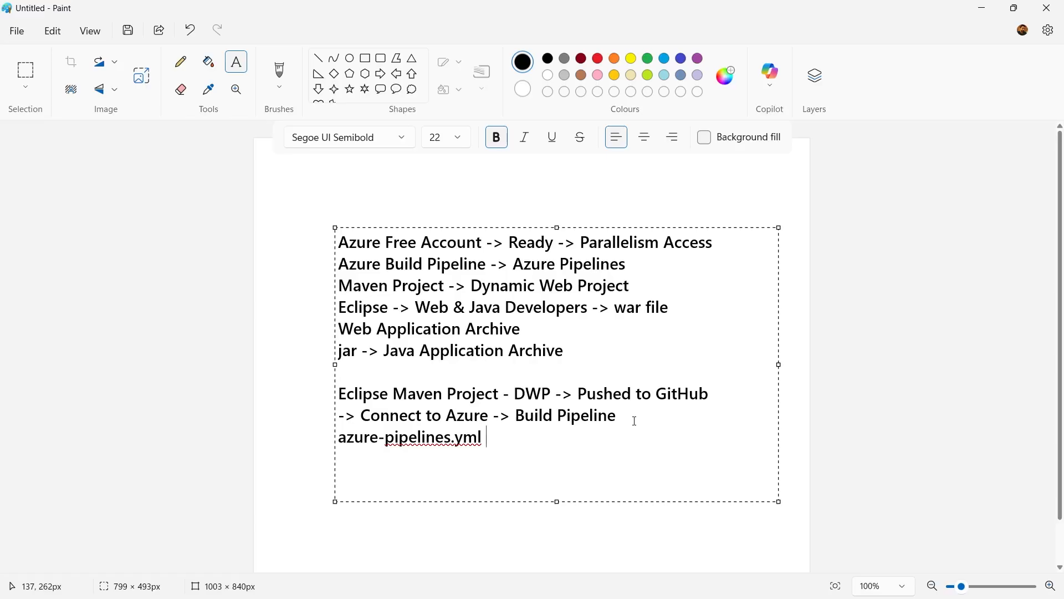
key(Left)
key(Left)
key(Left)
key(Left)
key(Left)
key(Right)
key(Right)
right_click(425, 441)
click(634, 533)
Step: Append "-> target" to the azure-pipelines.yml line and add "yml" to the spelling dictionary
text(->)
right_click(466, 439)
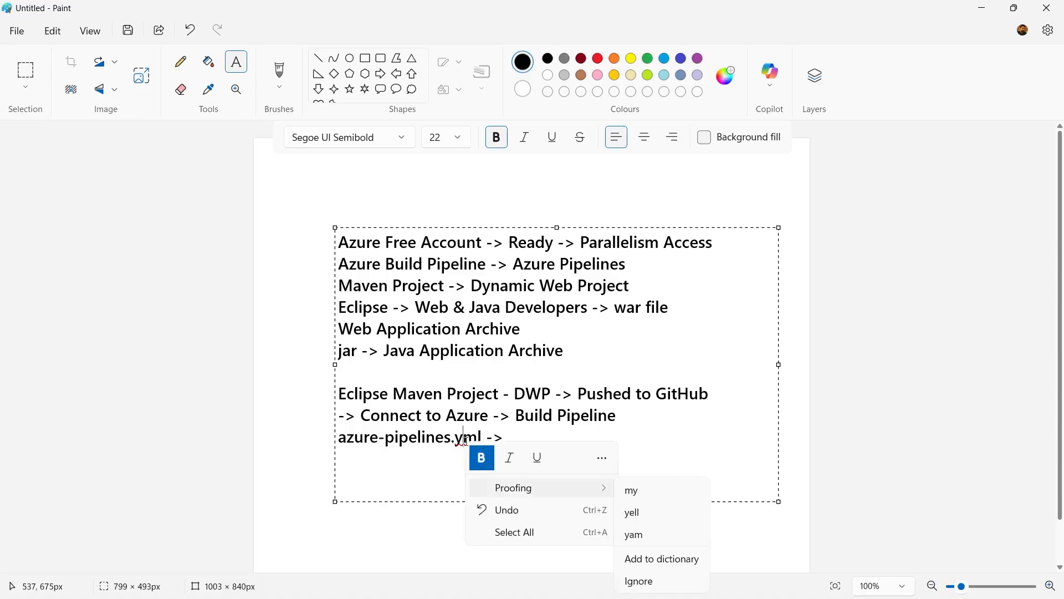
click(675, 559)
text(target)
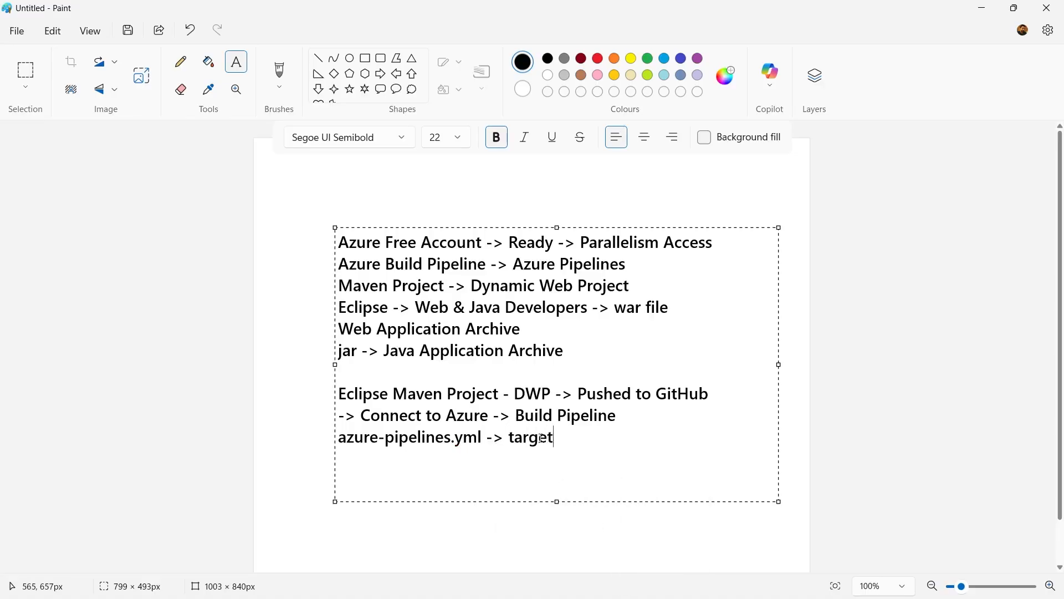
Step: Append "-war -> deploy ->" to the azure-pipelines.yml line and add "ubuntu-image -> latest -> Cloud - Azure" on a new line below
text(-war -> deploy ->)
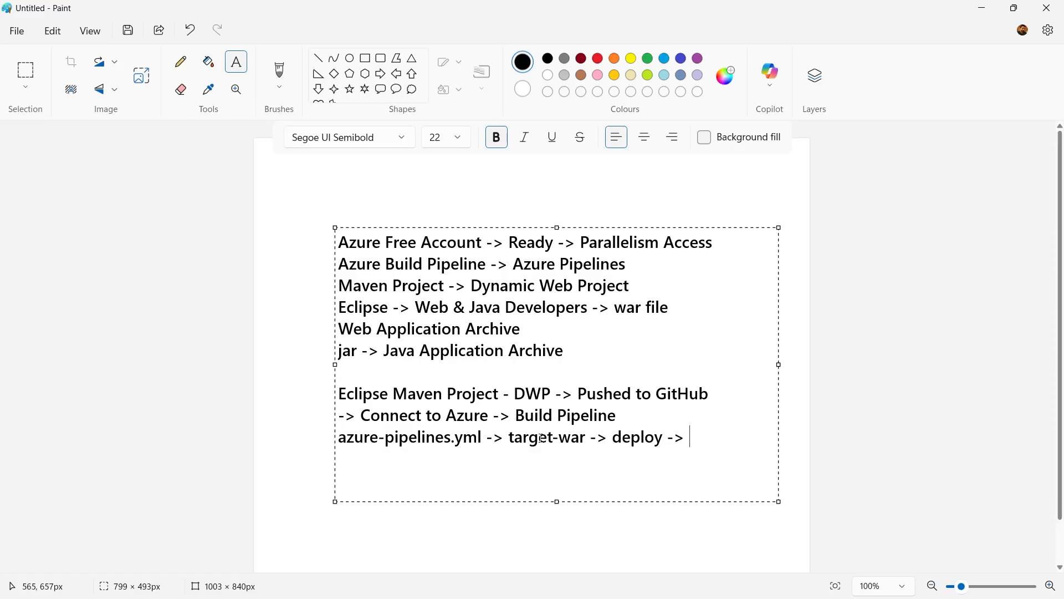
key(Return)
text(ubuntu-image -> latest -> Cloud - Azure)
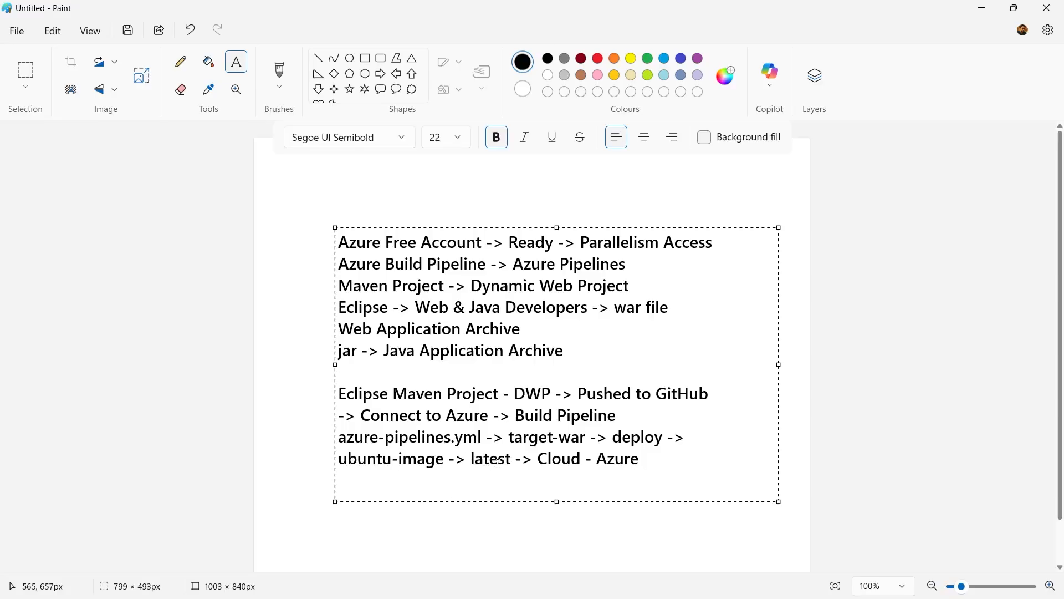
drag(647, 463, 332, 178)
click(688, 469)
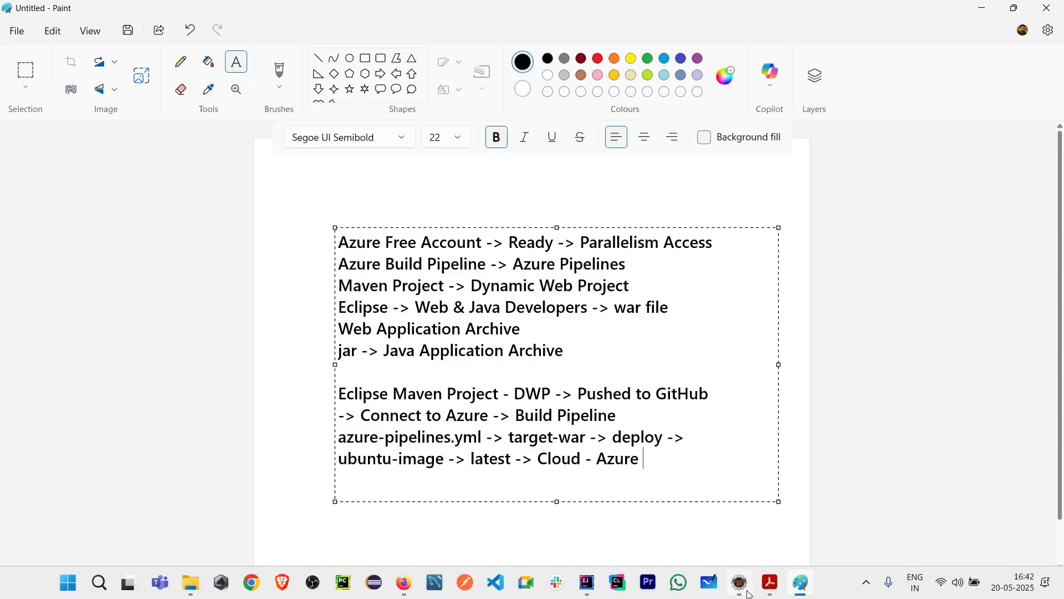
Step: Switch to Eclipse and expand the MyWebApp project to show its contents
click(749, 594)
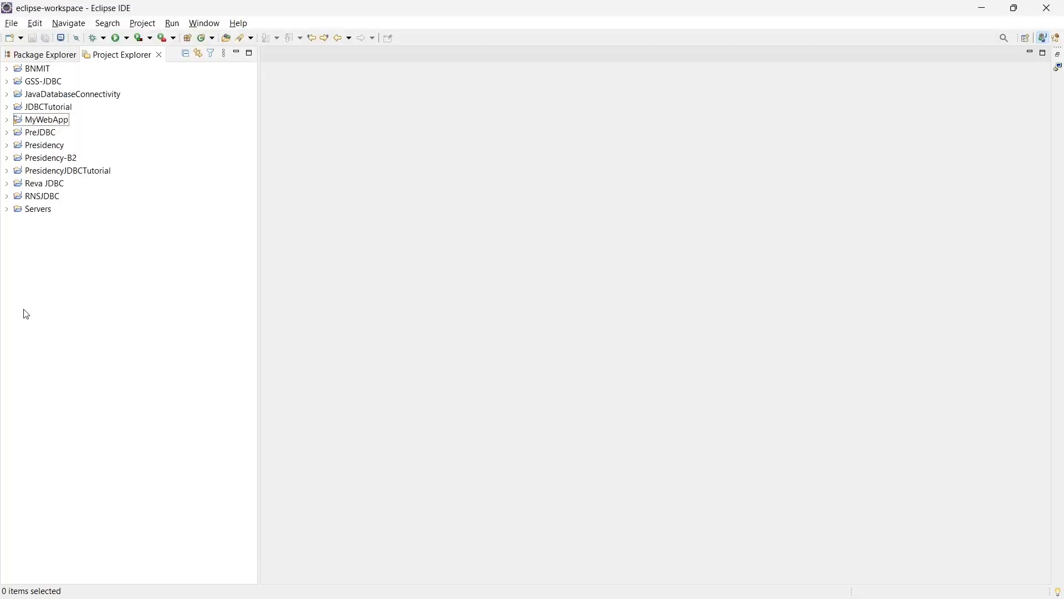
click(61, 121)
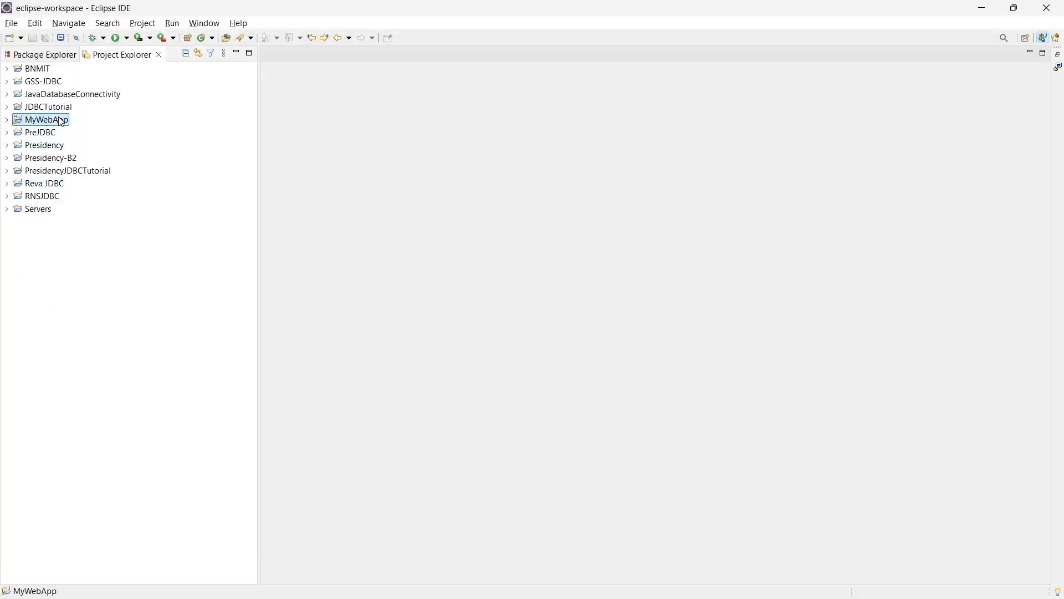
click(7, 121)
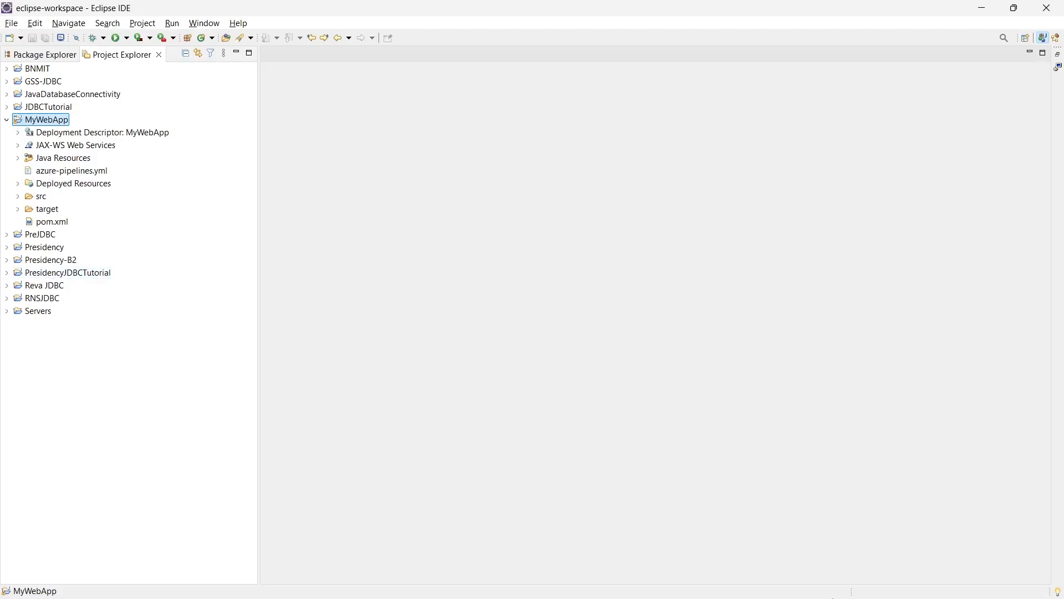
Step: Return to Paint and write "Apache Tomcat -> 10.1 or above - localhost -> web app" on the blank line below the jar line
click(802, 583)
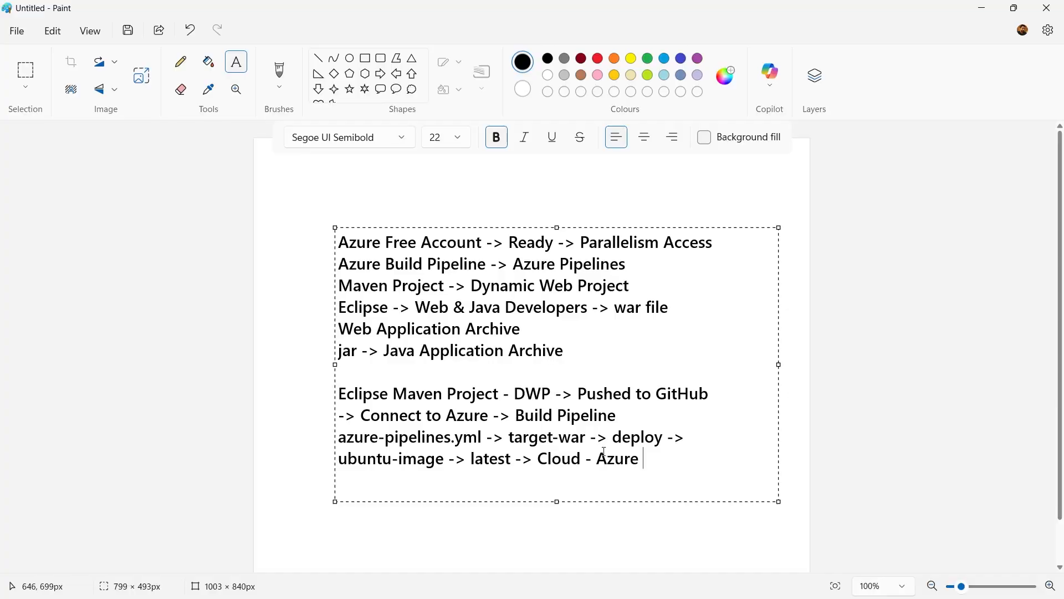
click(366, 374)
text(Apache Tomca)
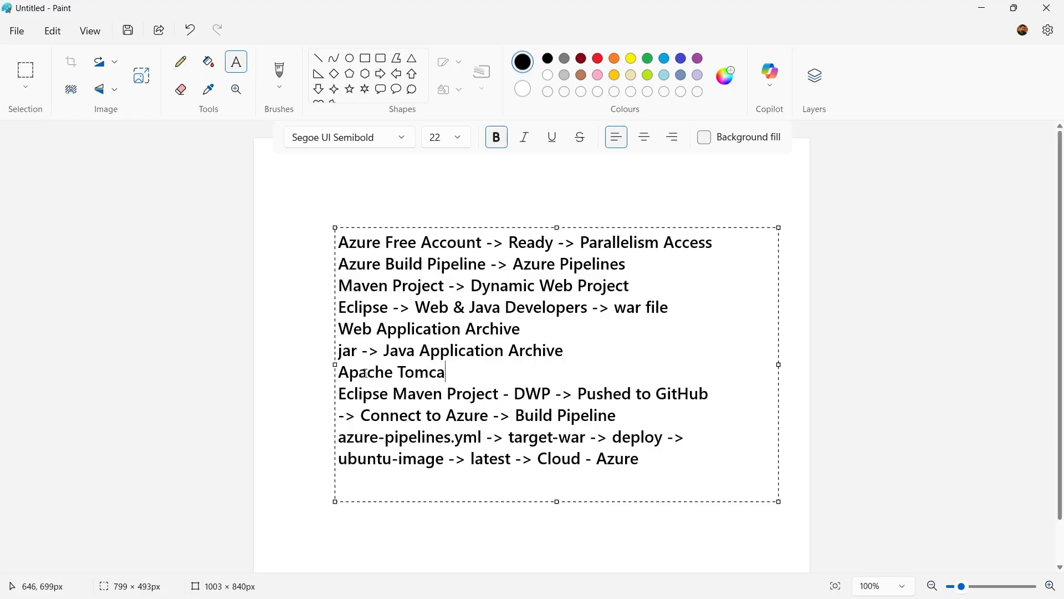
text(t -> 10.1 or above)
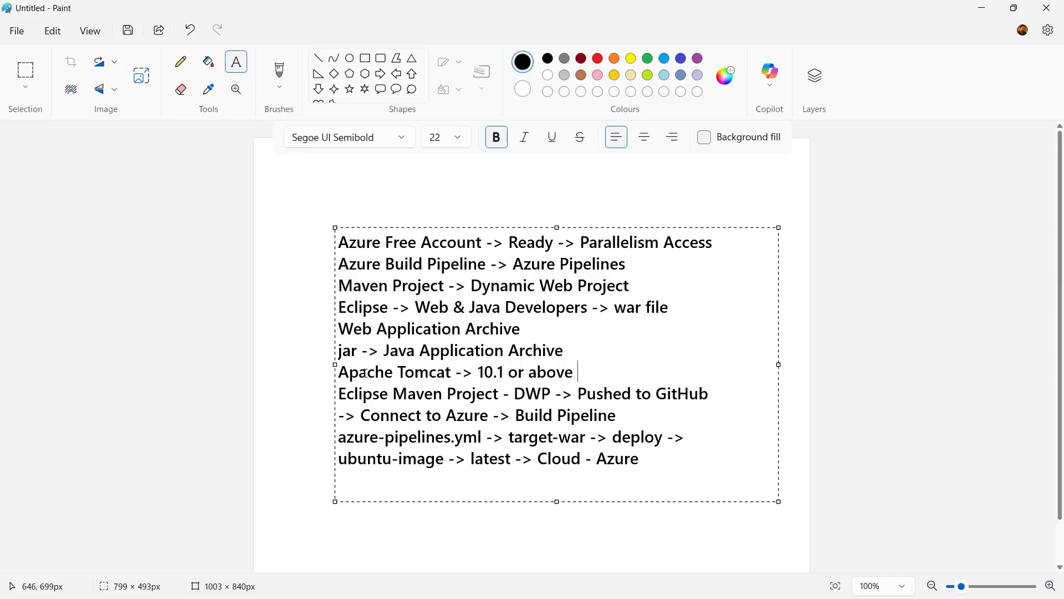
text(- localhost -> web app)
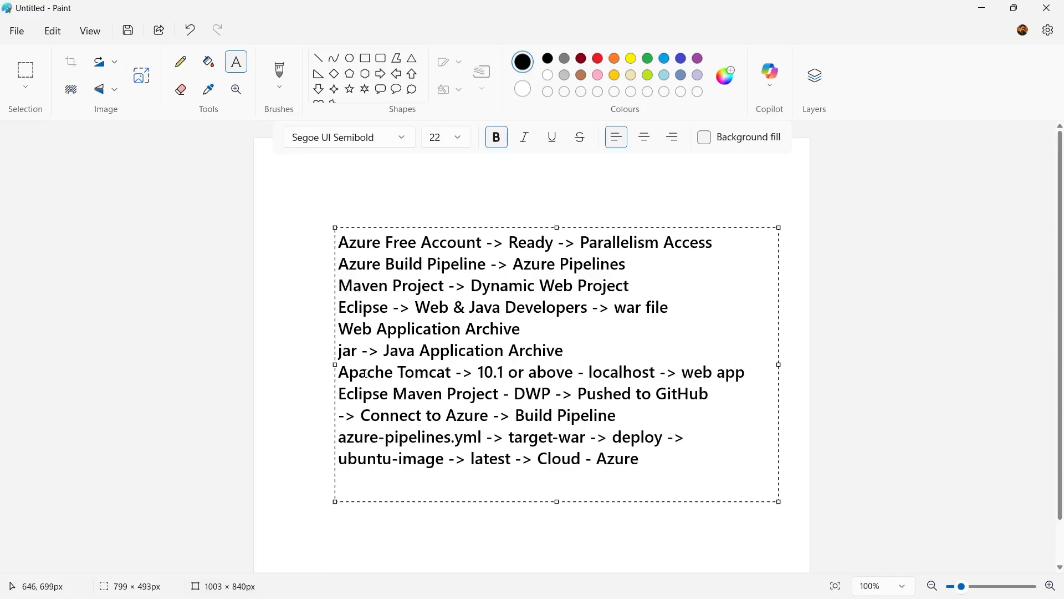
Step: Add the line "8081 -> 8080 -> Jenkins -> 8080" below the Apache Tomcat line
key(Return)
text(8)
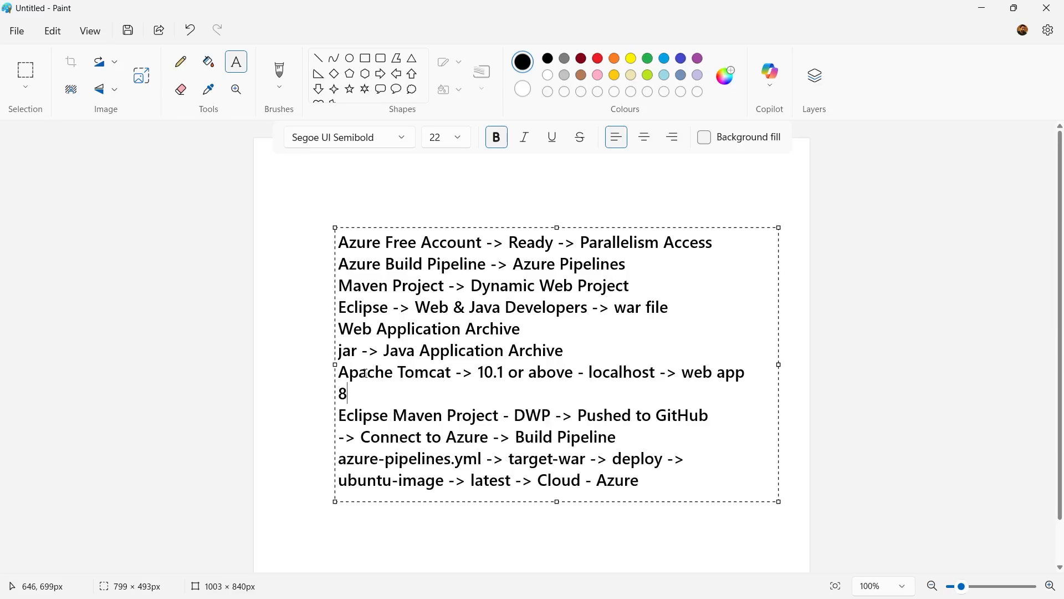
text(081 -> 8080 -> jeni)
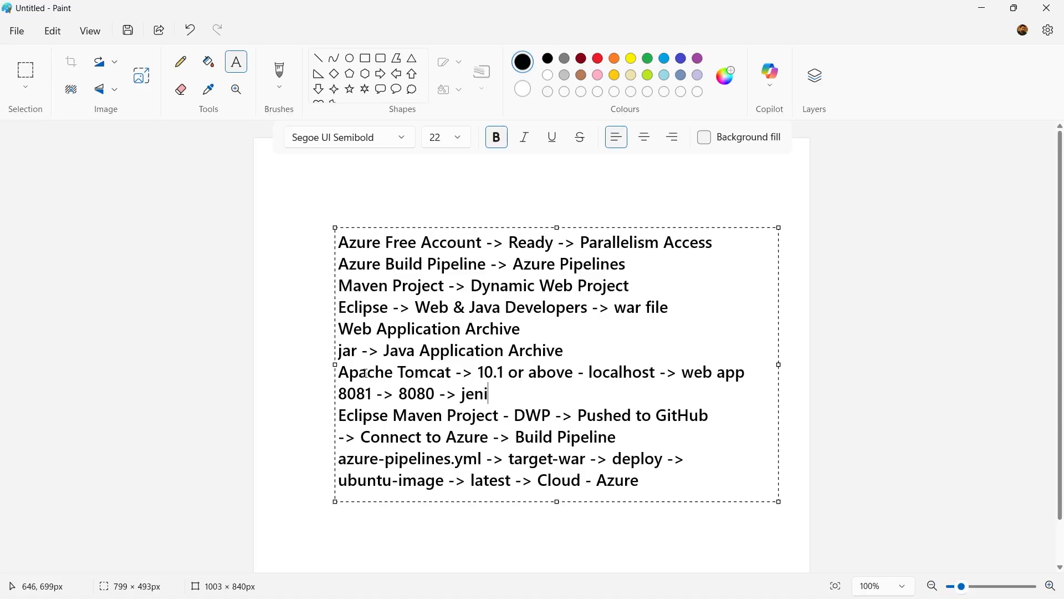
key(BackSpace)
text(kins -)
text(> 8080)
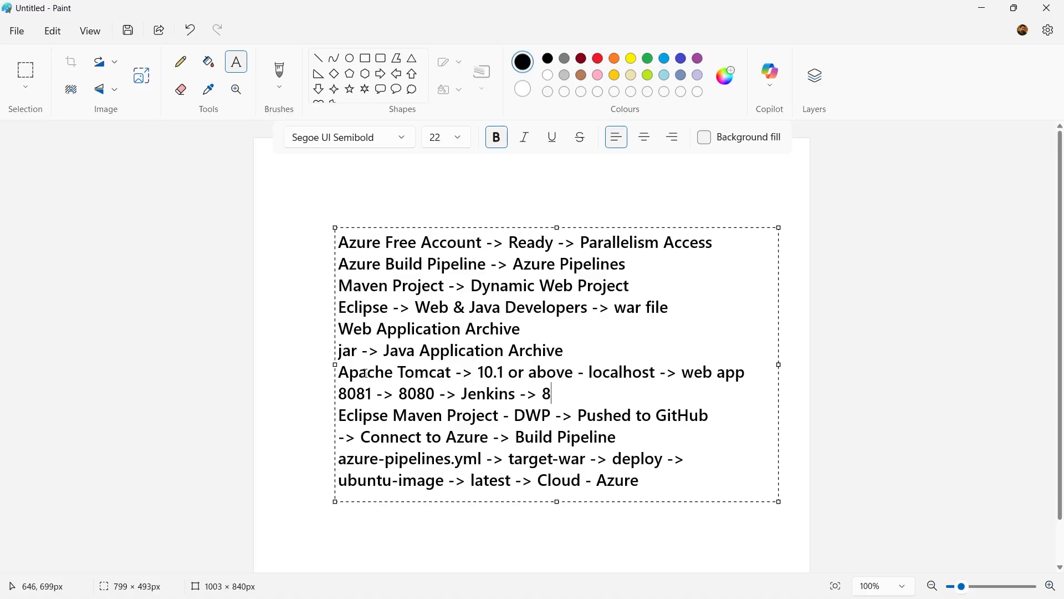
key(Left)
key(Left)
key(Left)
key(Left)
key(Left)
key(Left)
key(Left)
key(Left)
key(Left)
key(Left)
key(Left)
key(Left)
key(Left)
key(Left)
key(Left)
key(Left)
key(Left)
key(Left)
key(Left)
key(Left)
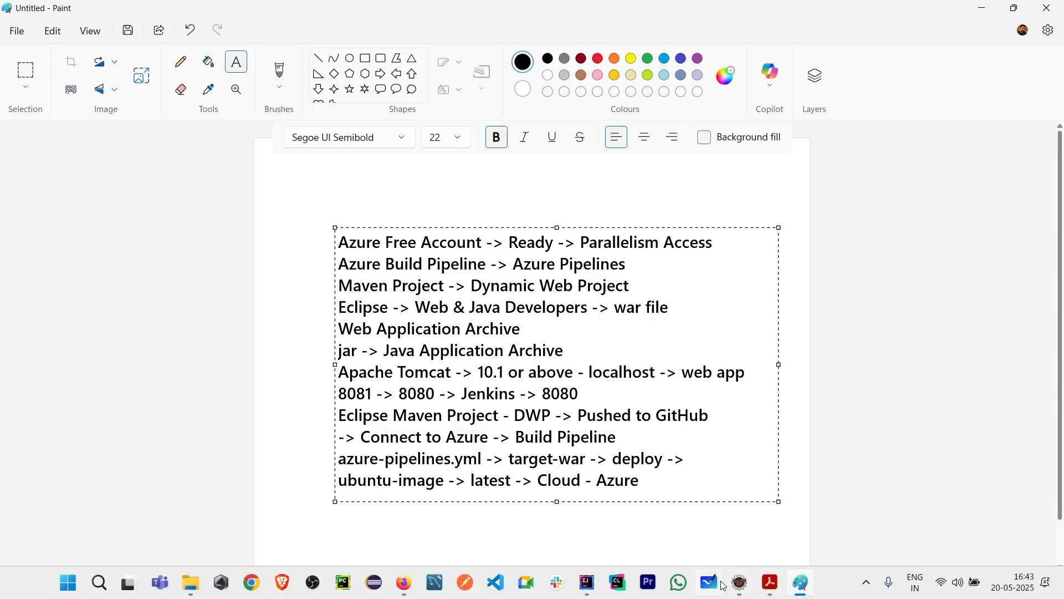
Step: Switch to Eclipse, expand MyWebApp's src folder and open index.jsp from webapp to review its body markup
click(744, 590)
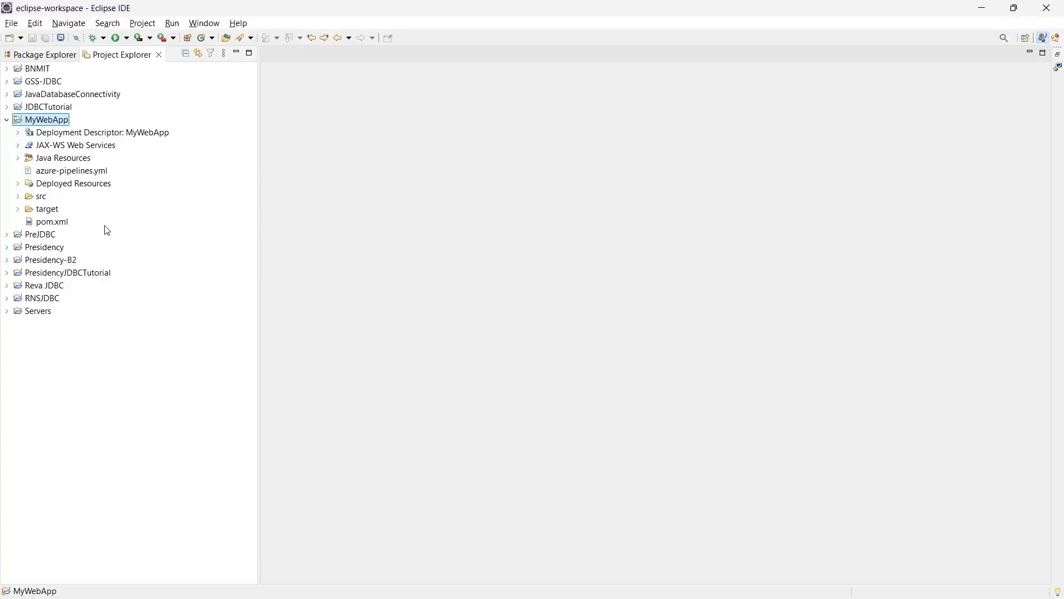
click(18, 198)
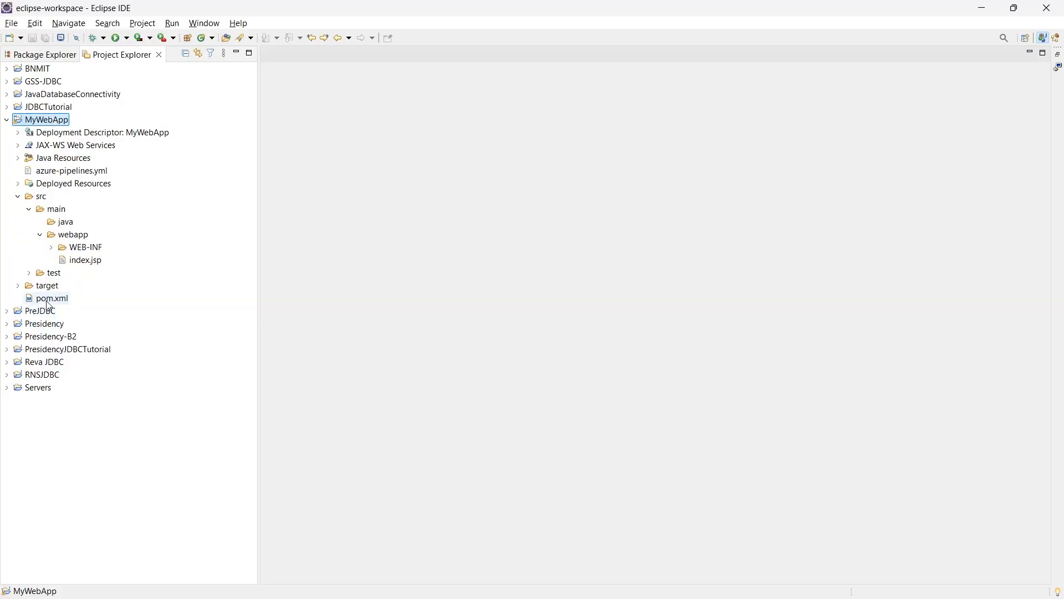
click(92, 263)
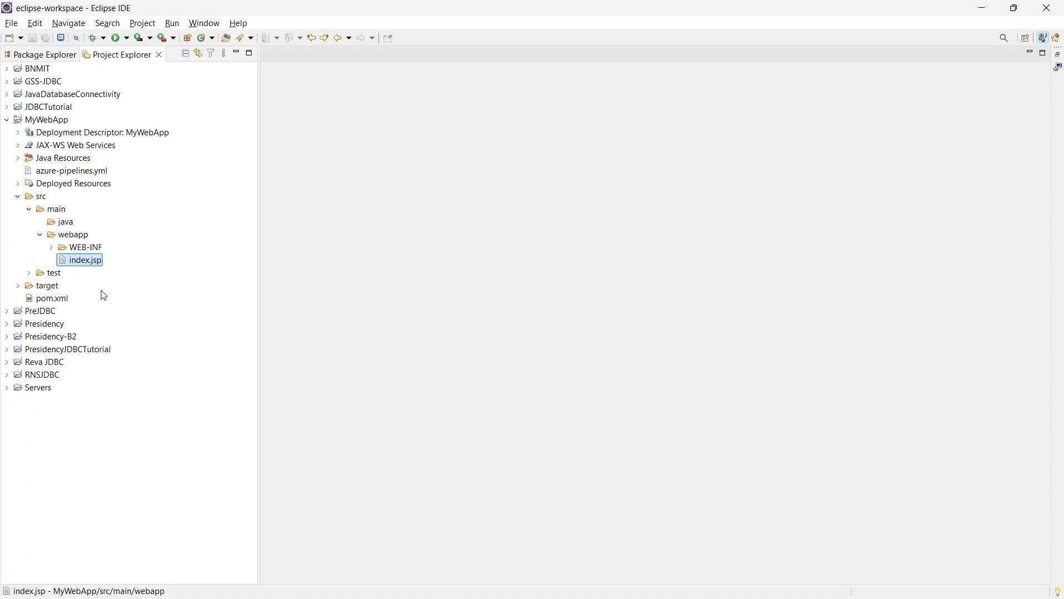
double_click(88, 264)
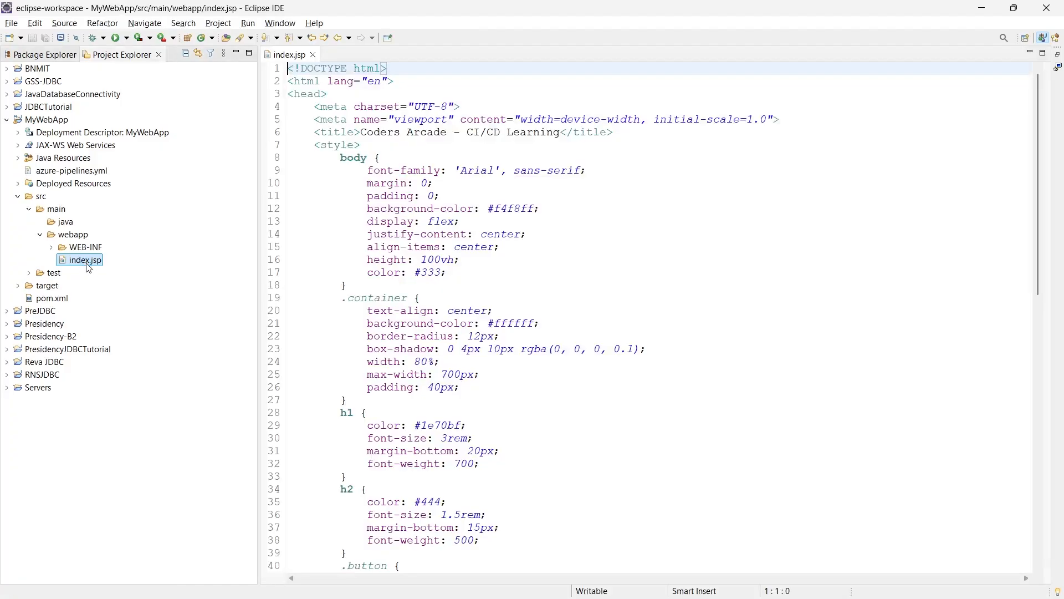
scroll(747, 225, down, 1)
scroll(465, 206, down, 12)
scroll(482, 222, down, 2)
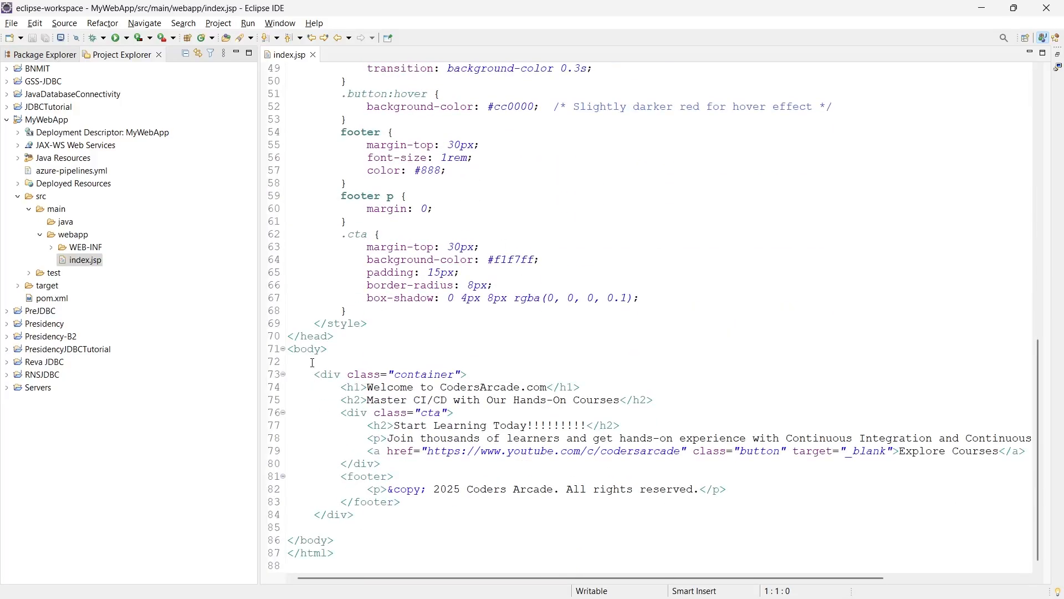
drag(358, 537, 284, 327)
click(565, 229)
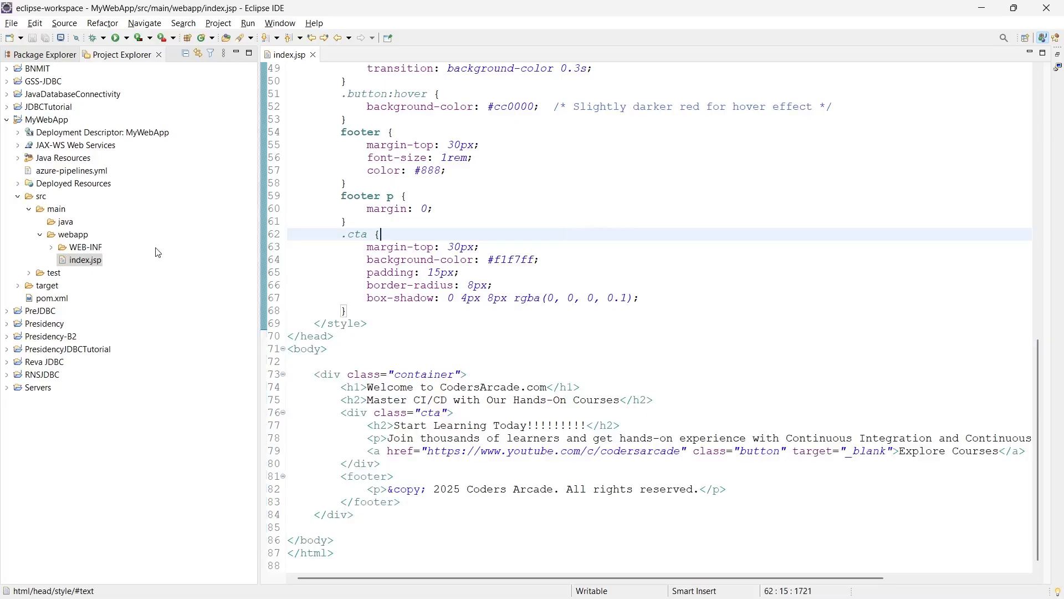
Step: Run index.jsp on the server and close the Sublime Text window that opens
right_click(87, 266)
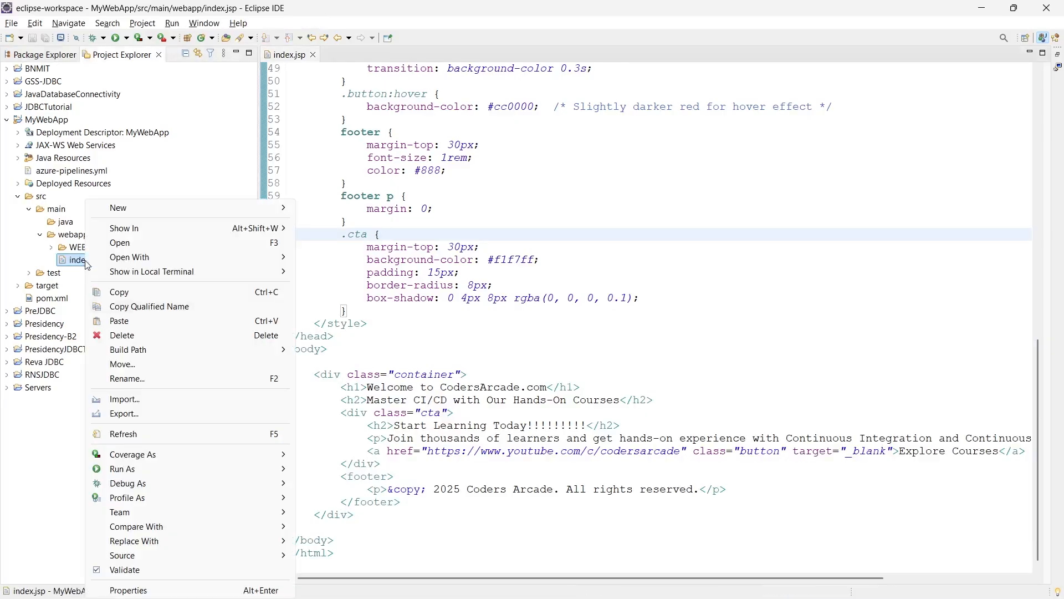
mouse_move(160, 470)
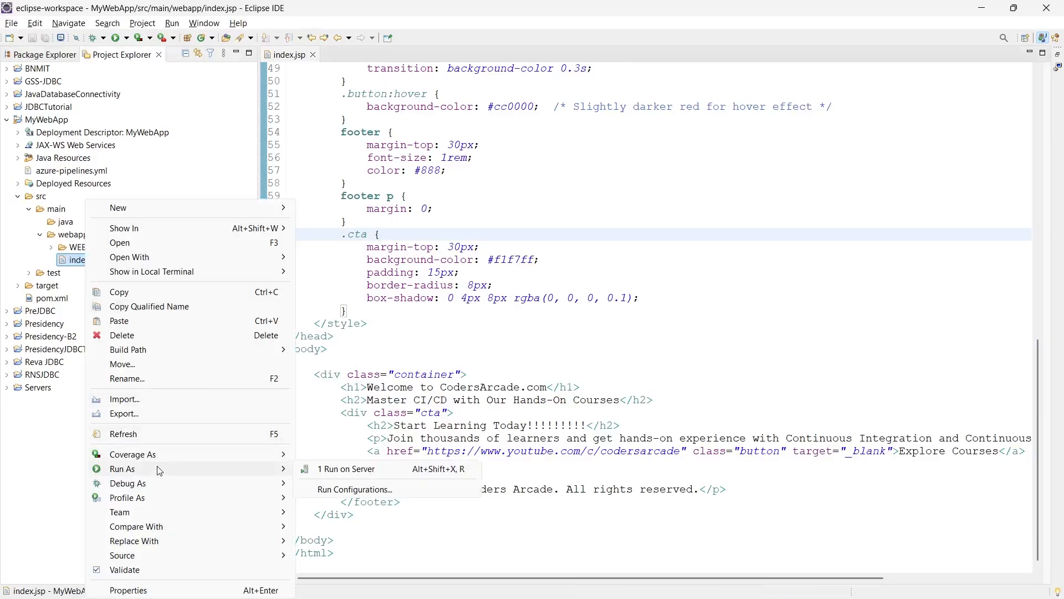
click(381, 473)
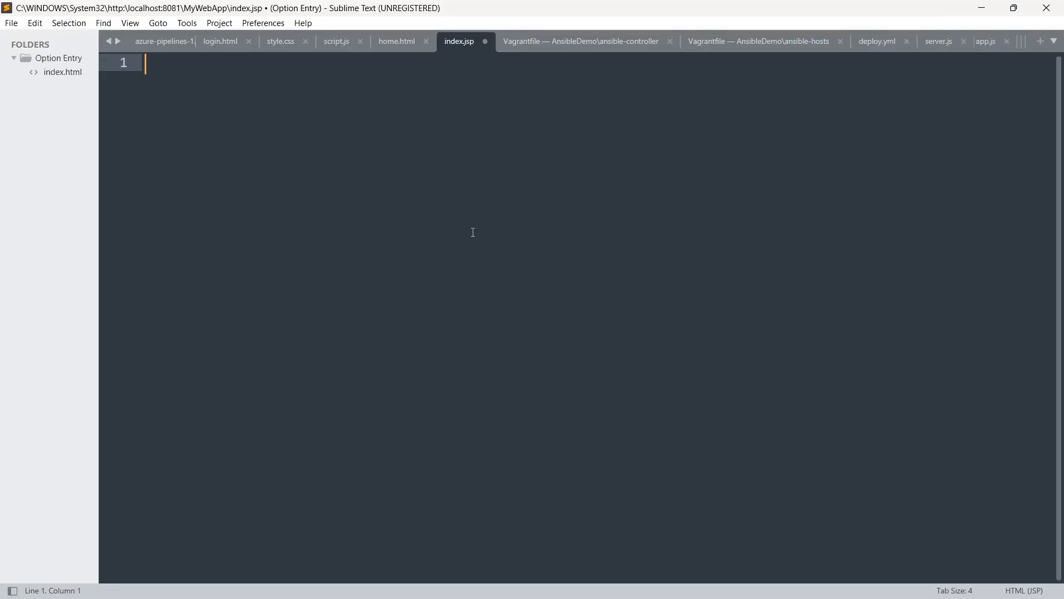
click(1047, 7)
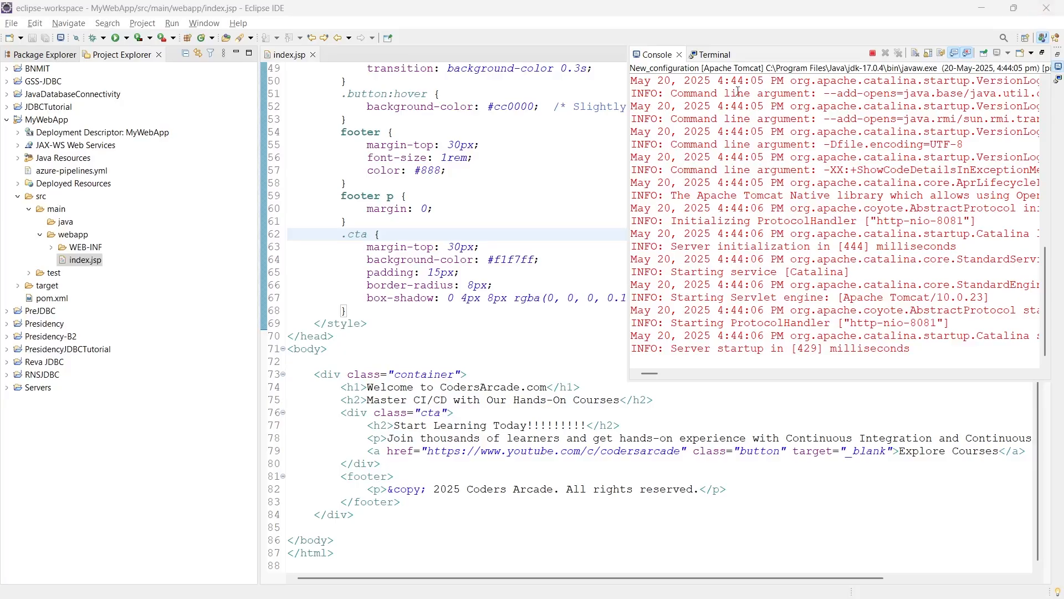
Step: Maximize the console and examine the Tomcat startup log, especially the port on the Starting ProtocolHandler line
double_click(655, 54)
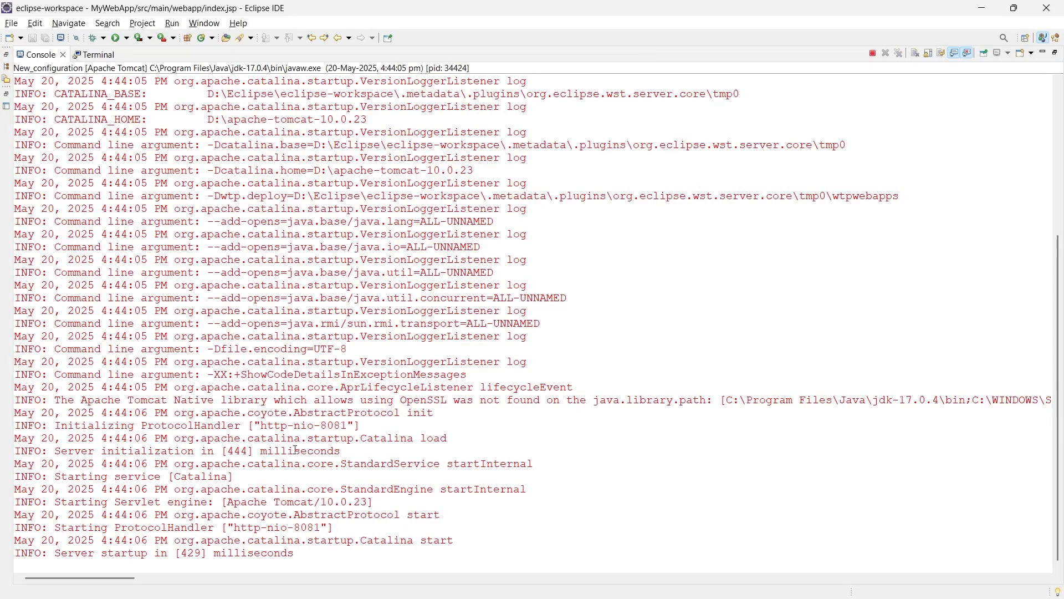
scroll(296, 450, up, 7)
scroll(296, 449, down, 7)
scroll(296, 450, up, 7)
scroll(296, 449, down, 7)
key(shift+Left)
key(shift+Left)
key(shift+Left)
key(shift+Left)
key(shift+Left)
key(shift+Left)
key(shift+Left)
key(shift+Left)
key(shift+Left)
key(shift+Left)
key(shift+Left)
key(shift+Left)
key(shift+Left)
key(shift+Left)
key(shift+Left)
key(shift+Left)
key(shift+Left)
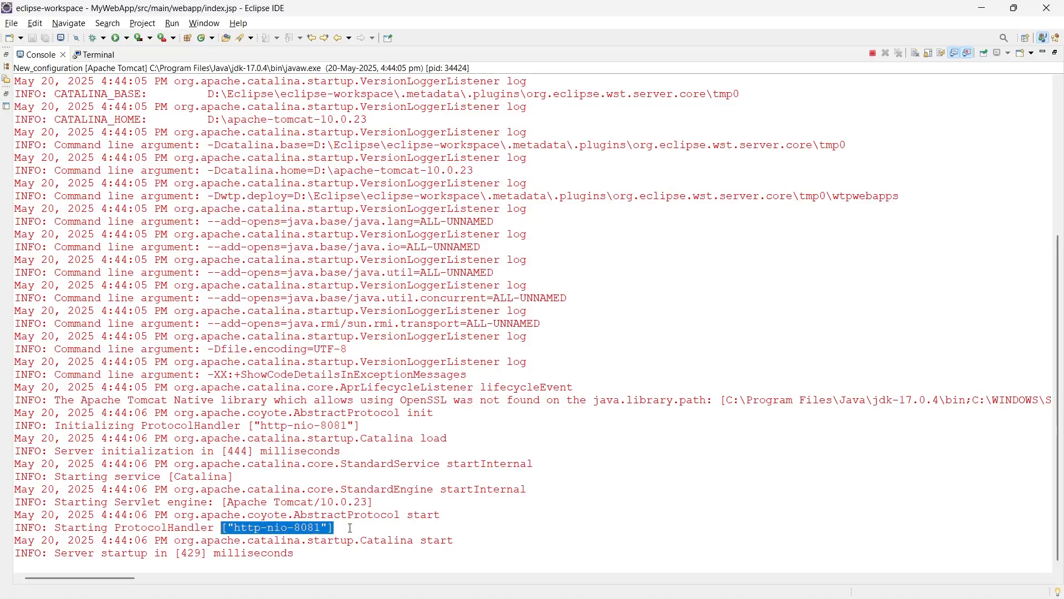
click(351, 528)
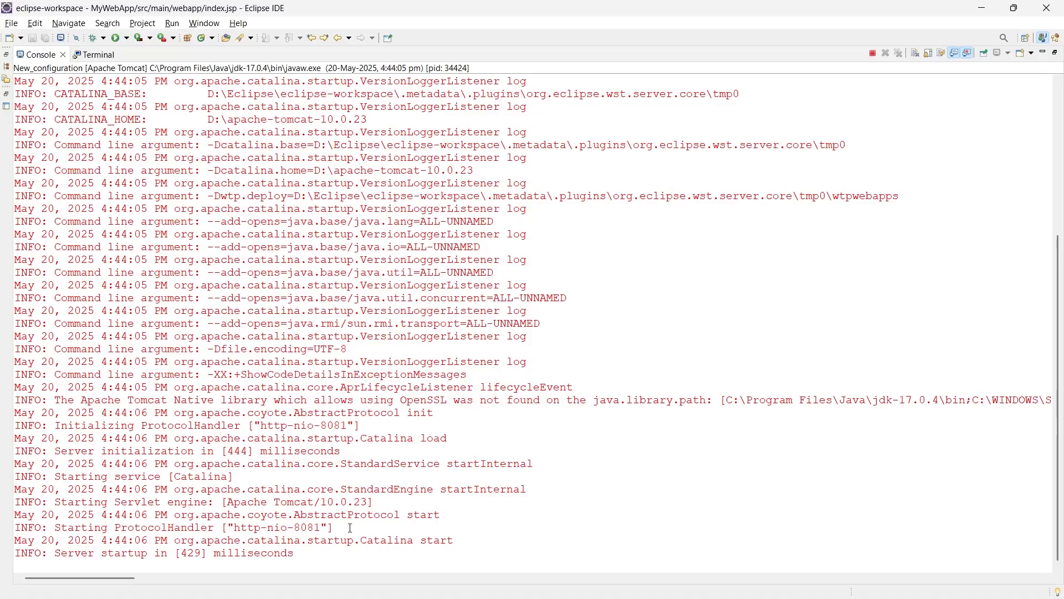
drag(343, 527, 221, 525)
click(324, 532)
drag(334, 528, 214, 528)
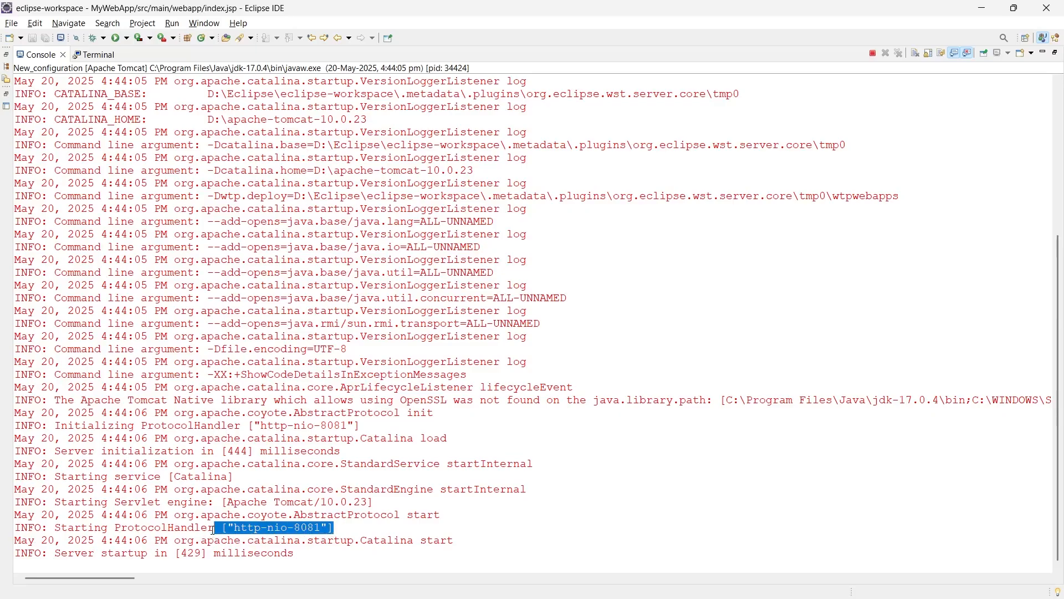
click(361, 524)
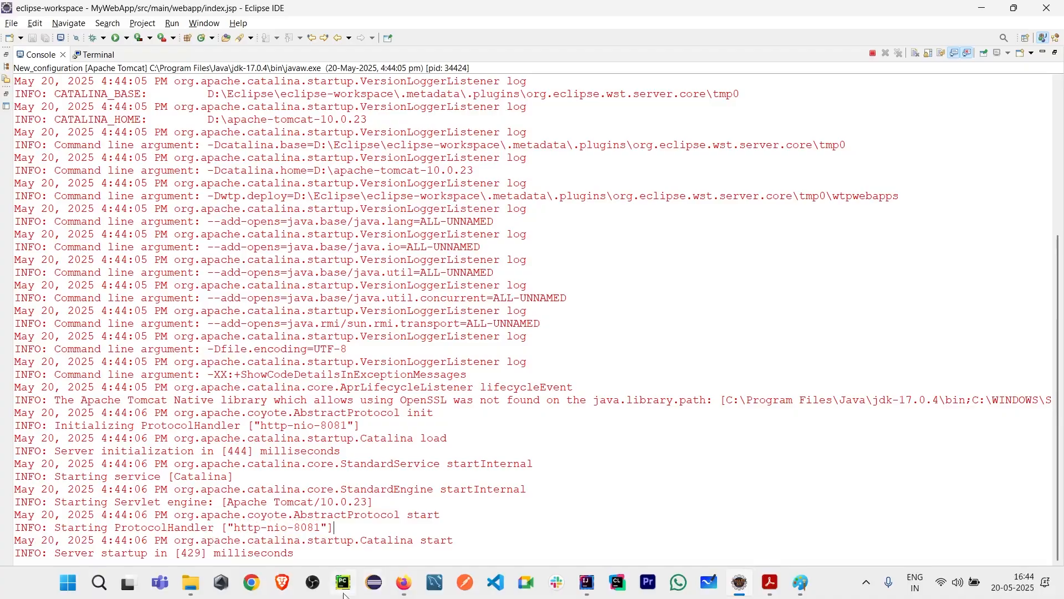
Step: Switch to Chrome, load localhost:8081 and enlarge the resulting page for reading
click(264, 590)
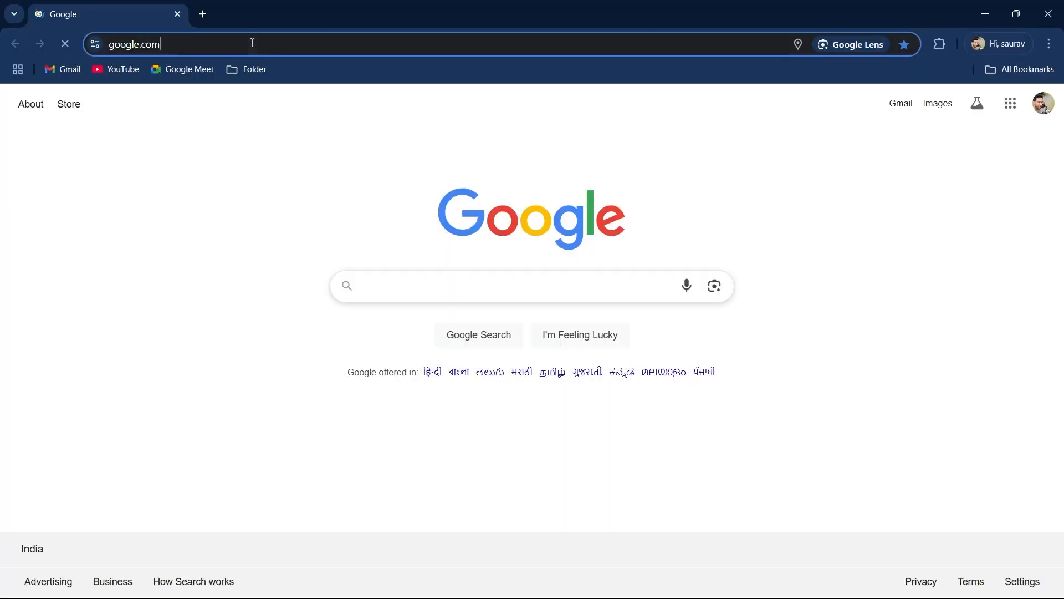
click(252, 42)
text(localhost:8080)
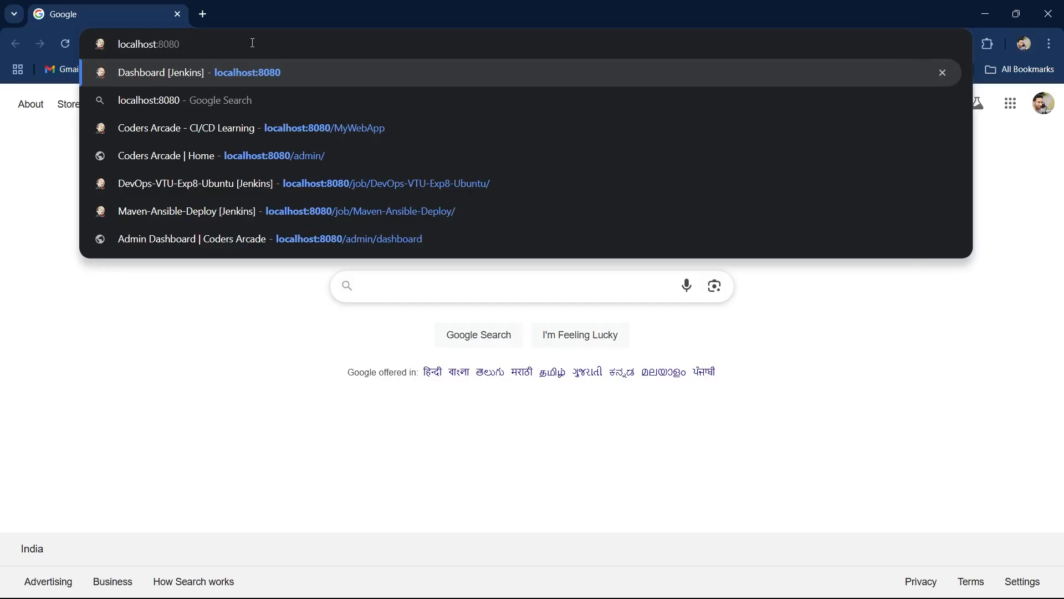
key(BackSpace)
text(1)
key(Right)
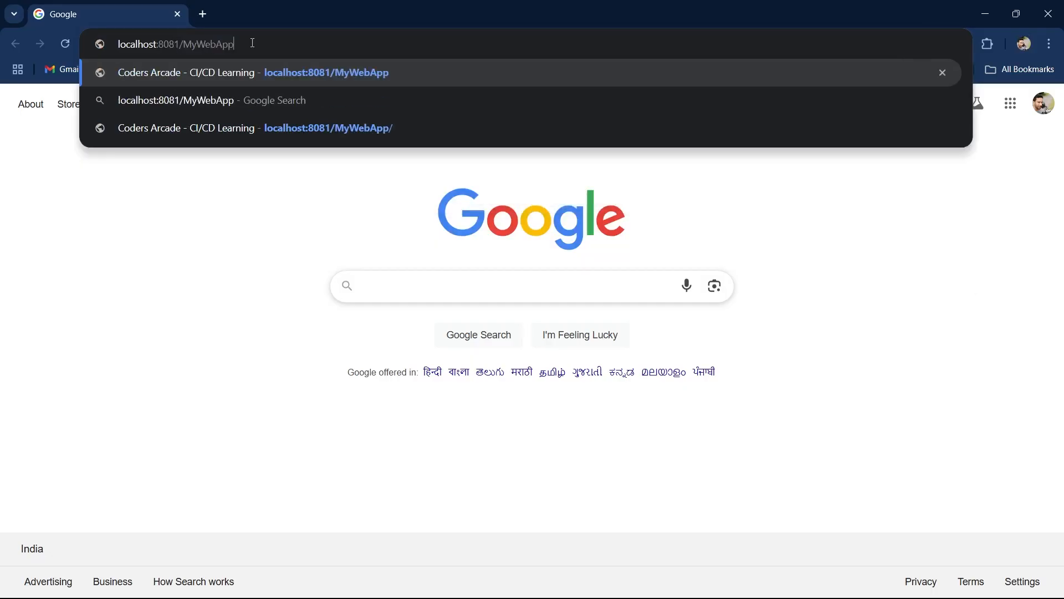
key(BackSpace)
key(BackSpace)
key(BackSpace)
key(BackSpace)
key(BackSpace)
key(BackSpace)
key(BackSpace)
key(BackSpace)
key(BackSpace)
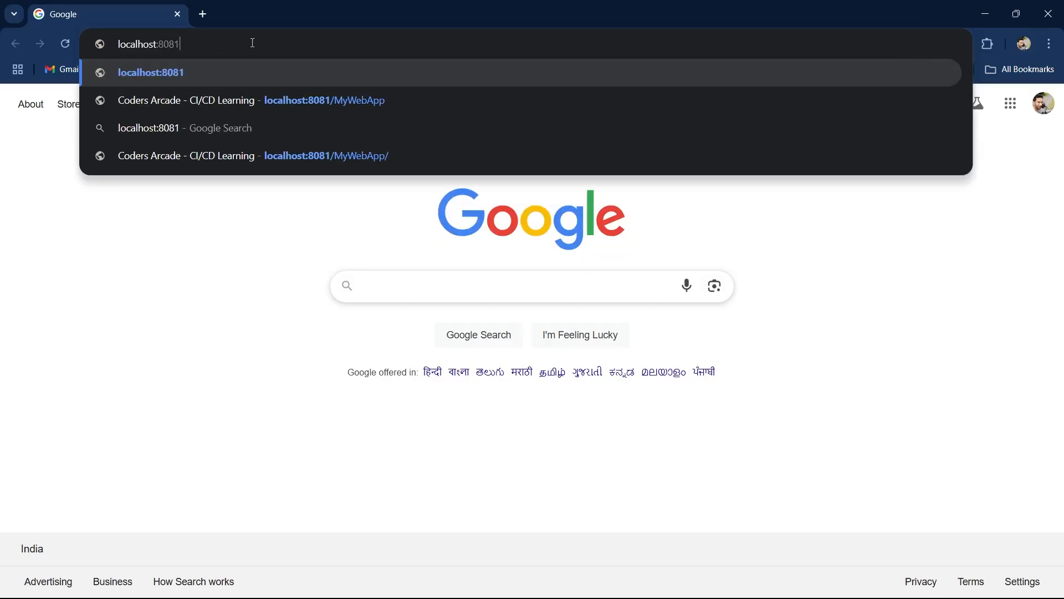
key(Return)
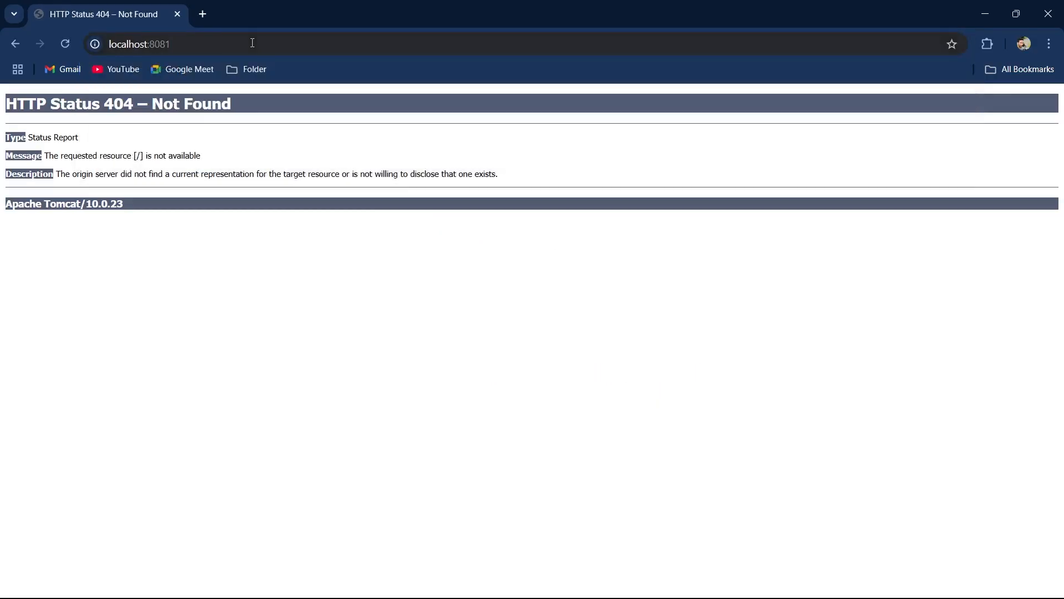
scroll(214, 153, up, 5)
scroll(214, 153, left, 4)
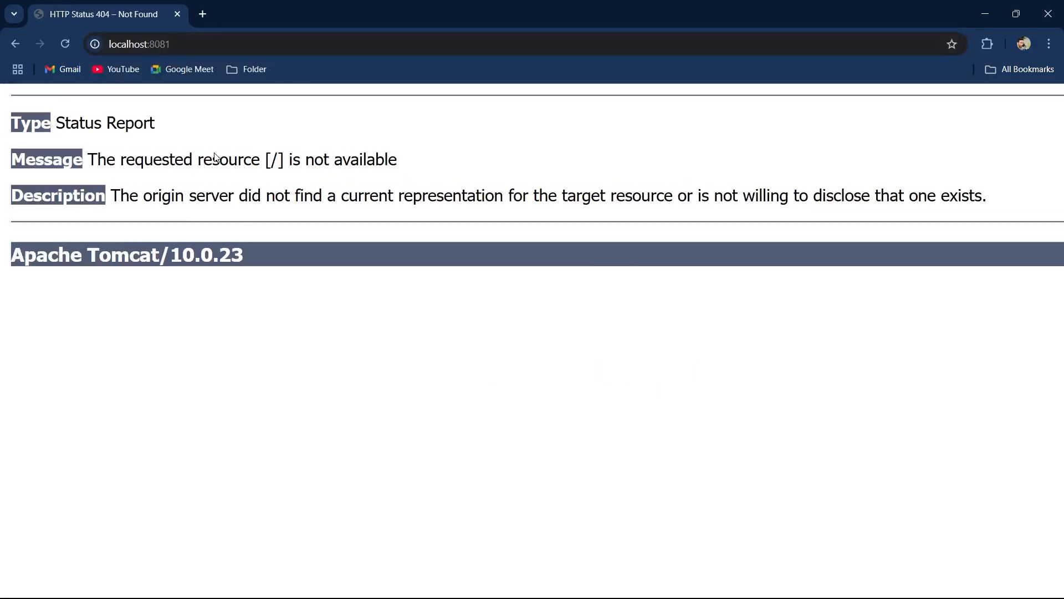
Step: Examine the status heading, message and server version on the localhost:8081 page and restore its normal size
scroll(215, 157, up, 2)
drag(248, 319, 41, 337)
click(177, 366)
scroll(255, 216, down, 5)
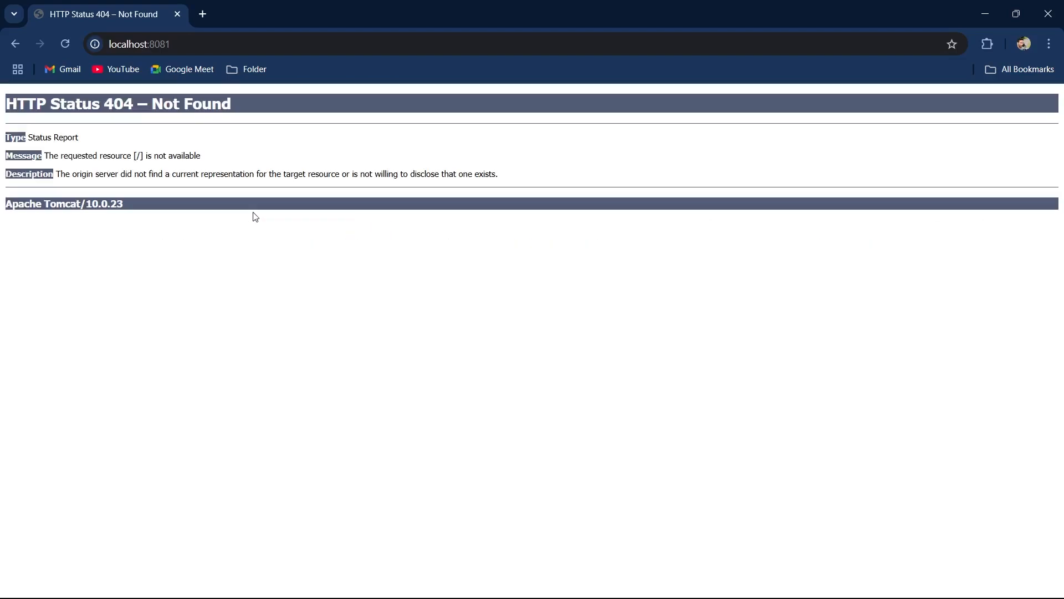
click(200, 40)
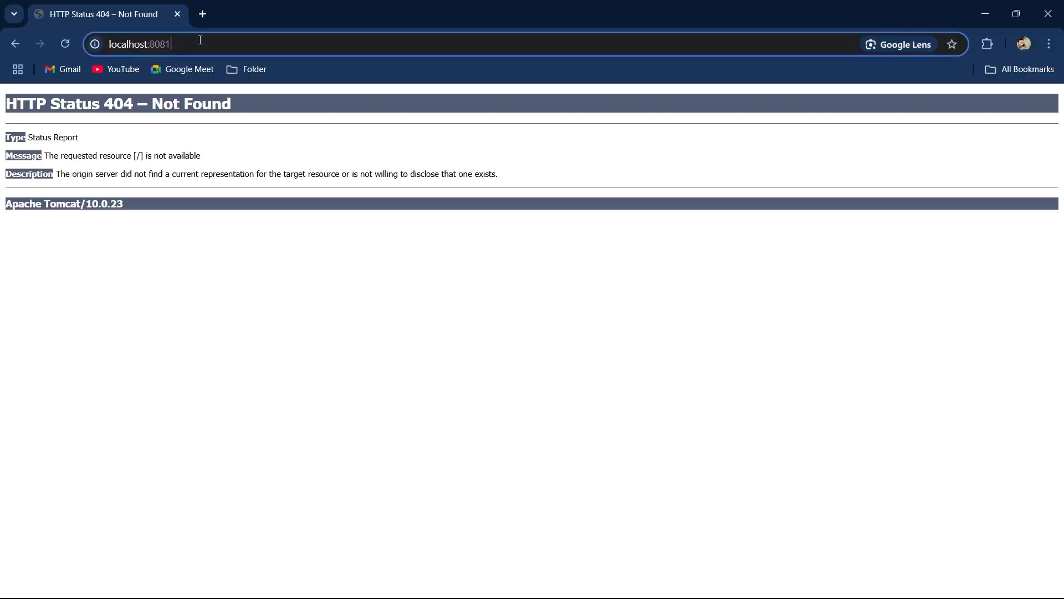
Step: Switch to Eclipse, restore the console's size, expand MyWebApp's target folder and look closely at MyWebApp.war
key(alt+Tab)
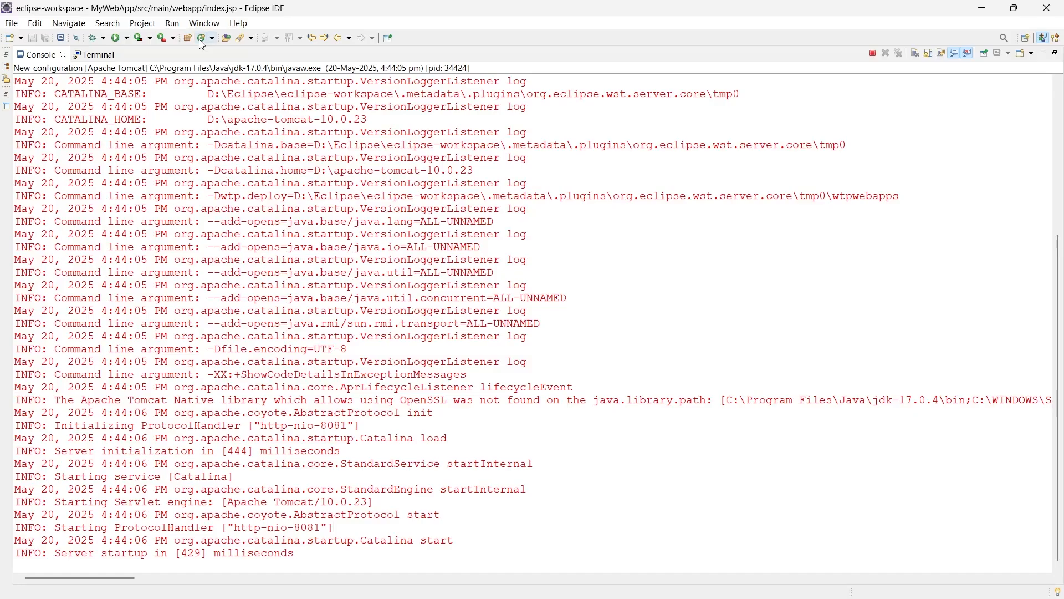
double_click(50, 56)
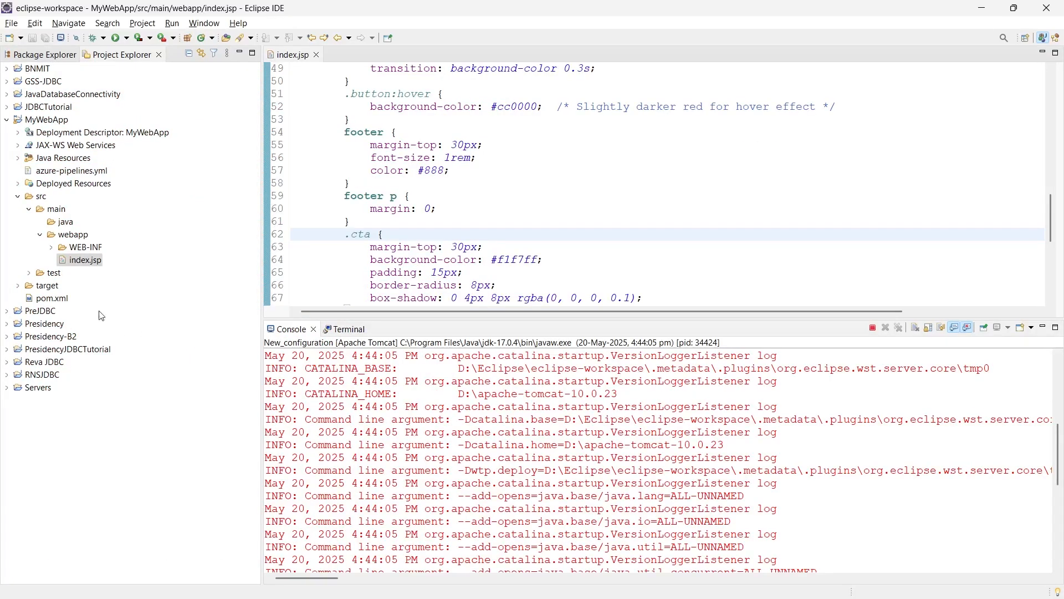
click(19, 286)
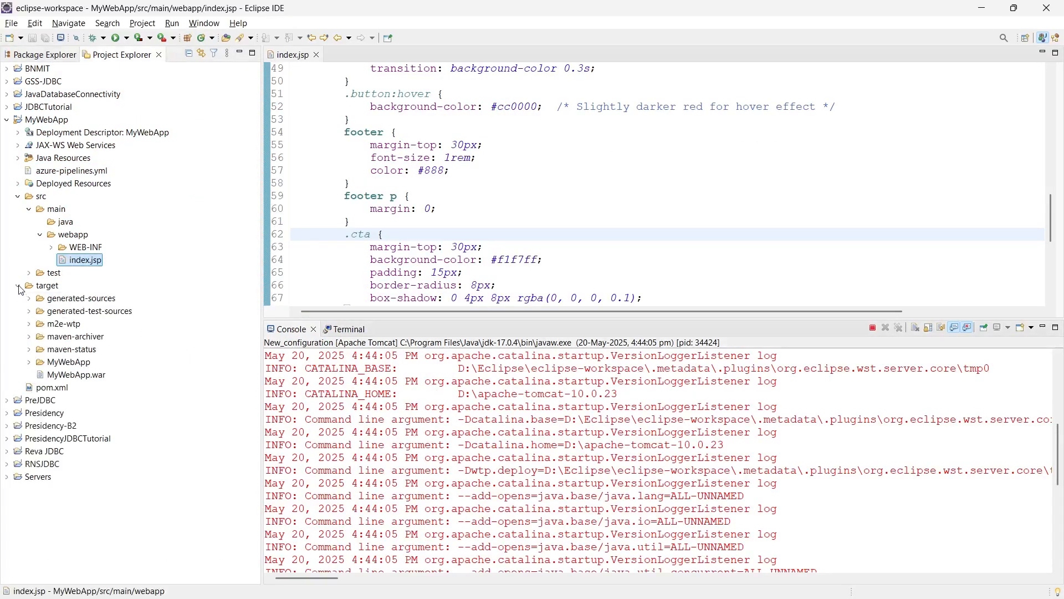
click(76, 374)
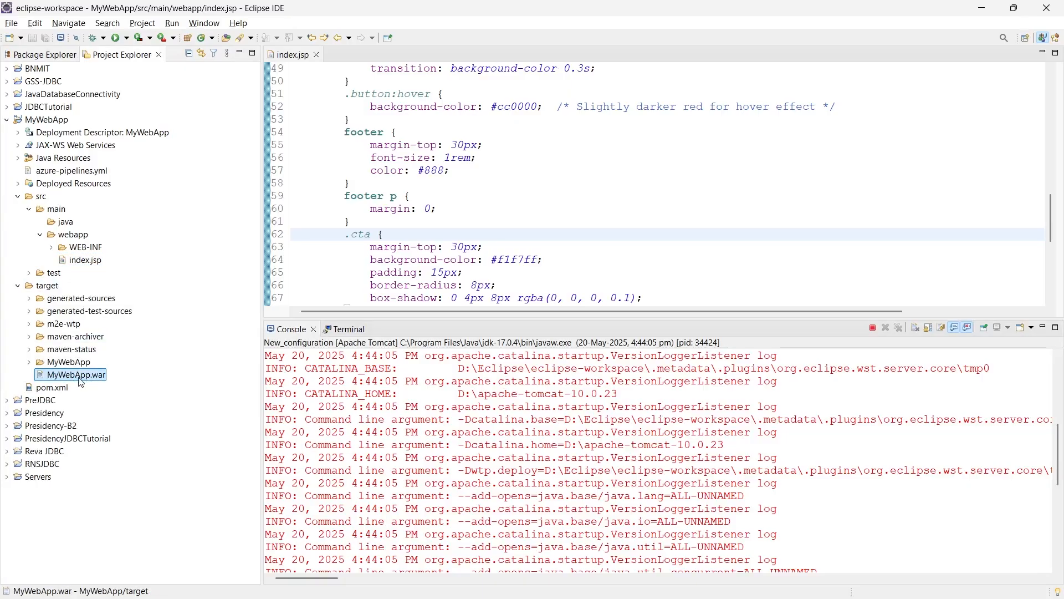
key(super+plus)
key(super+plus)
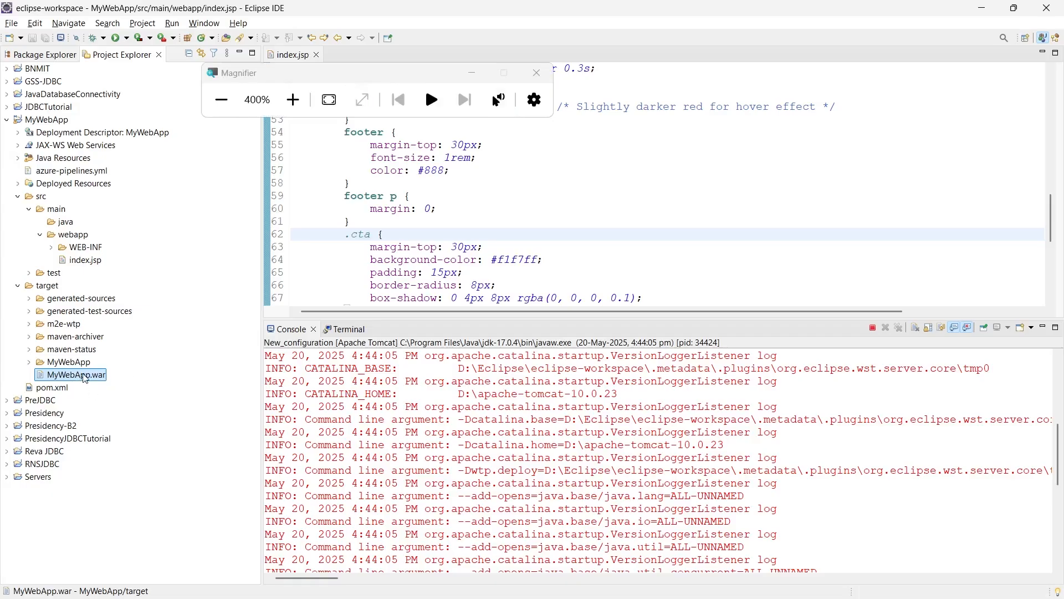
key(super+minus)
key(super+minus)
key(super+minus)
click(530, 83)
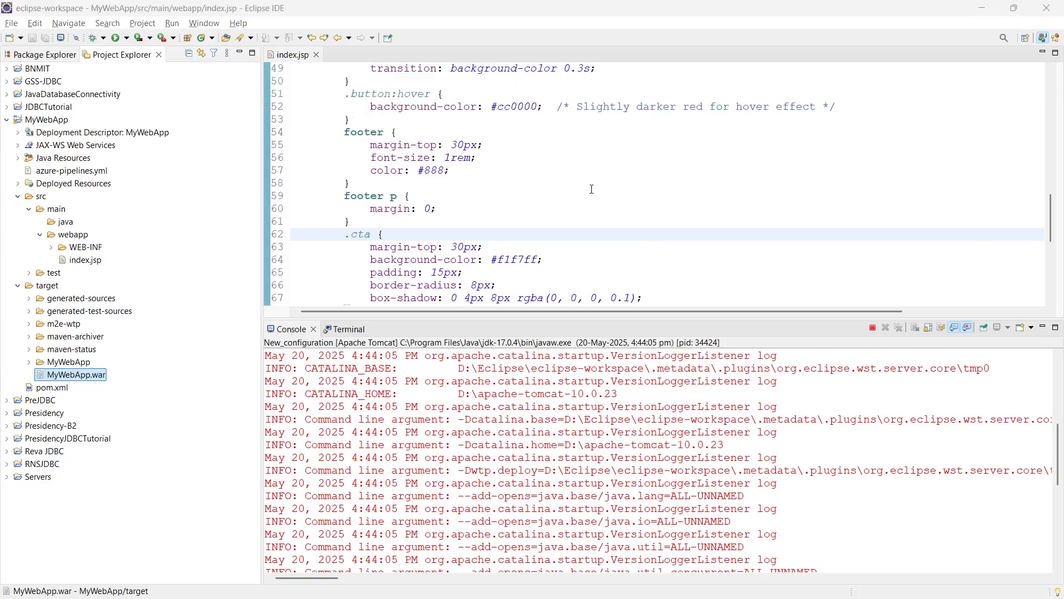
Step: Switch to Chrome and load the web application at localhost:8081/MyWebApp
key(alt+Tab)
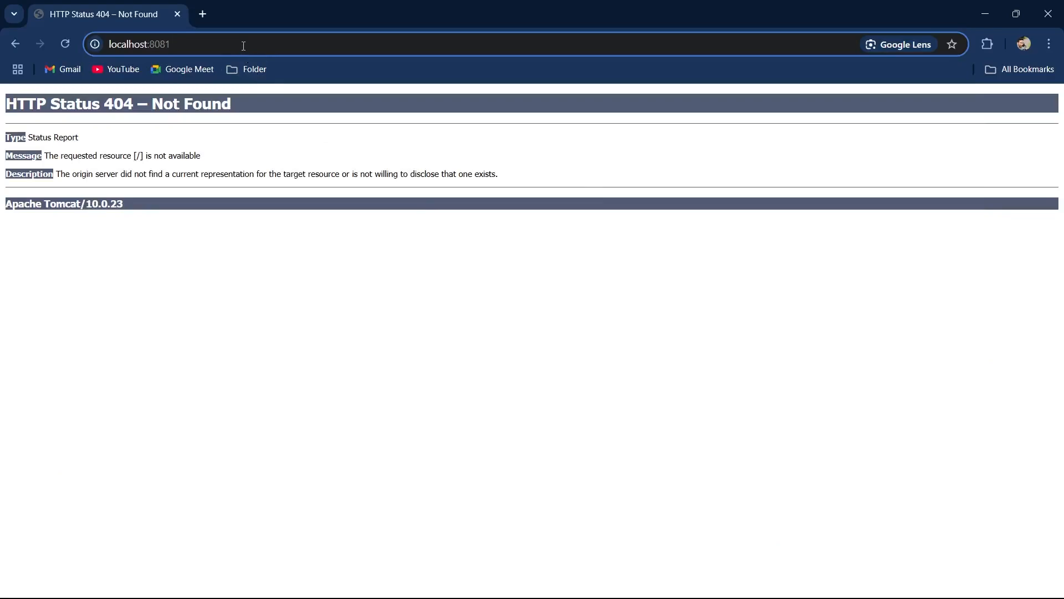
text(/)
key(Right)
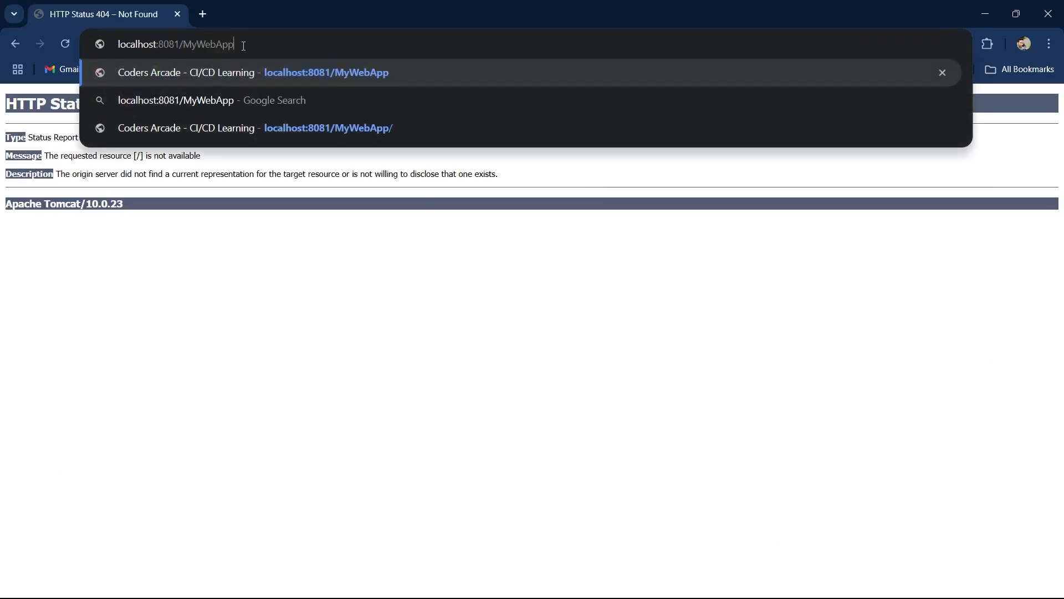
key(BackSpace)
key(BackSpace)
key(BackSpace)
key(BackSpace)
key(BackSpace)
key(BackSpace)
key(BackSpace)
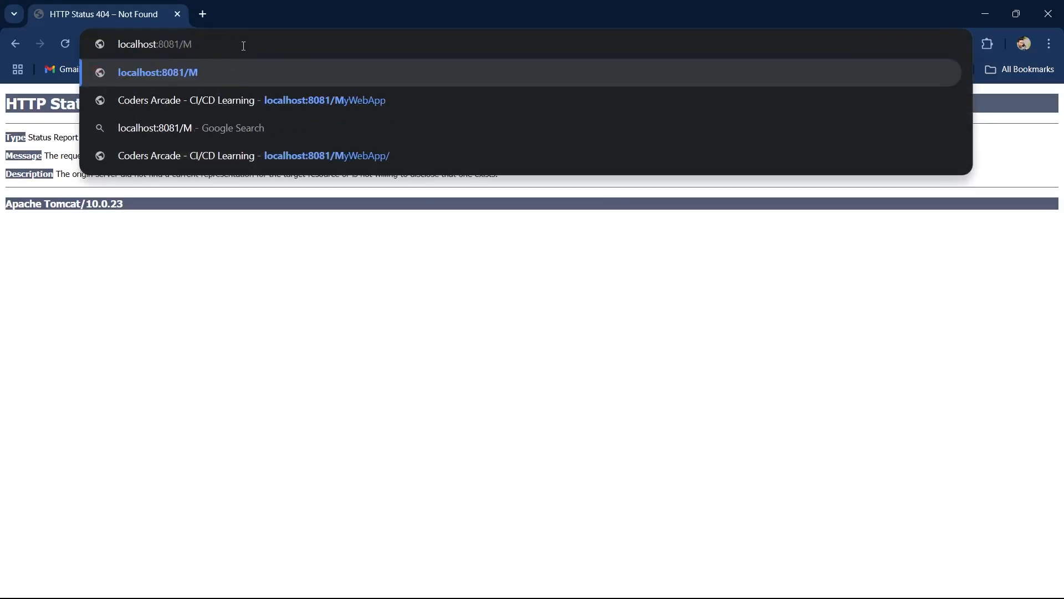
key(Down)
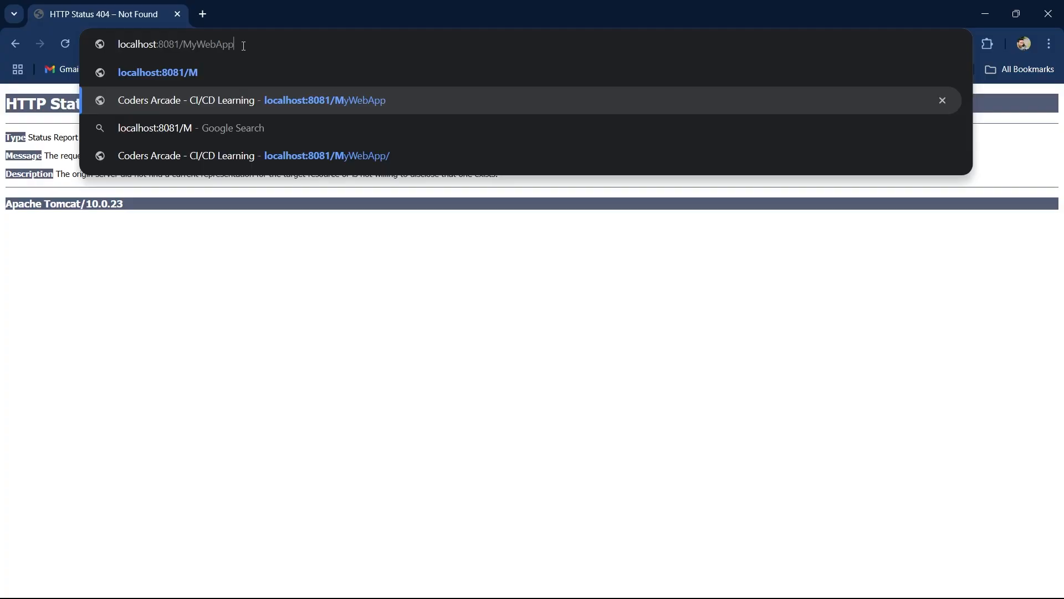
key(Return)
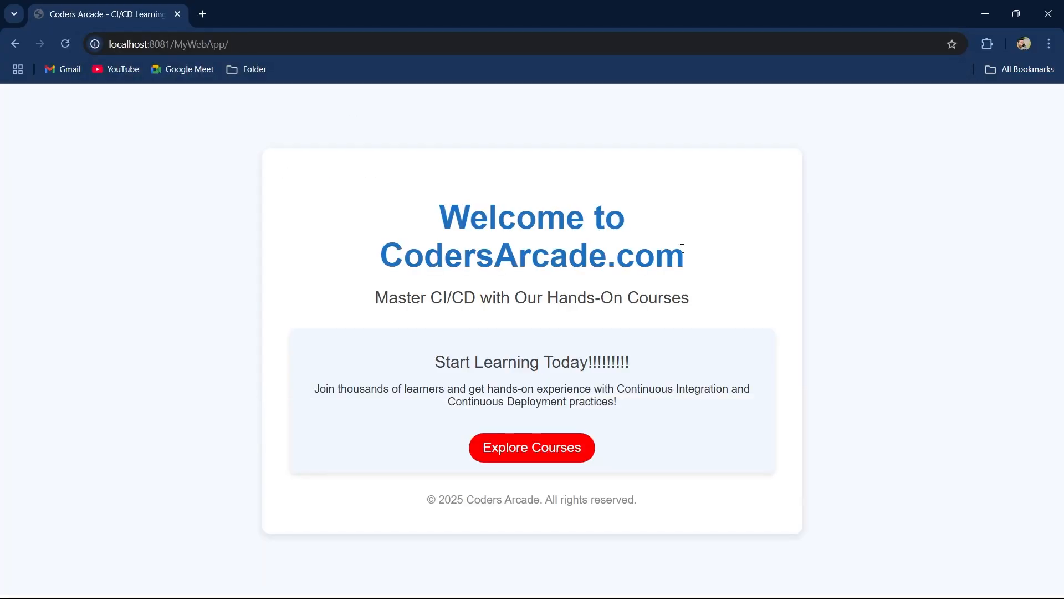
Step: Test the page's Explore Courses link, look over the YouTube channel it opens and close that tab
click(536, 455)
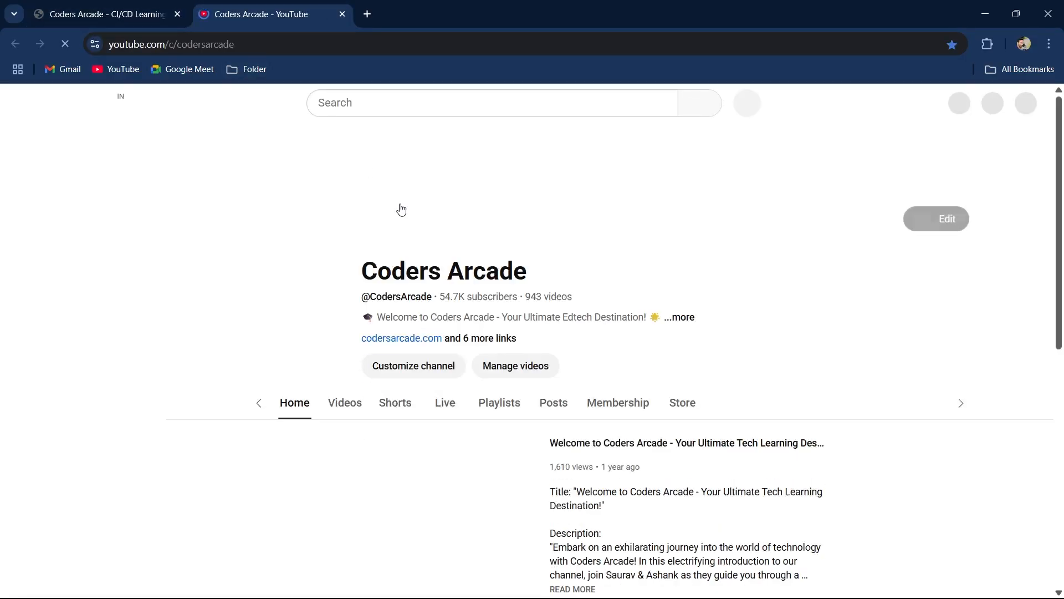
scroll(460, 290, down, 3)
scroll(460, 290, up, 4)
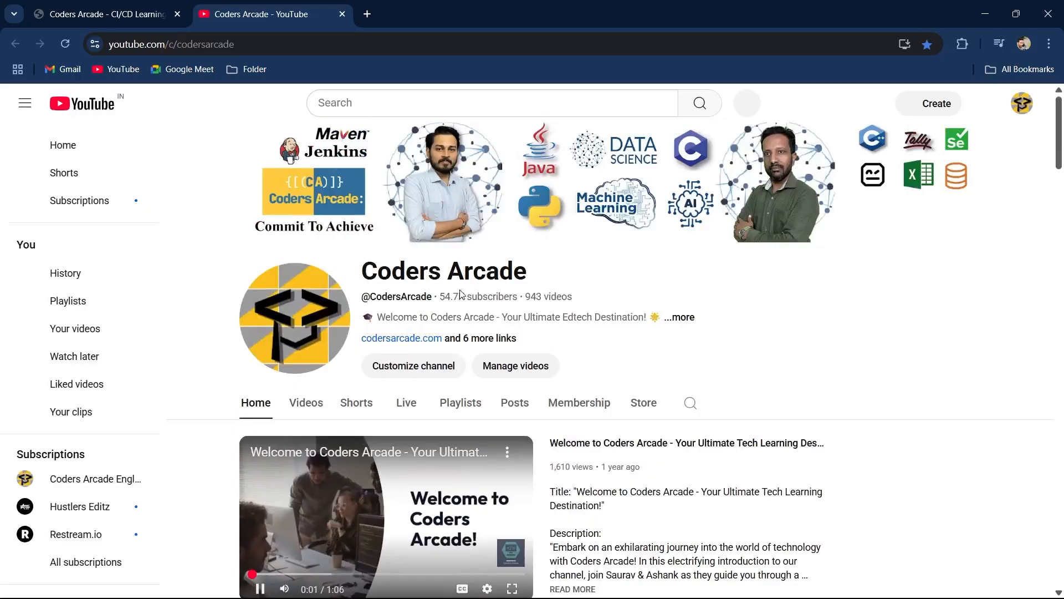
click(342, 14)
click(249, 48)
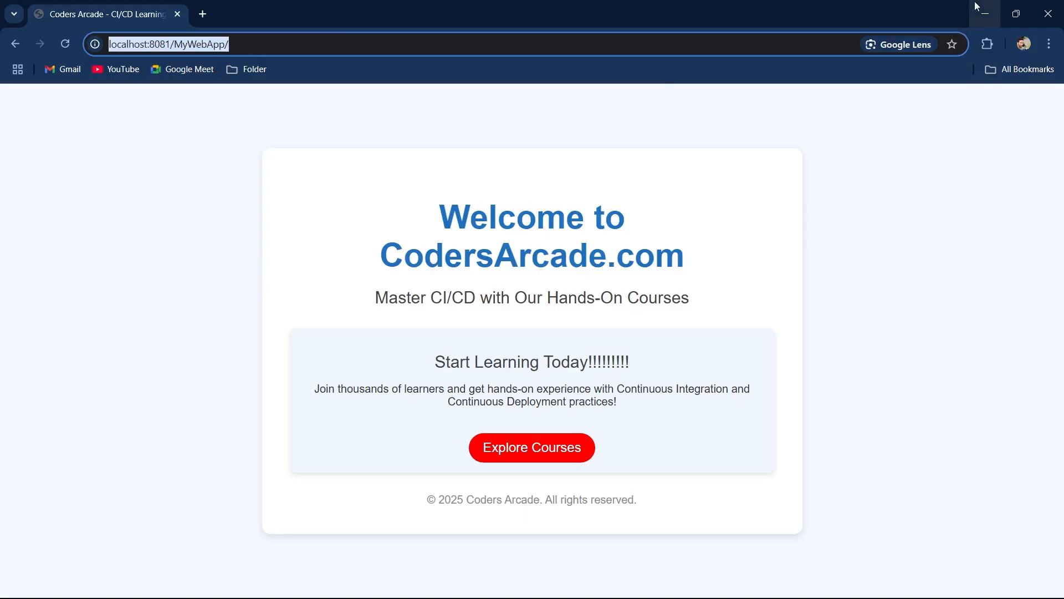
Step: Switch to Paint and review the workflow notes from Azure Free Account through the 8081 and Jenkins port line
mouse_move(793, 596)
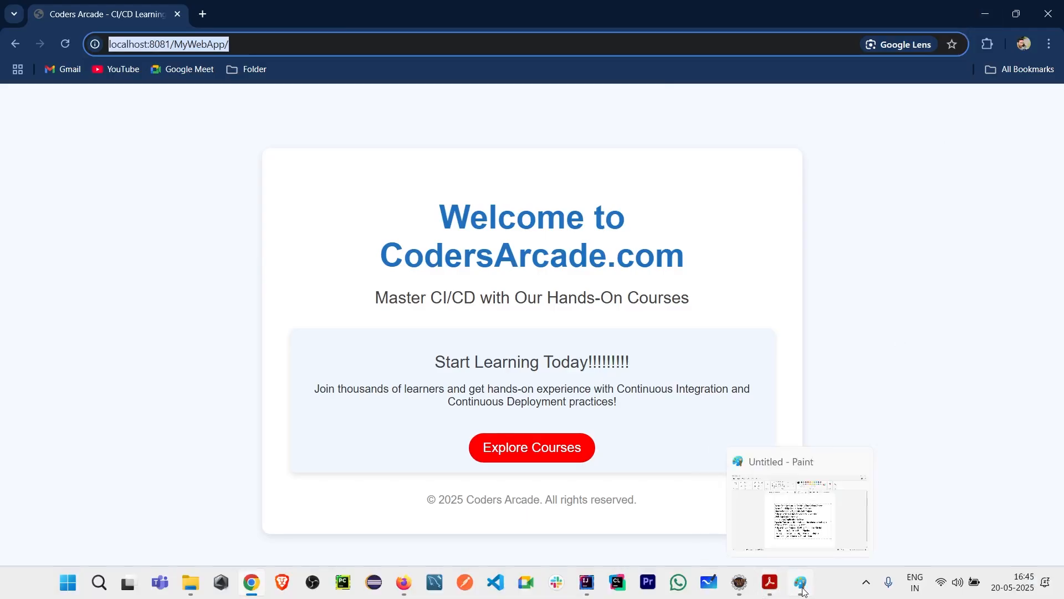
click(802, 590)
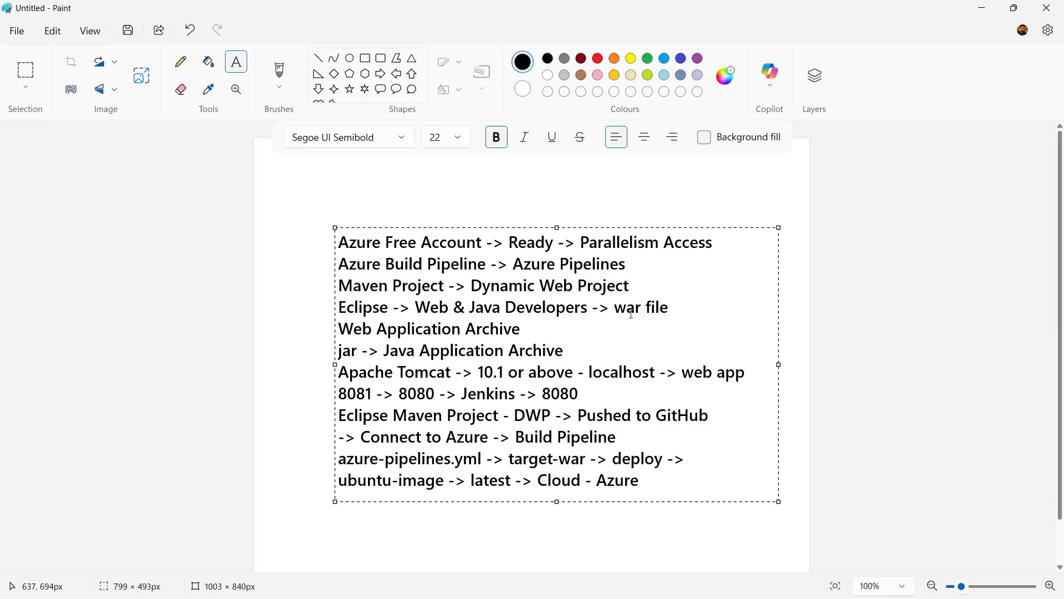
drag(670, 306, 335, 303)
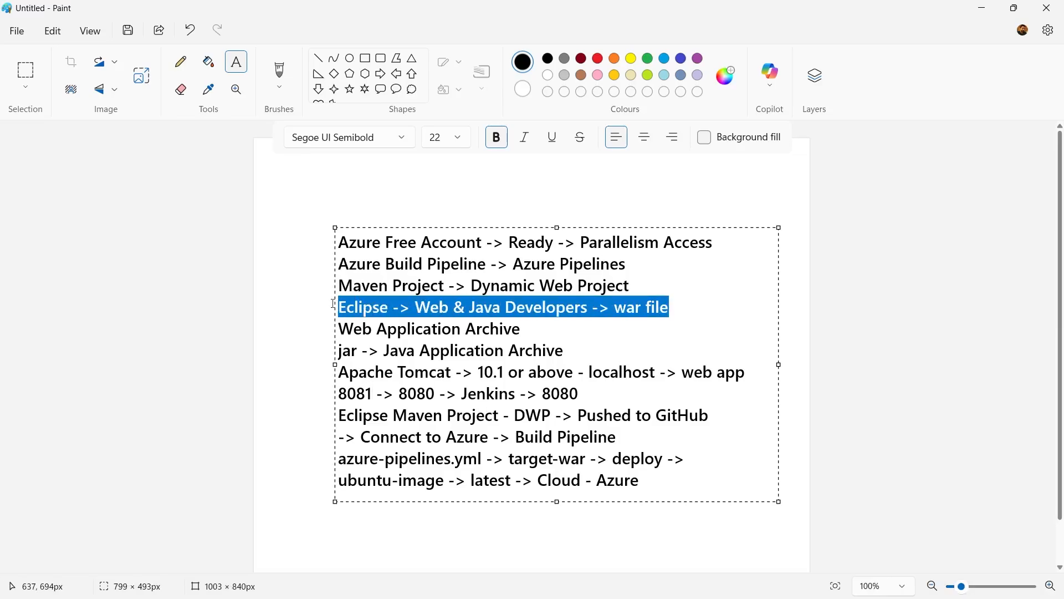
click(564, 348)
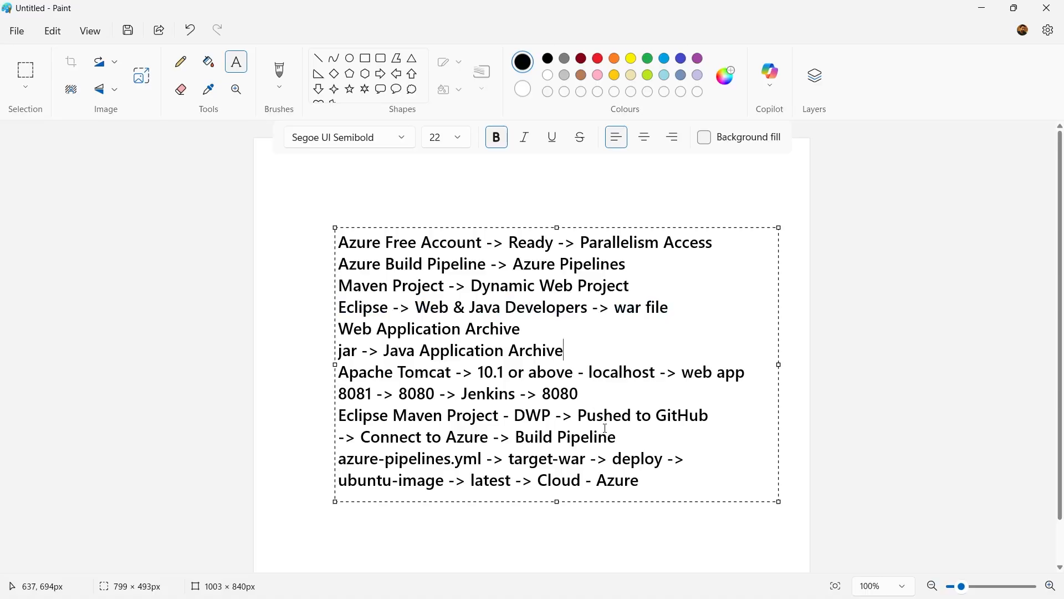
click(593, 394)
drag(593, 394, 340, 209)
click(502, 395)
mouse_move(703, 598)
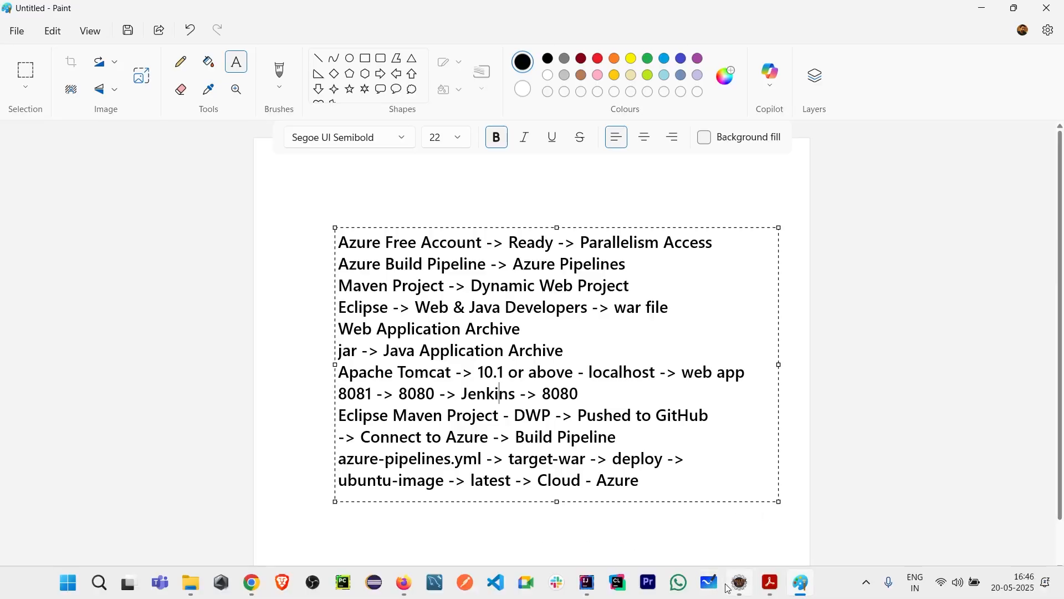
Step: Switch to Eclipse, terminate the running Tomcat server and check the end of its console log
click(745, 591)
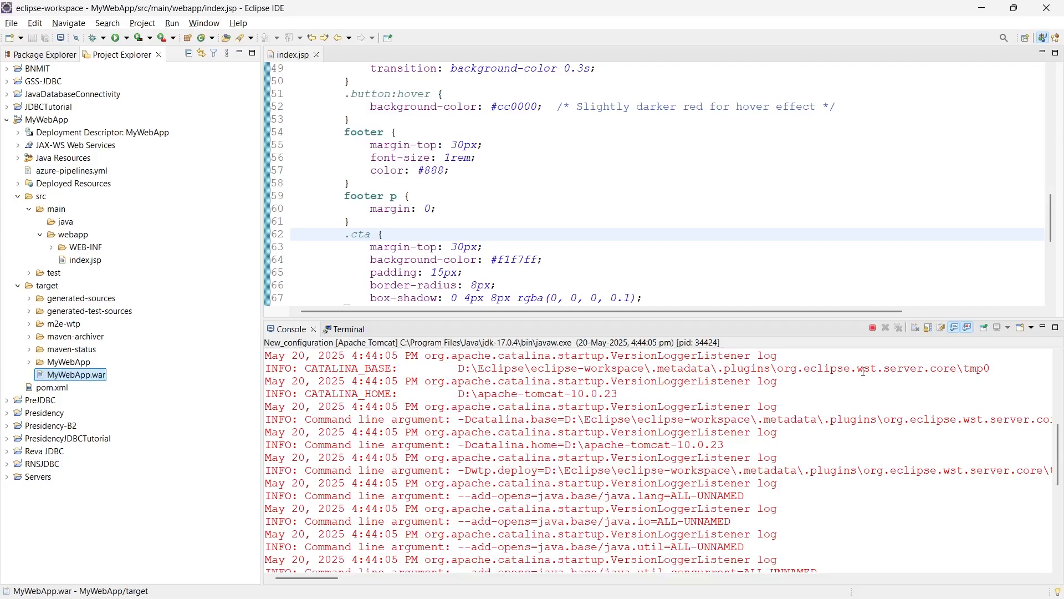
click(873, 329)
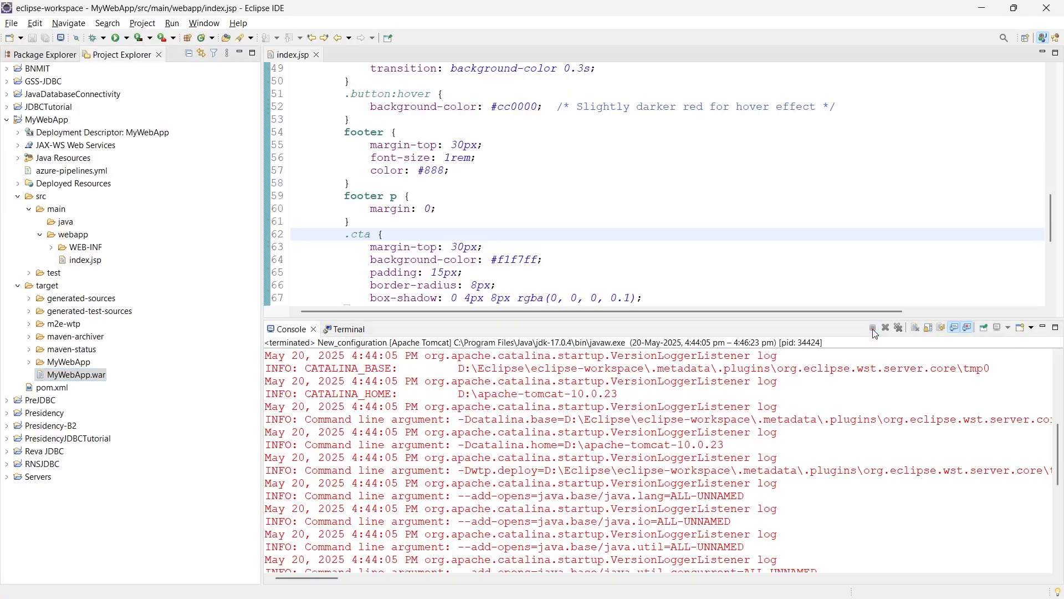
scroll(762, 471, down, 7)
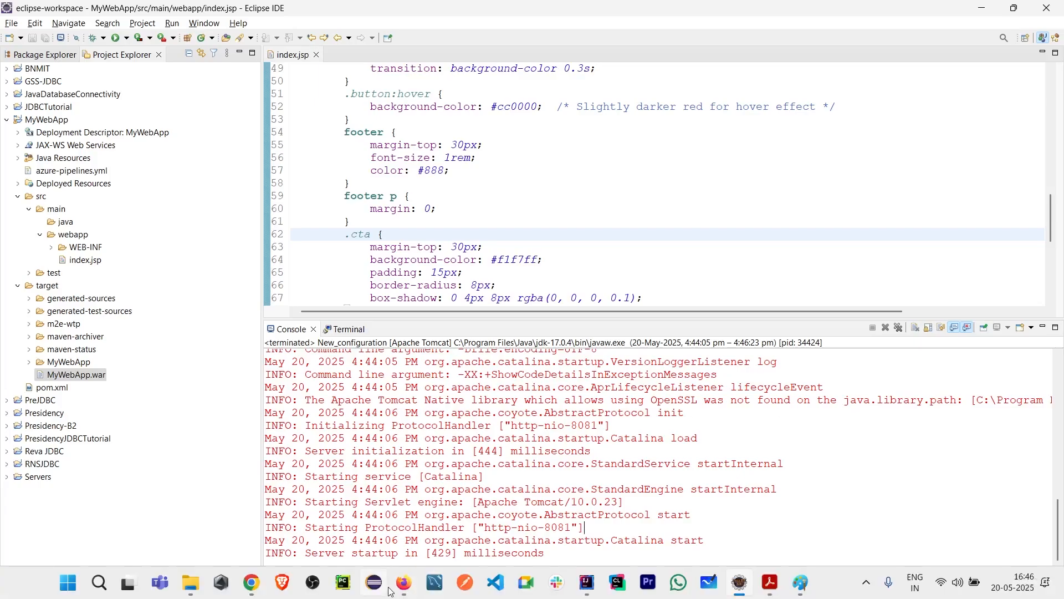
Step: Switch to Chrome, reload localhost:8081/MyWebApp/ to check it with the server stopped, and close the browser
click(251, 582)
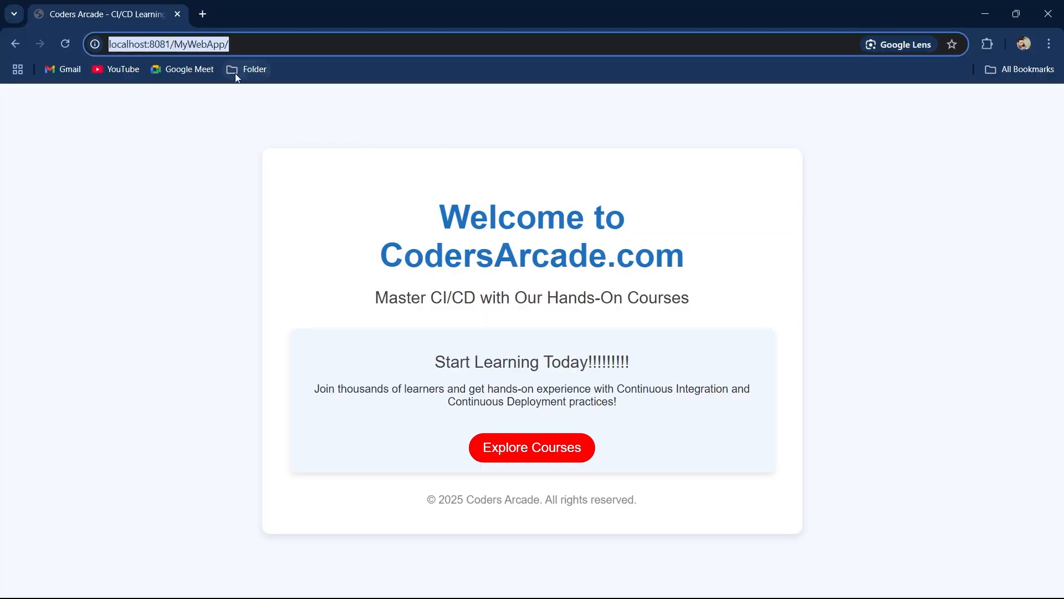
click(65, 43)
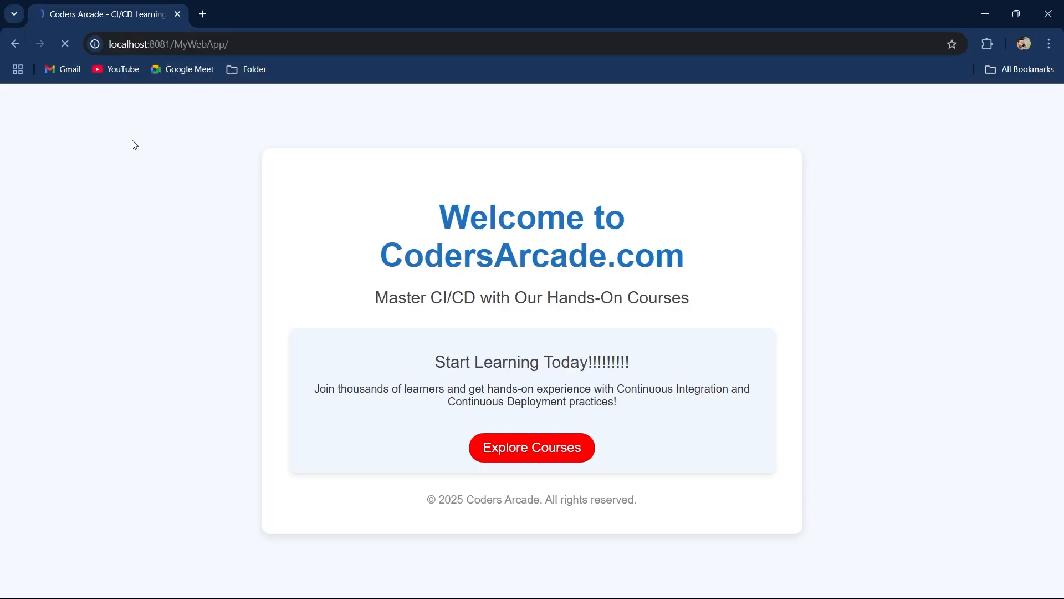
key(F5)
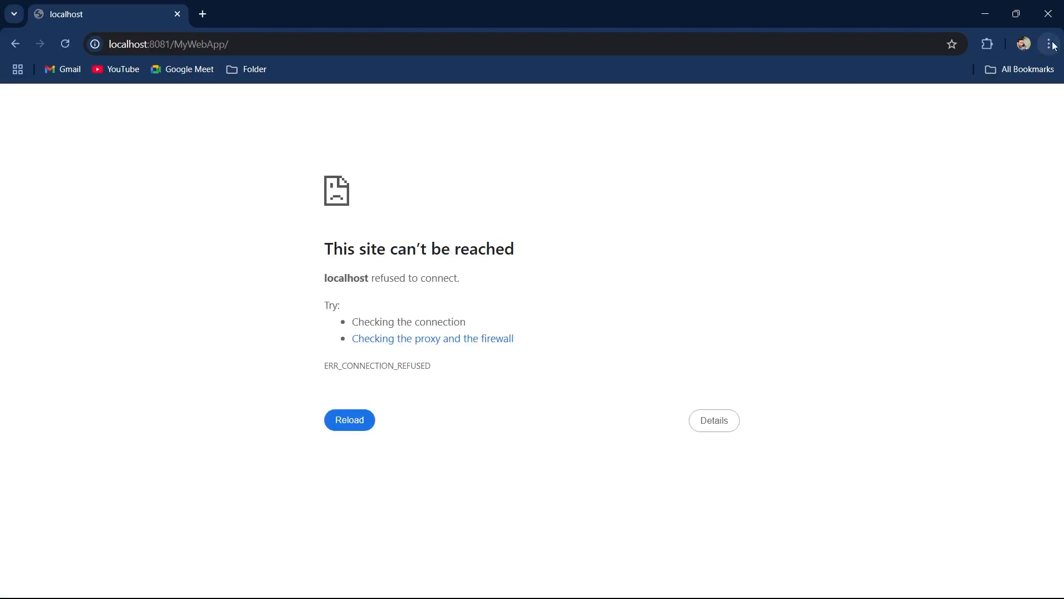
click(1049, 13)
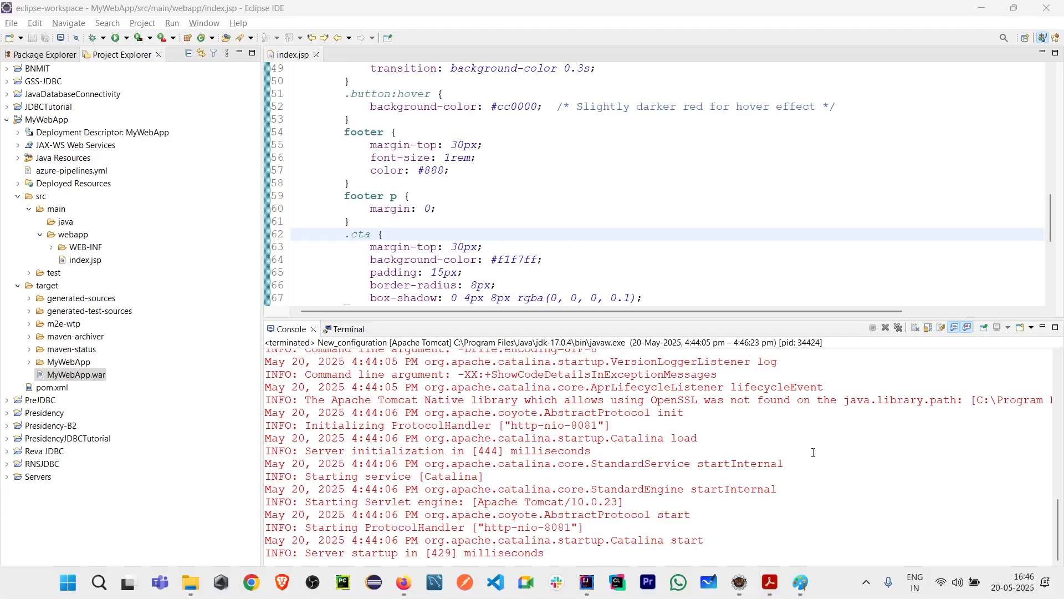
Step: Minimize the console, return to the start of index.jsp and collapse the MyWebApp project
click(1043, 327)
scroll(586, 220, up, 15)
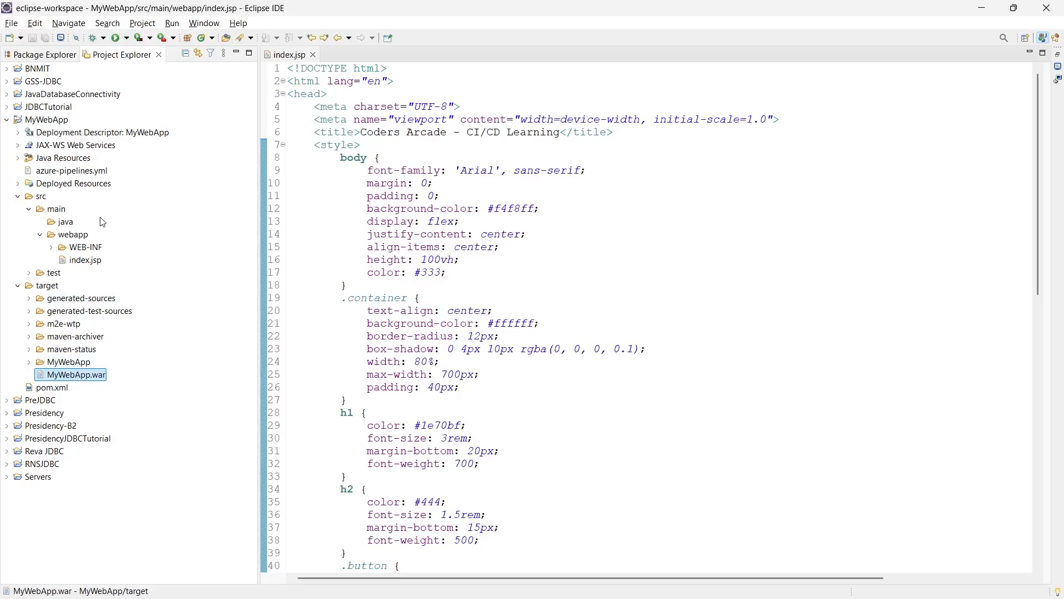
click(7, 120)
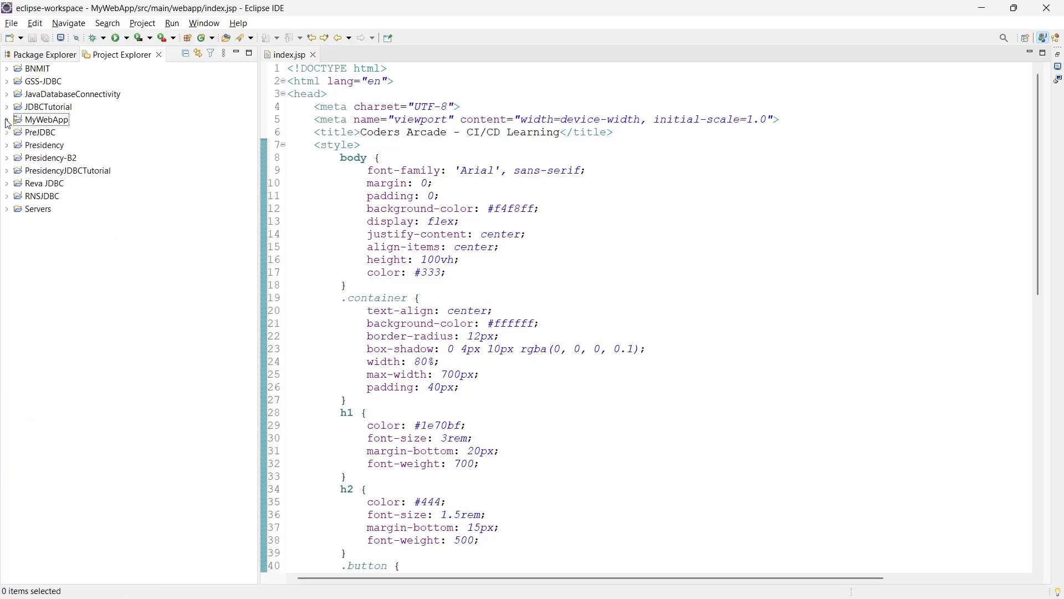
right_click(52, 124)
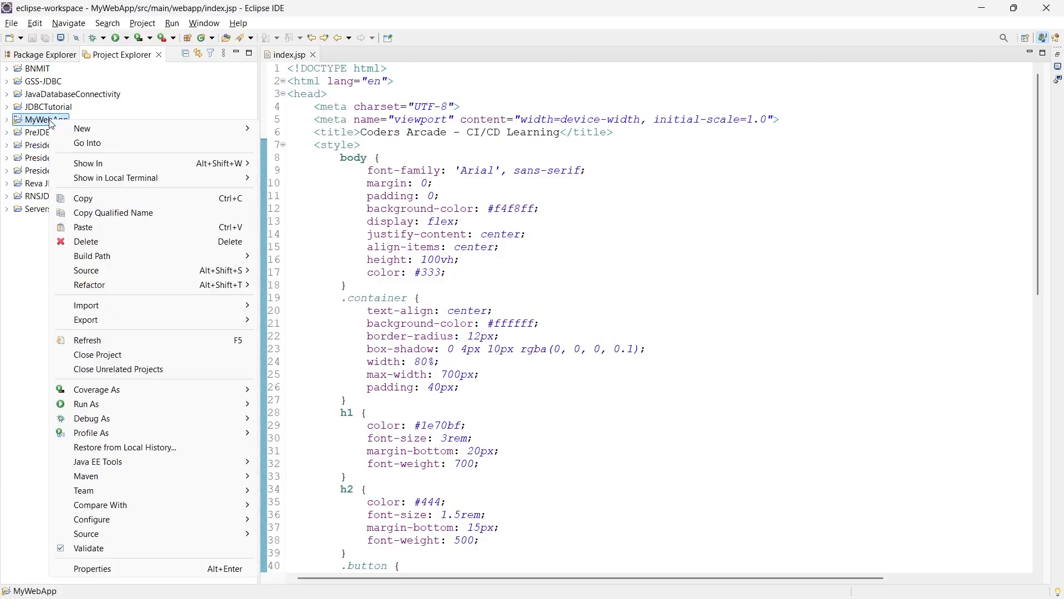
mouse_move(172, 320)
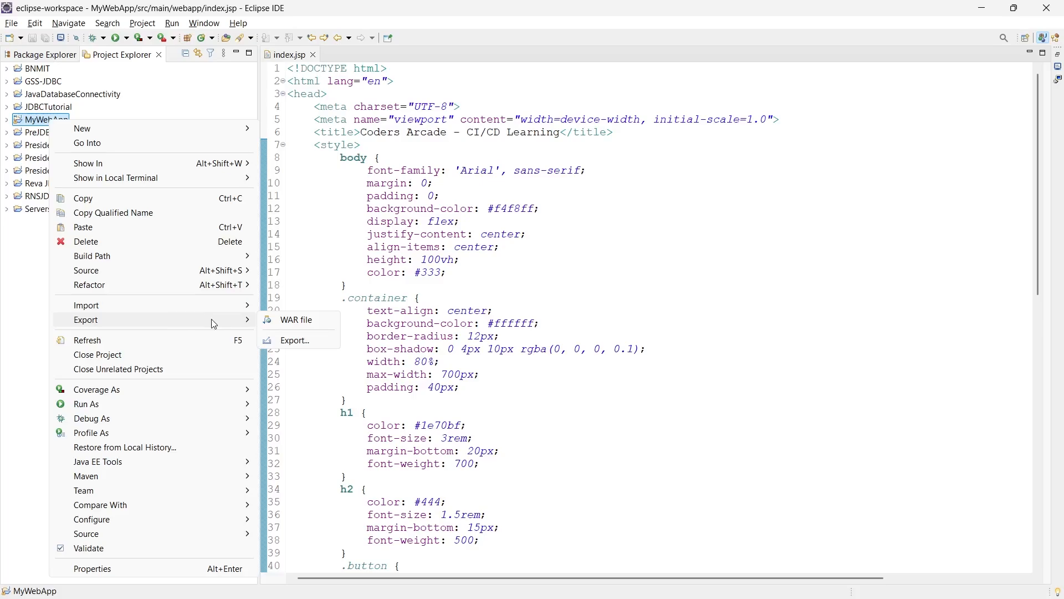
click(306, 322)
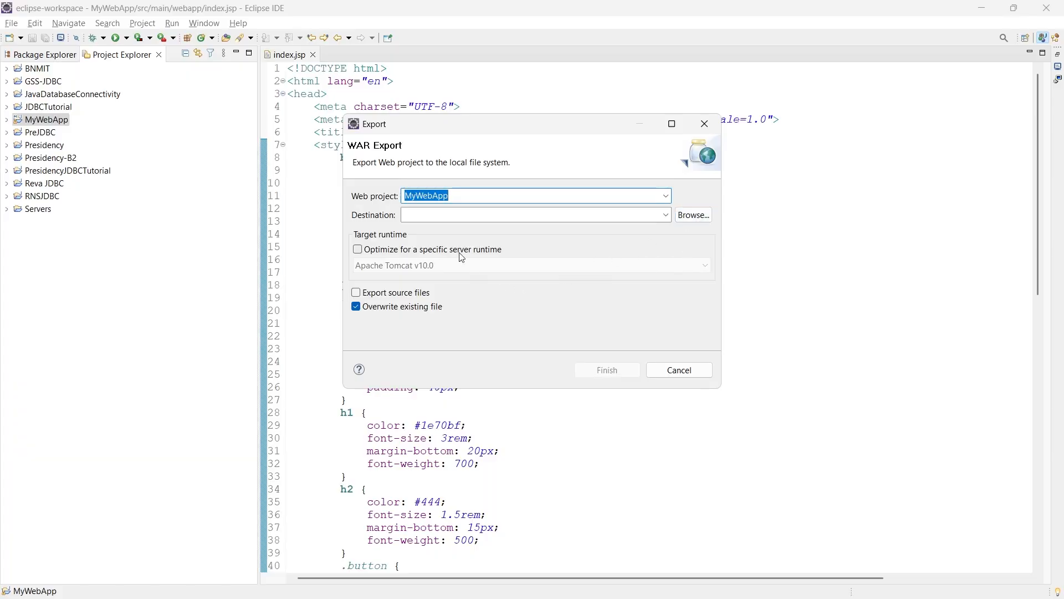
click(695, 215)
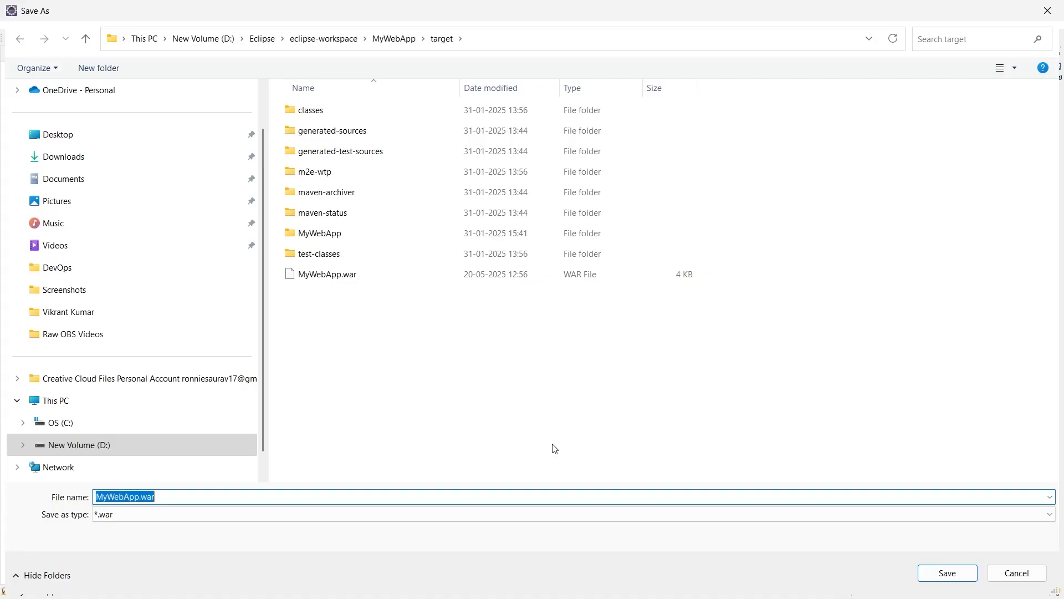
click(332, 281)
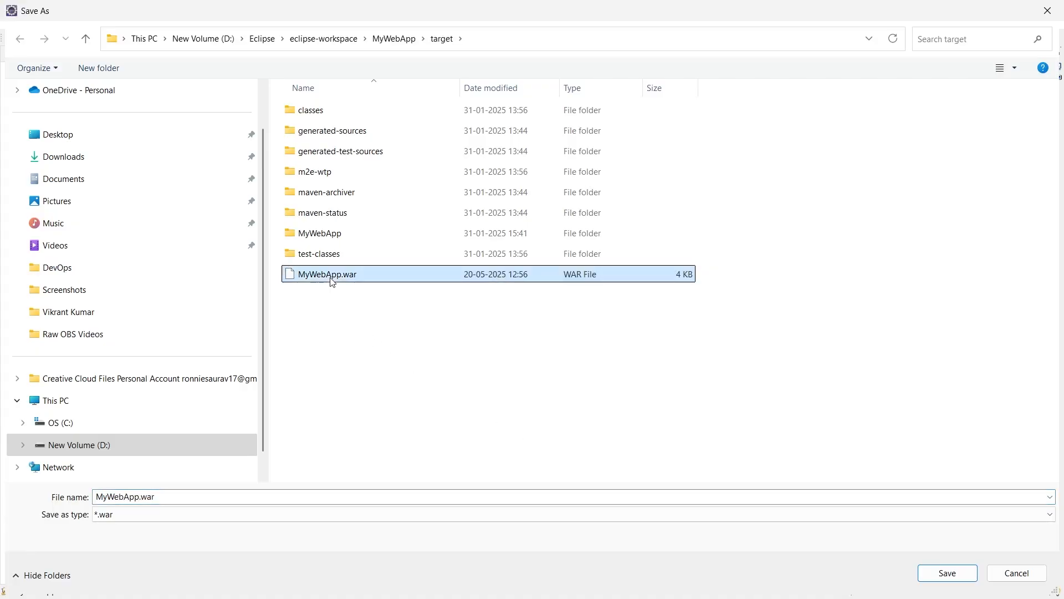
click(950, 580)
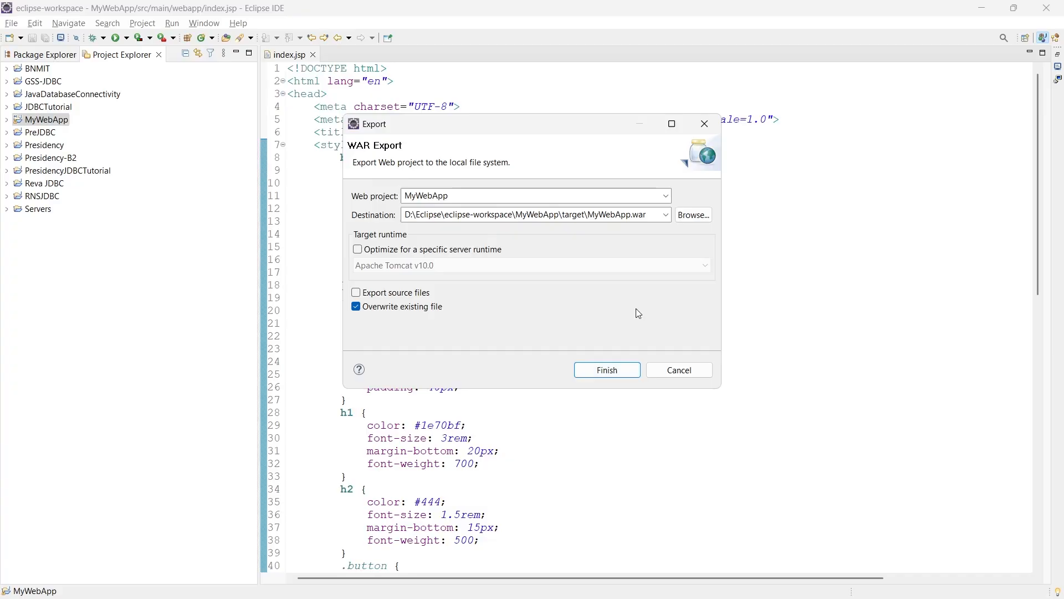
click(681, 371)
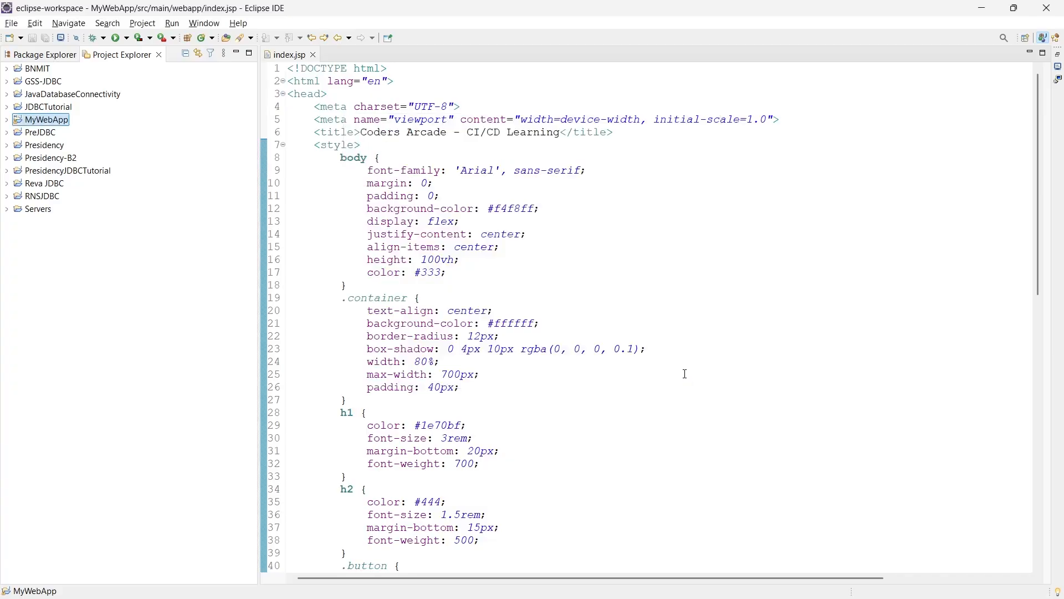
Step: Expand the MyWebApp project, check MyWebApp.war and the MyWebApp folder inside target, and collapse the project
click(6, 120)
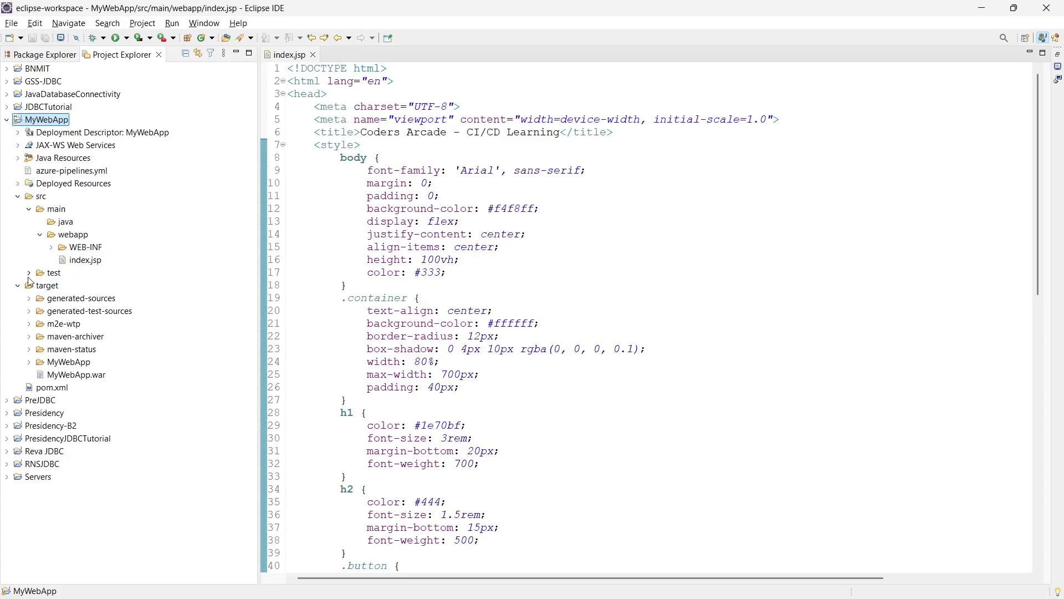
click(73, 375)
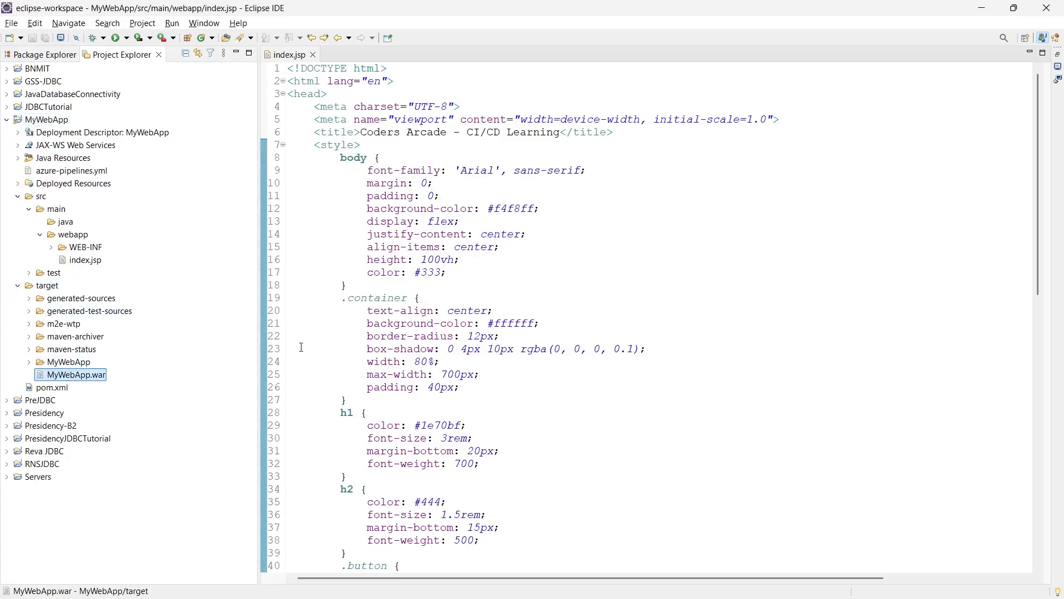
click(30, 362)
click(30, 363)
click(5, 123)
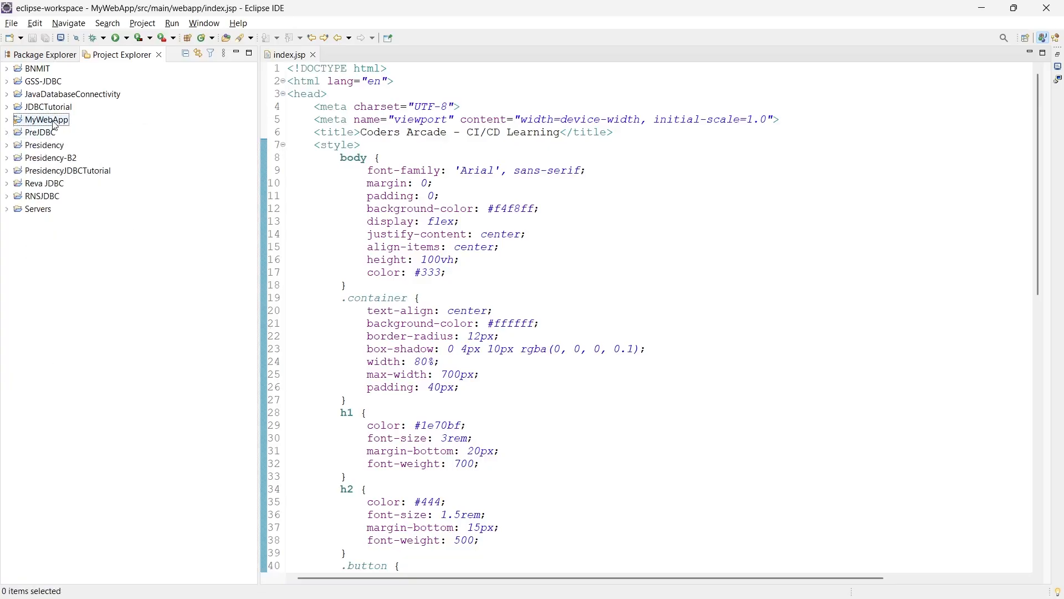
Step: Open a Git Bash local terminal for the MyWebApp project and restore the terminal below the editor
right_click(55, 124)
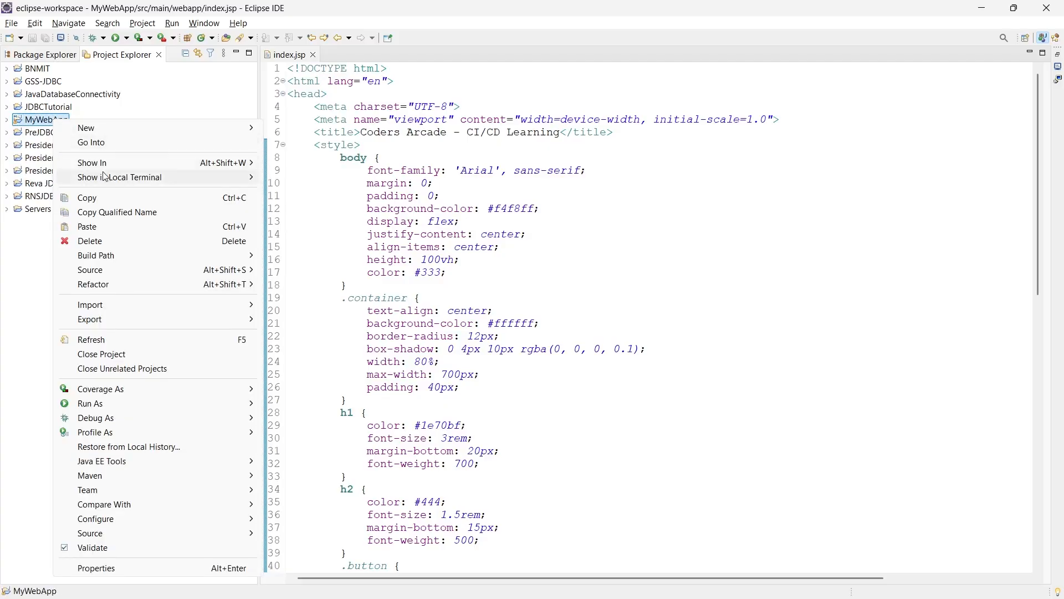
mouse_move(106, 178)
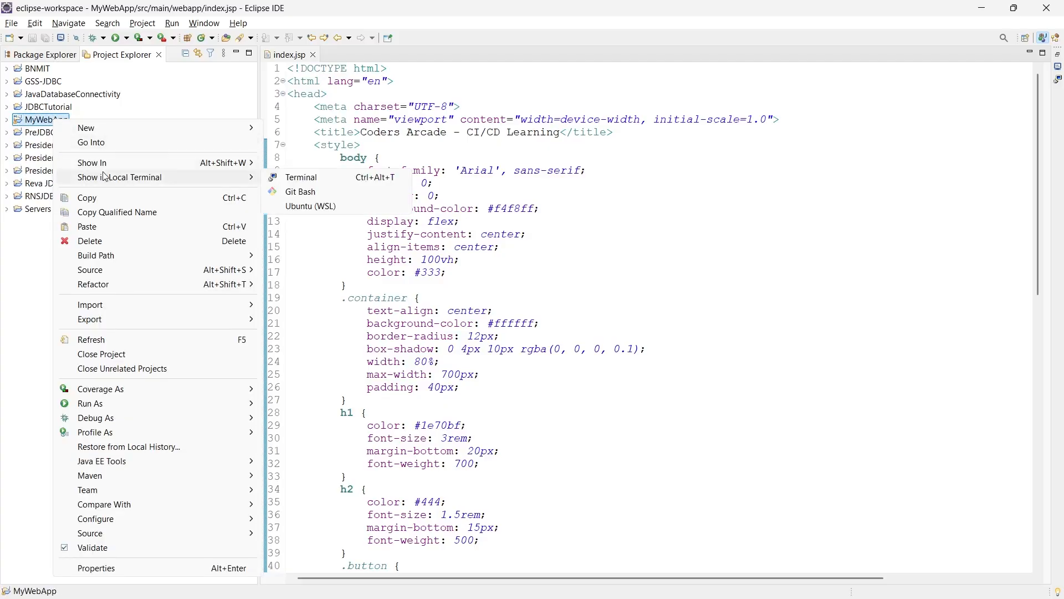
click(315, 198)
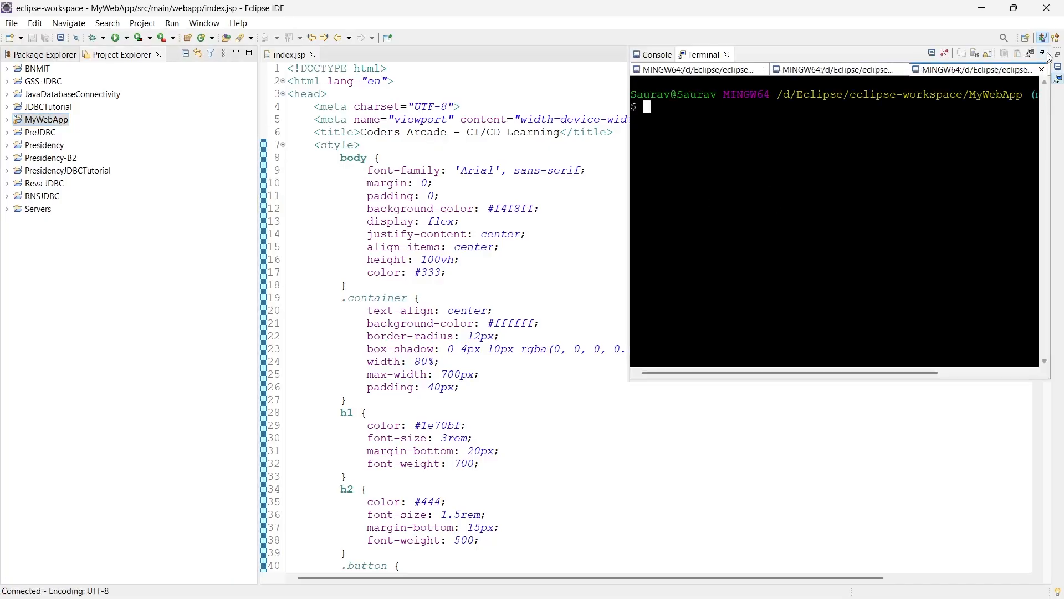
double_click(693, 55)
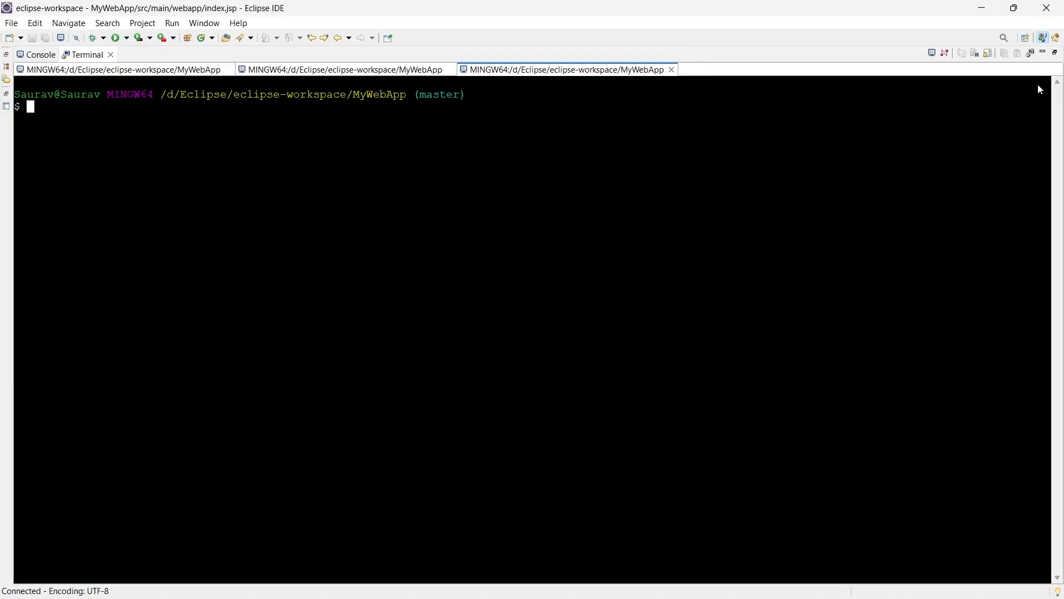
click(1059, 55)
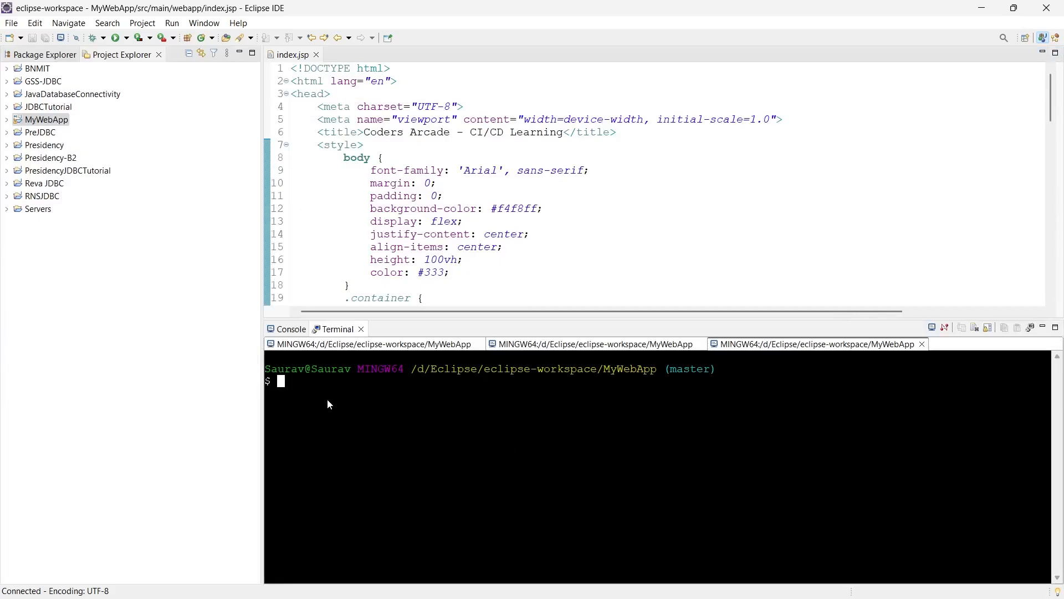
Step: Run git status in the MyWebApp terminal and review the branch status lines
text(git status)
key(Return)
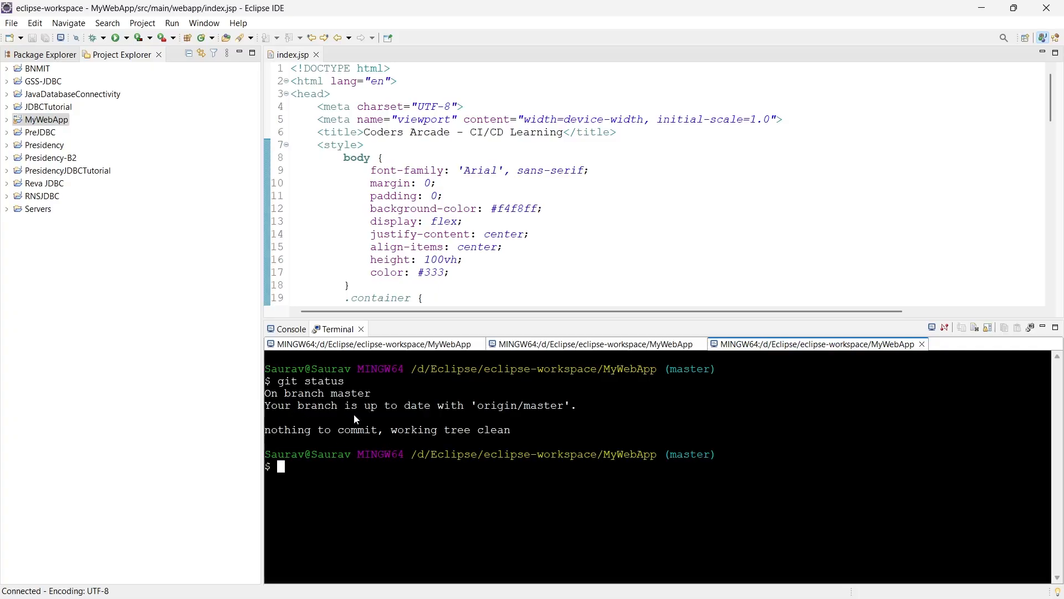
drag(583, 404, 261, 381)
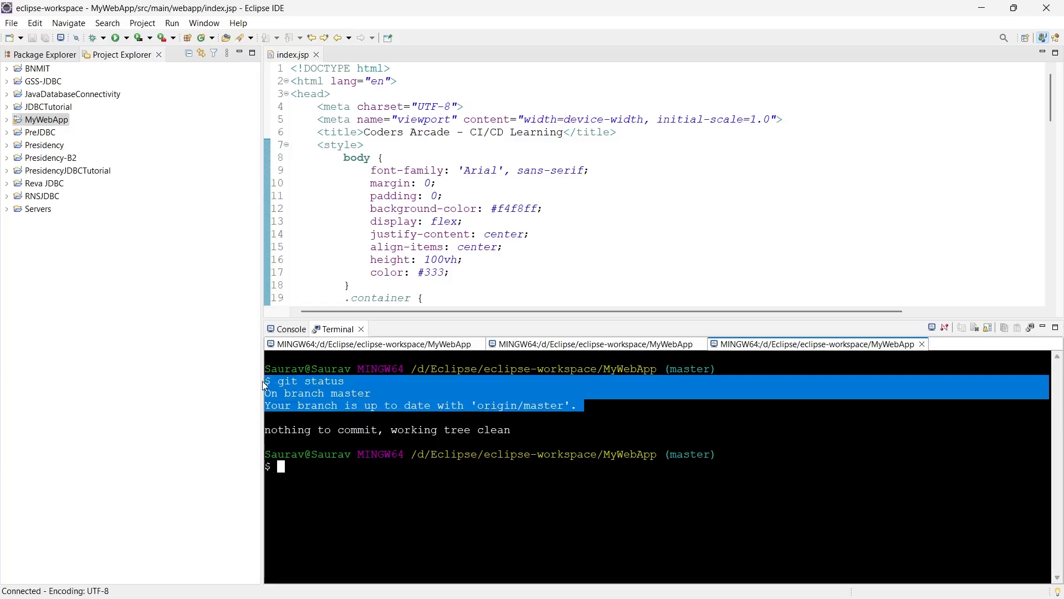
Step: Run git remote show origin and copy the push URL of the GitHub repository
click(290, 471)
text(git remote s)
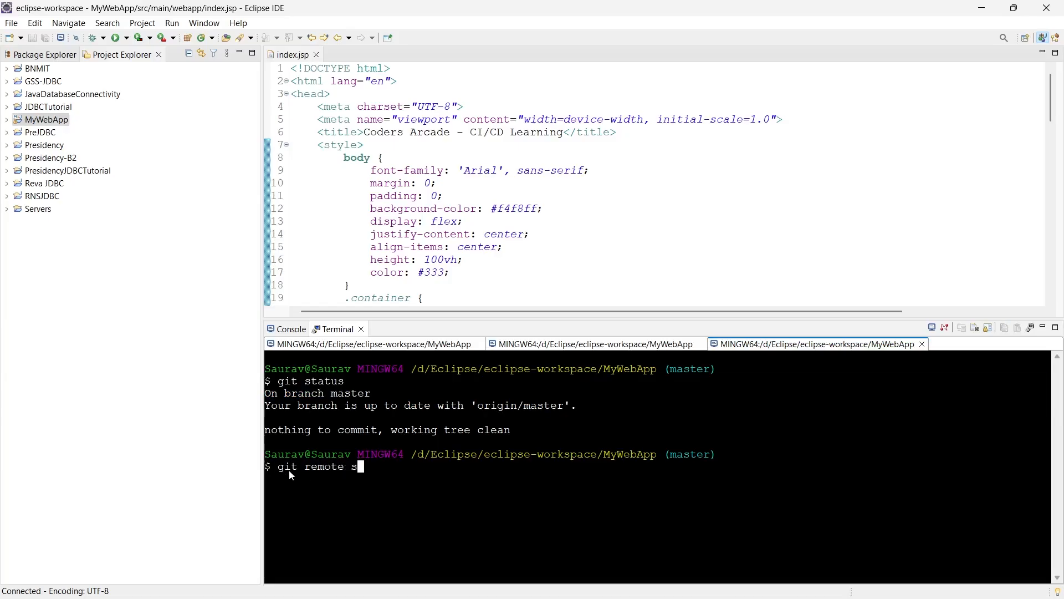
text(how origin)
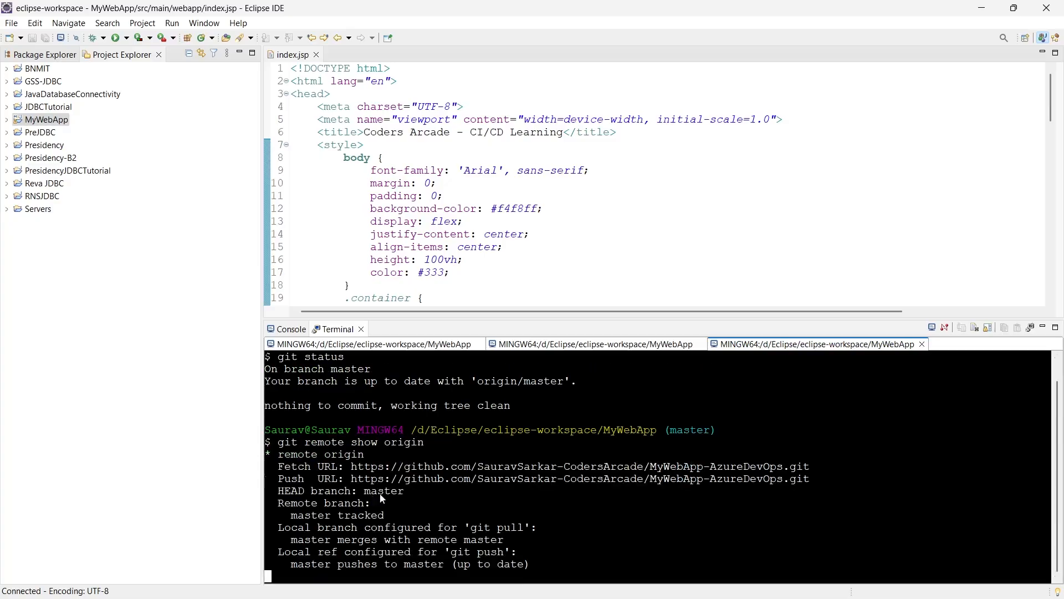
drag(811, 455, 351, 458)
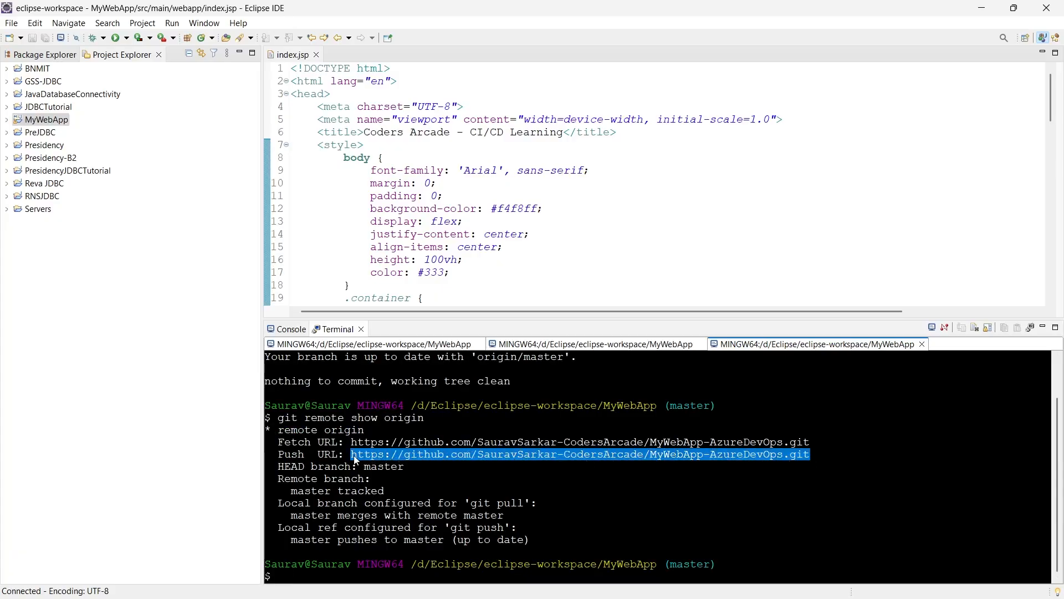
key(ctrl+c)
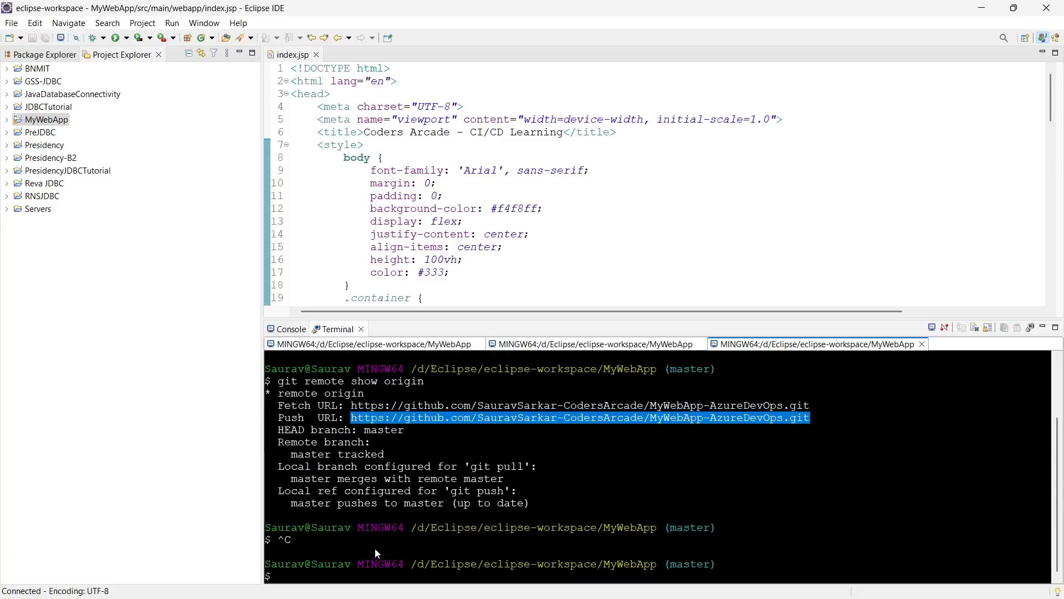
right_click(504, 420)
click(549, 430)
Step: Clear the terminal output with the clear command
click(287, 577)
text(clear)
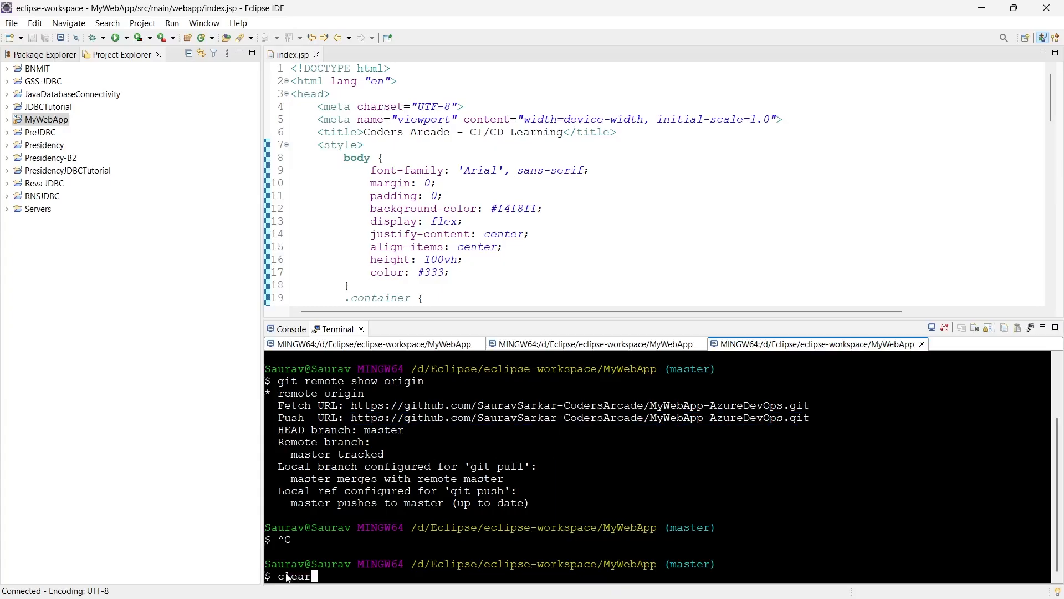
key(Return)
Step: Switch to Chrome and open the MyWebApp-AzureDevOps GitHub repository from the copied URL
click(251, 582)
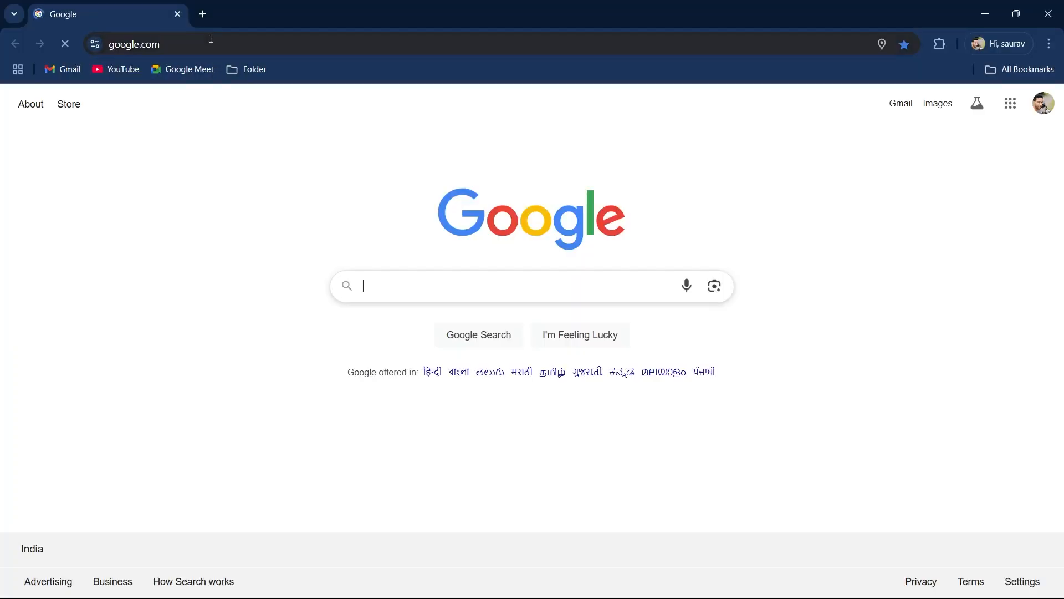
click(211, 38)
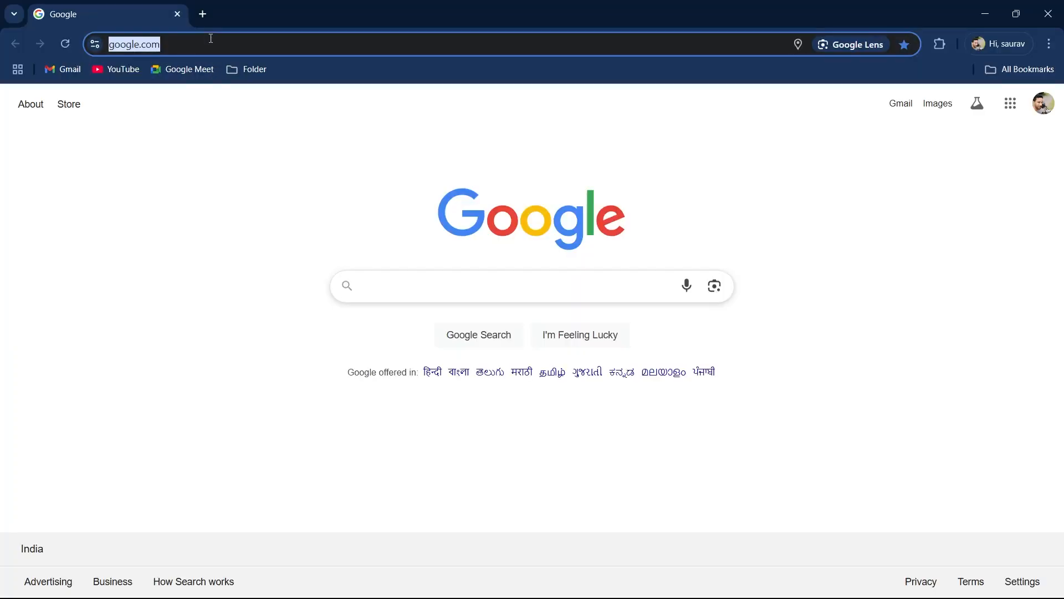
key(ctrl+v)
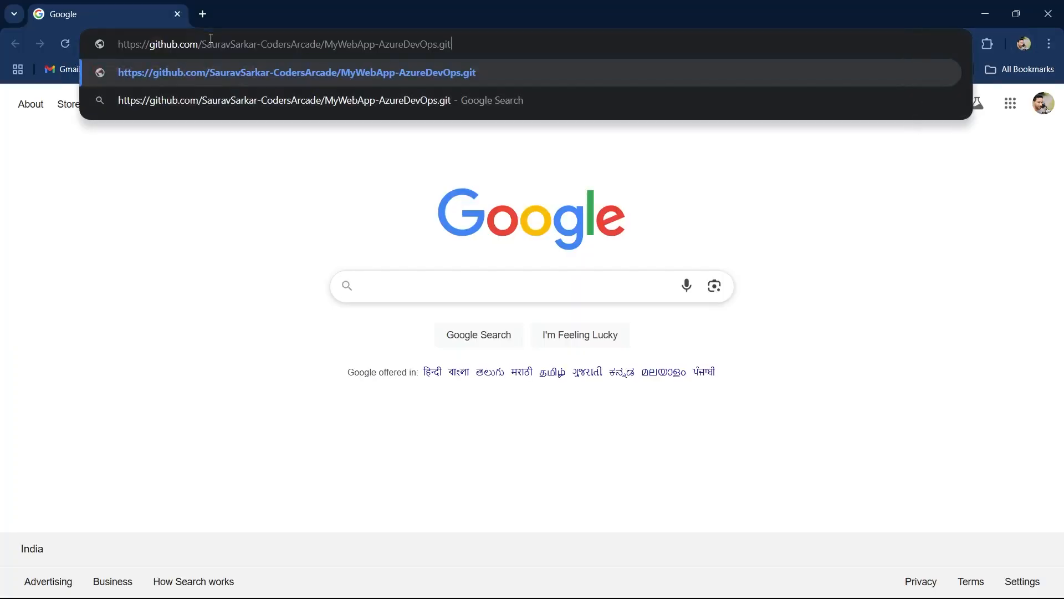
key(Return)
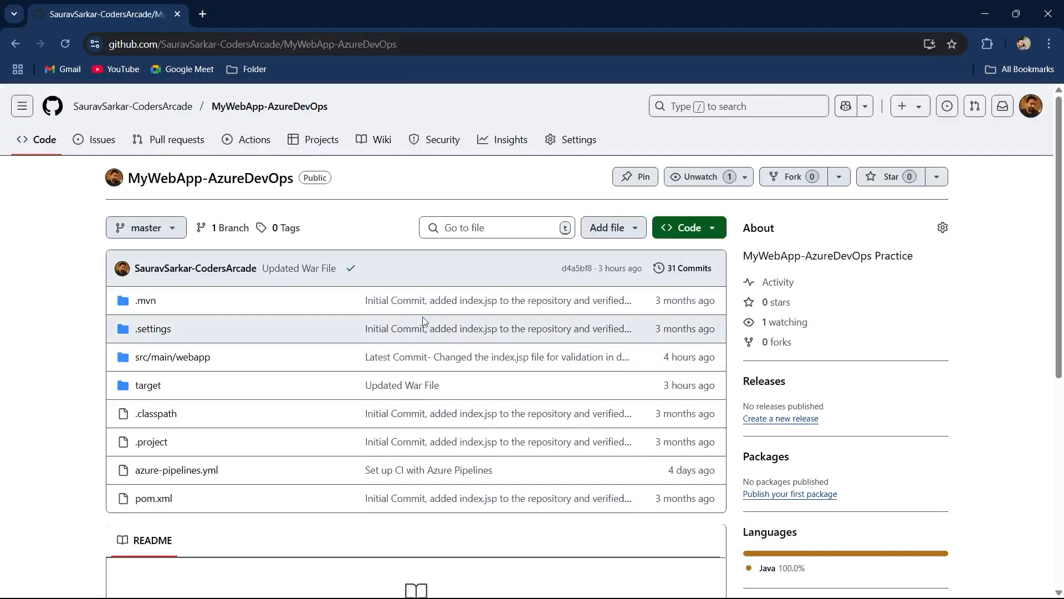
scroll(267, 409, down, 1)
scroll(266, 409, up, 1)
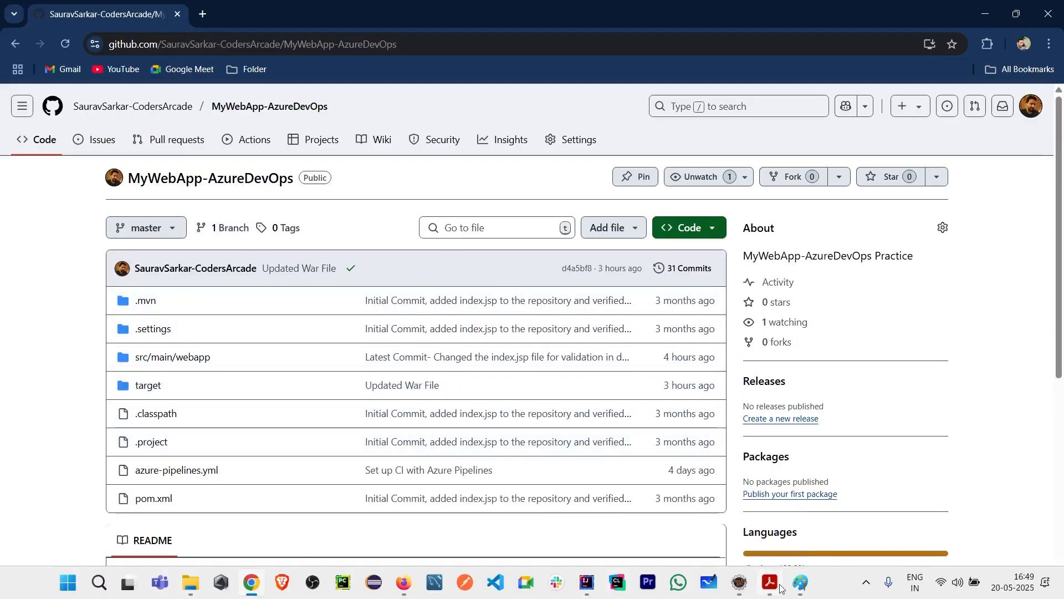
Step: Switch to Paint and review the notes from "DWP -> Pushed to GitHub" through "Connect to Azure -> Build Pipeline"
click(801, 583)
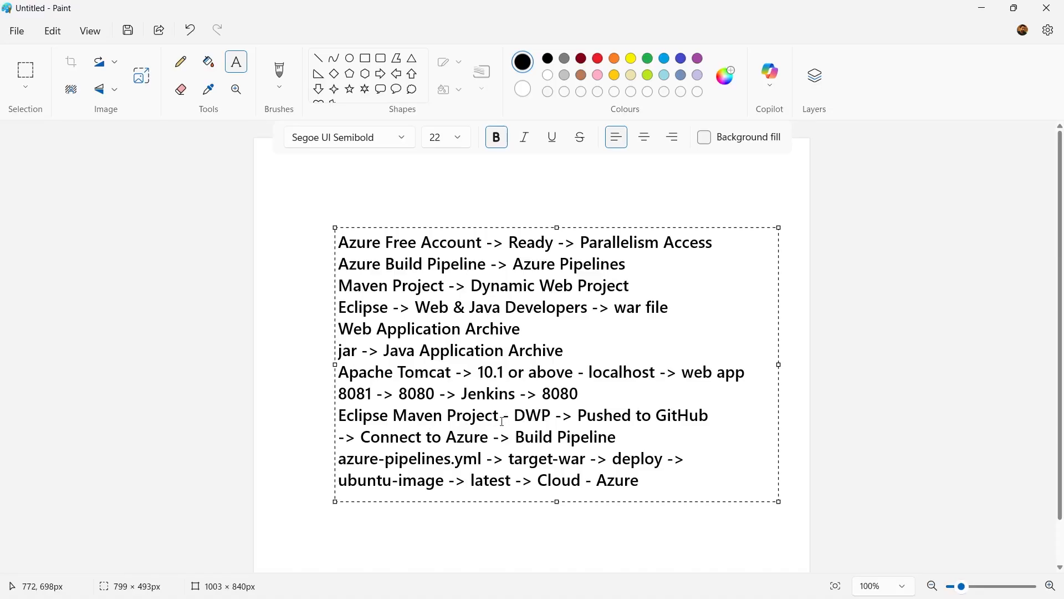
drag(510, 415, 711, 416)
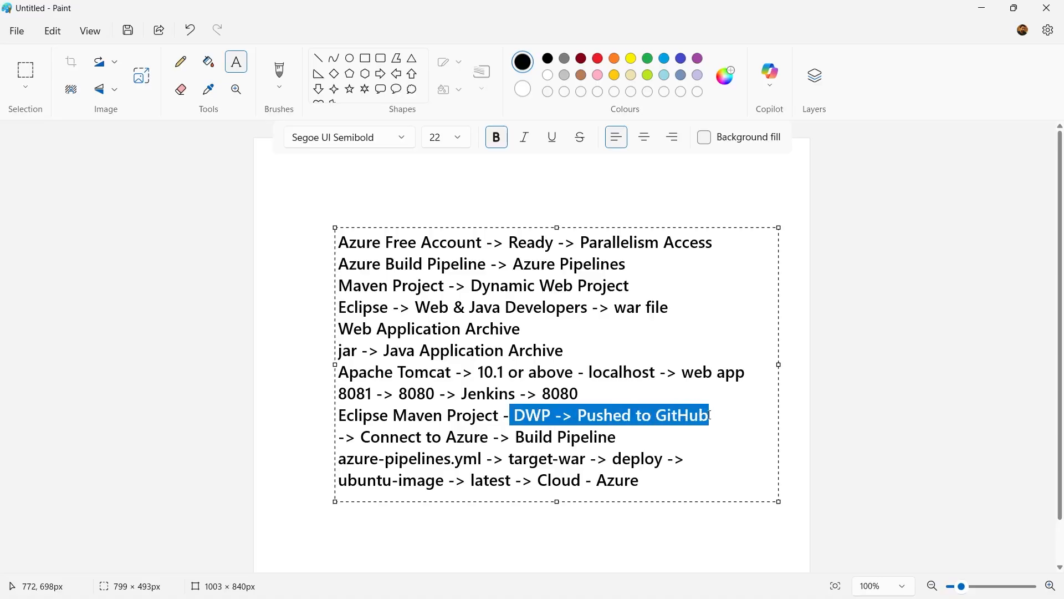
drag(361, 438, 654, 444)
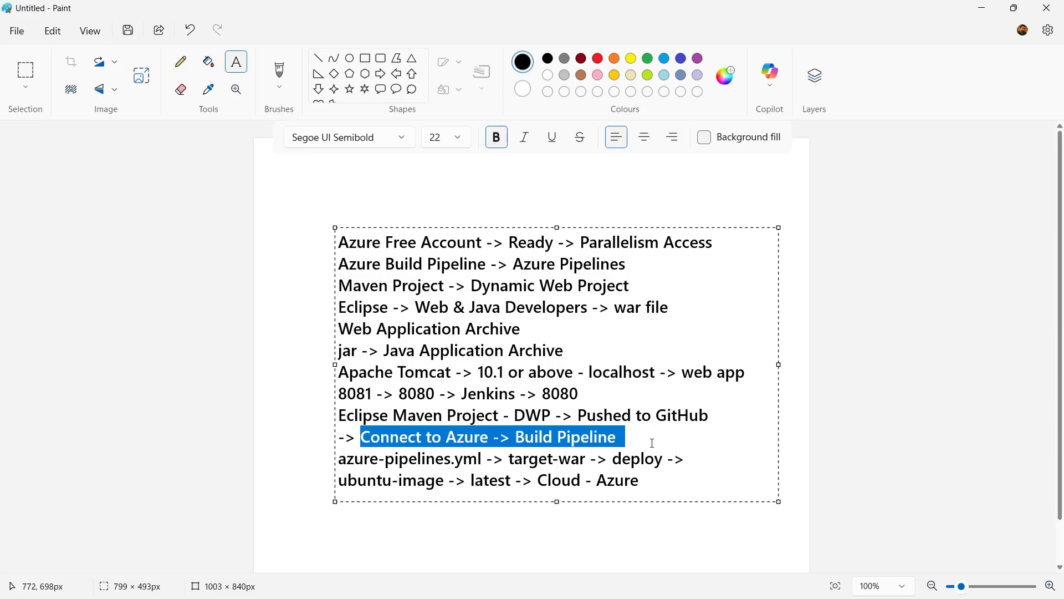
click(654, 444)
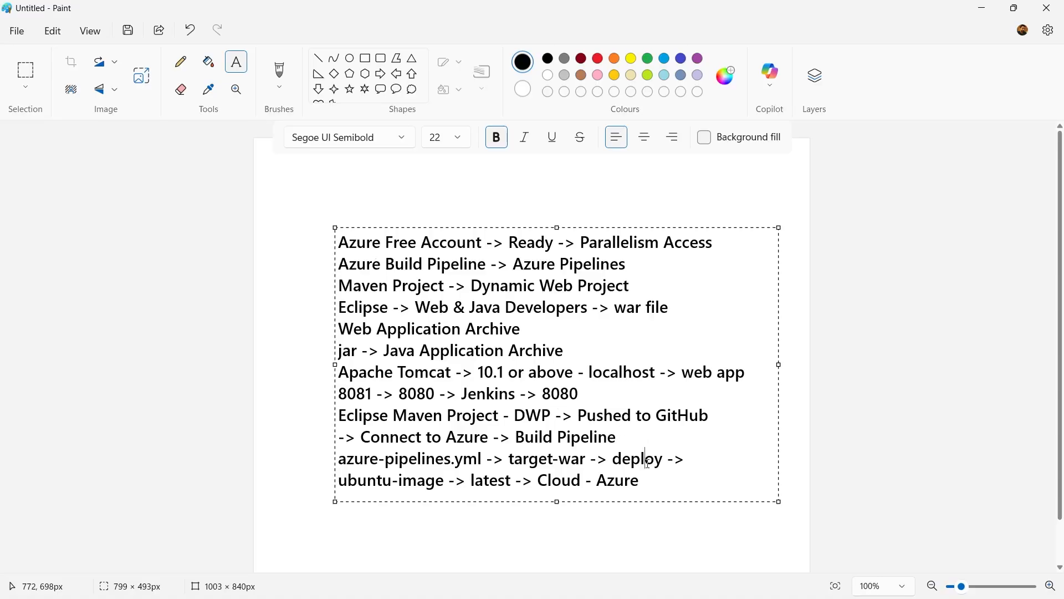
Step: Revisit the MyWebApp-AzureDevOps repository in Chrome and switch to the Azure portal home page in Firefox
mouse_move(791, 588)
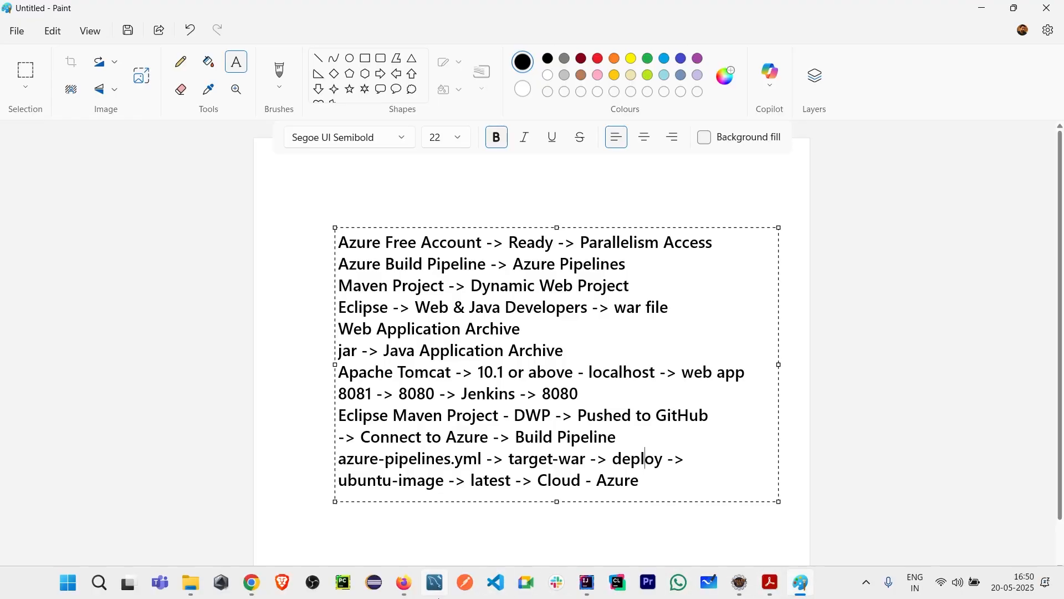
click(254, 584)
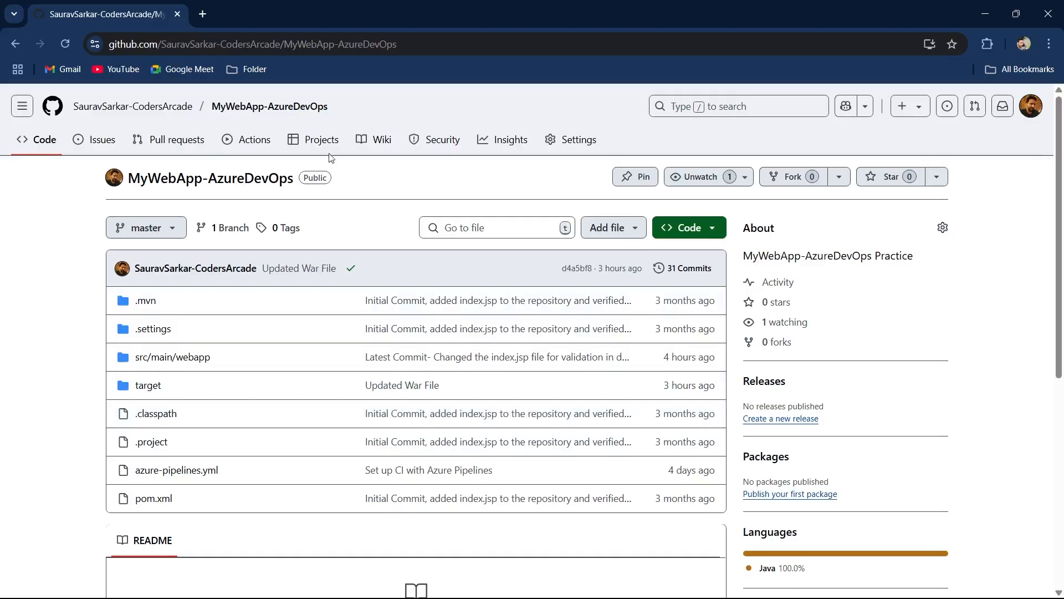
mouse_move(481, 596)
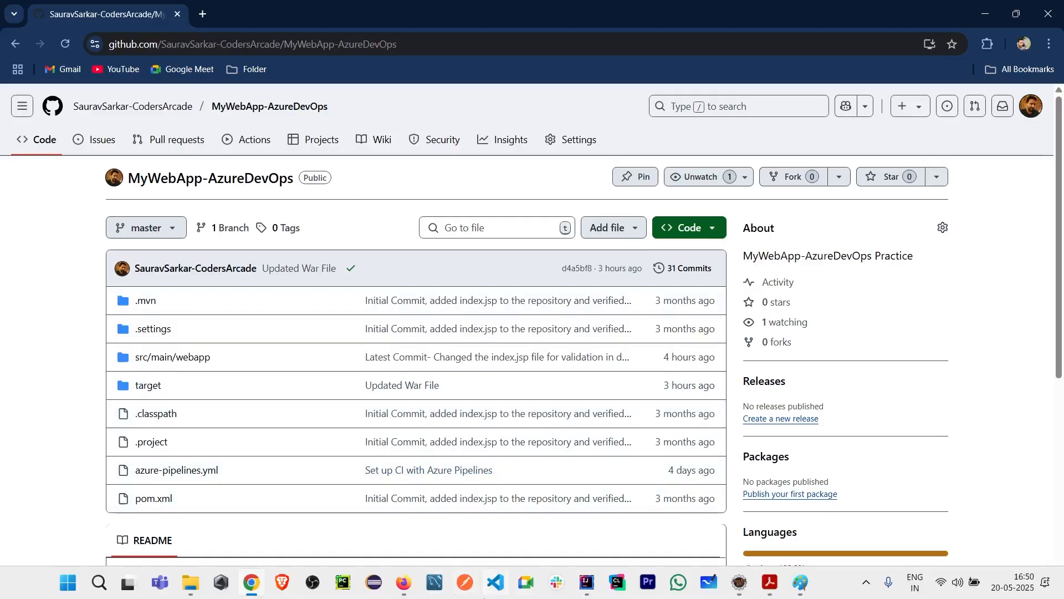
click(404, 582)
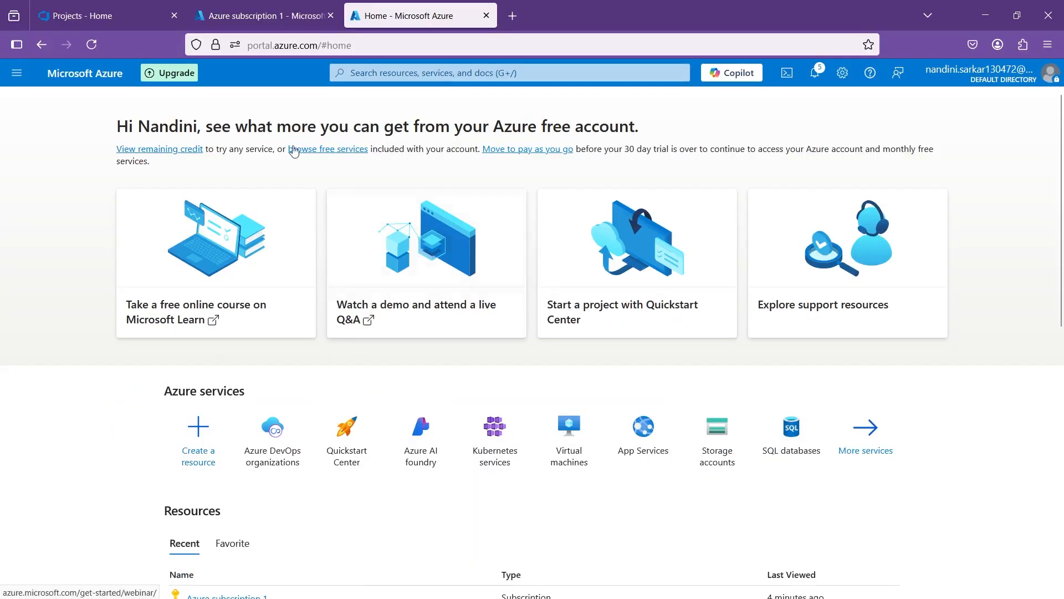
Step: Open the Azure DevOps organization's project list and check the organization name
click(71, 19)
mouse_move(757, 363)
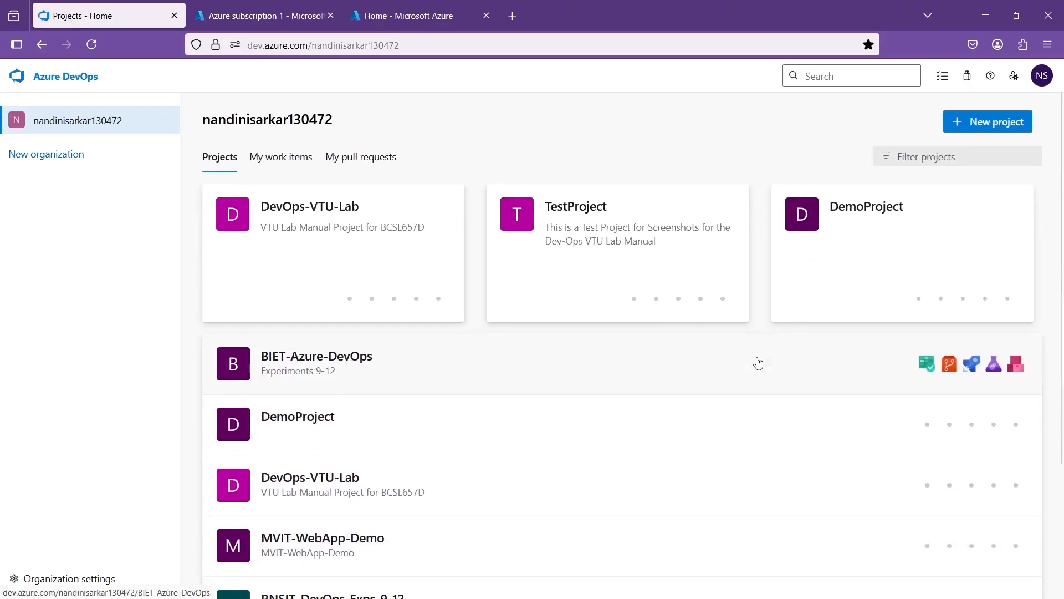
drag(335, 126, 200, 121)
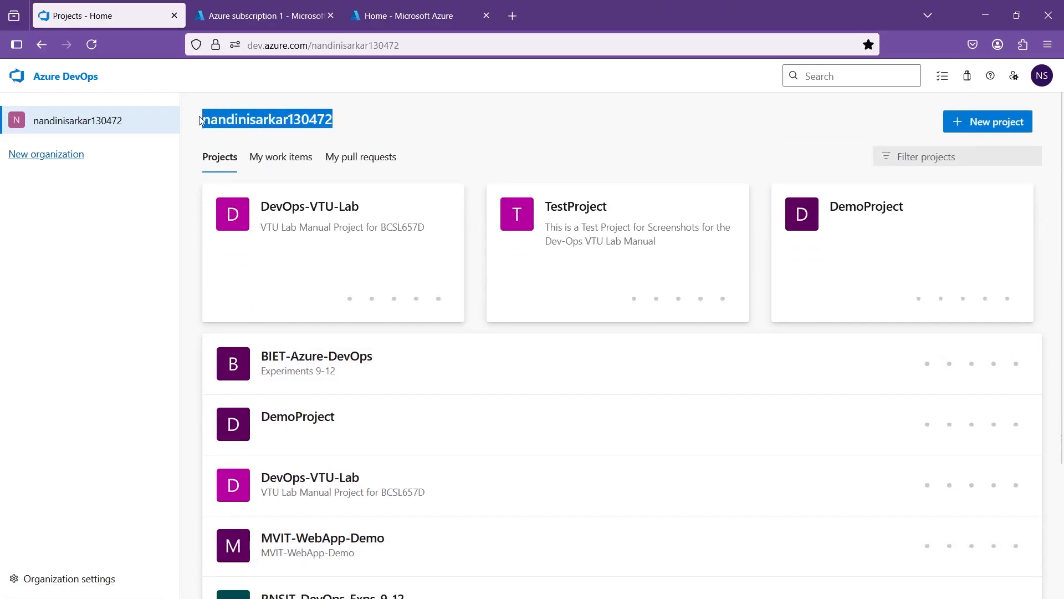
click(387, 121)
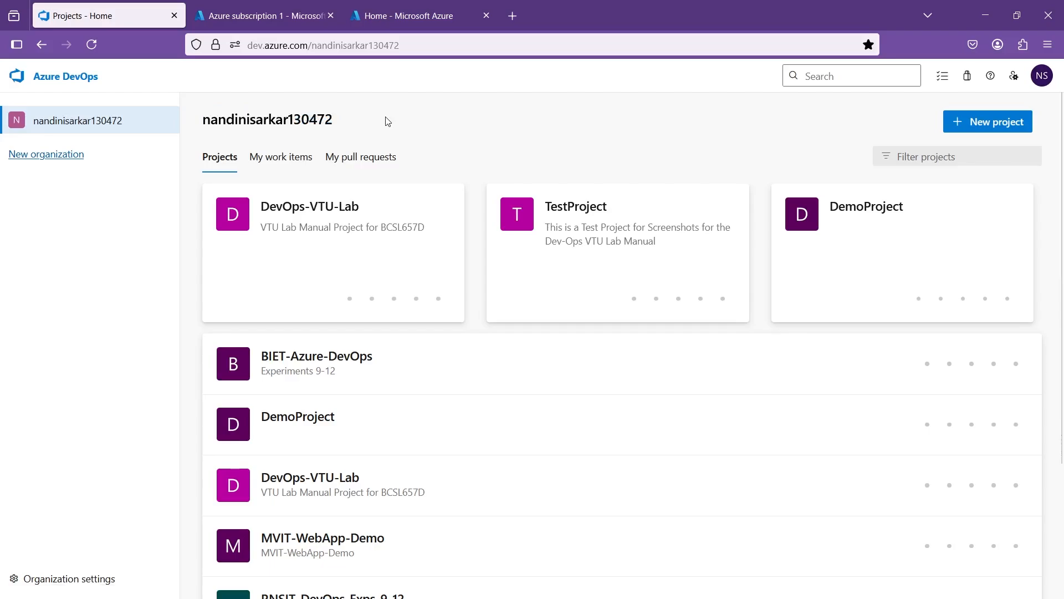
Step: Examine the organization's pipeline settings for disabling creation of classic build and classic release pipelines
mouse_move(283, 288)
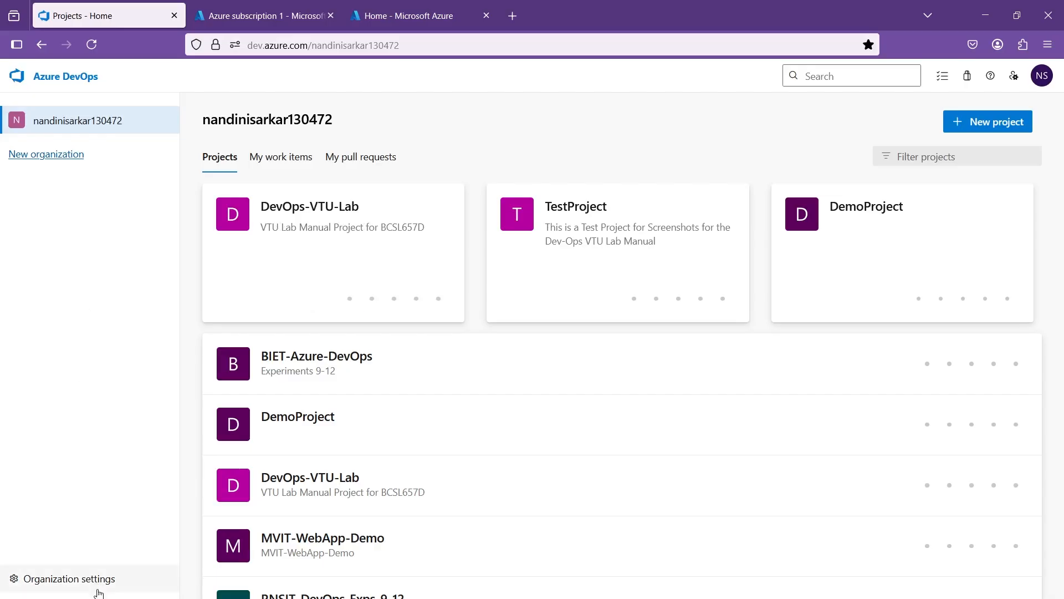
click(68, 579)
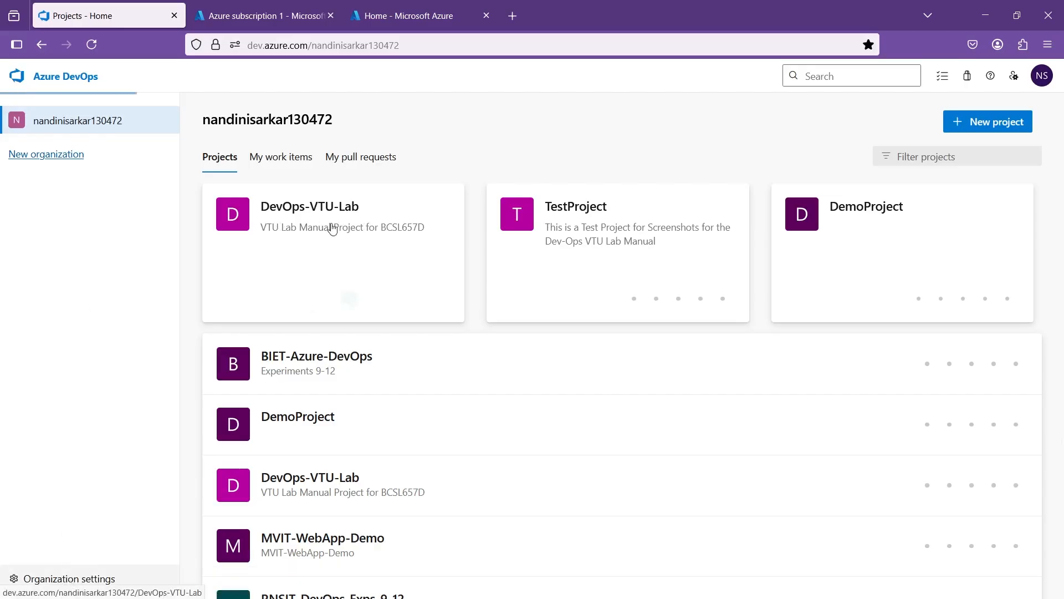
mouse_move(332, 228)
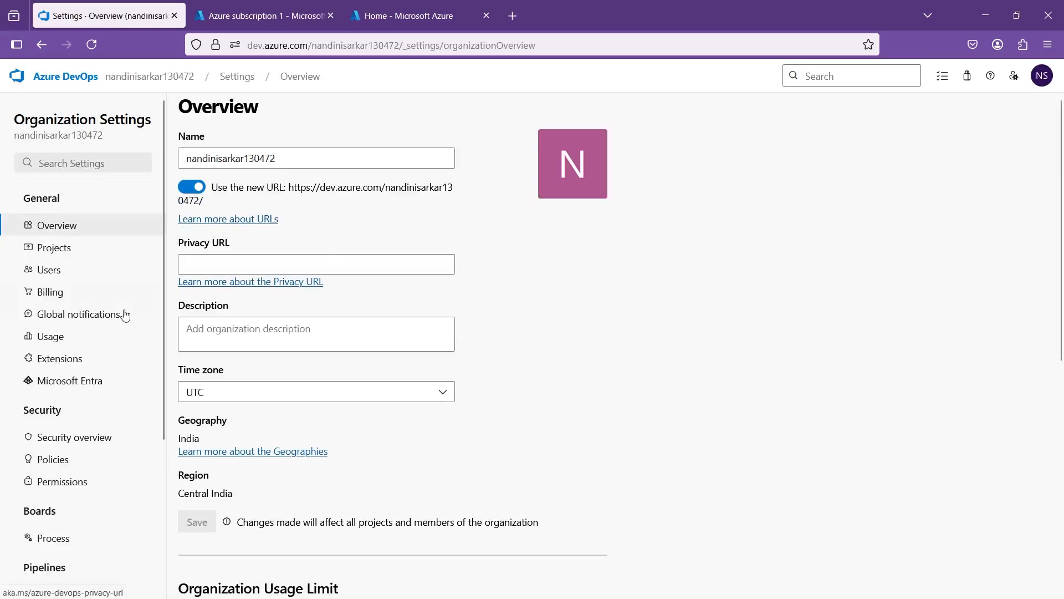
scroll(123, 315, down, 4)
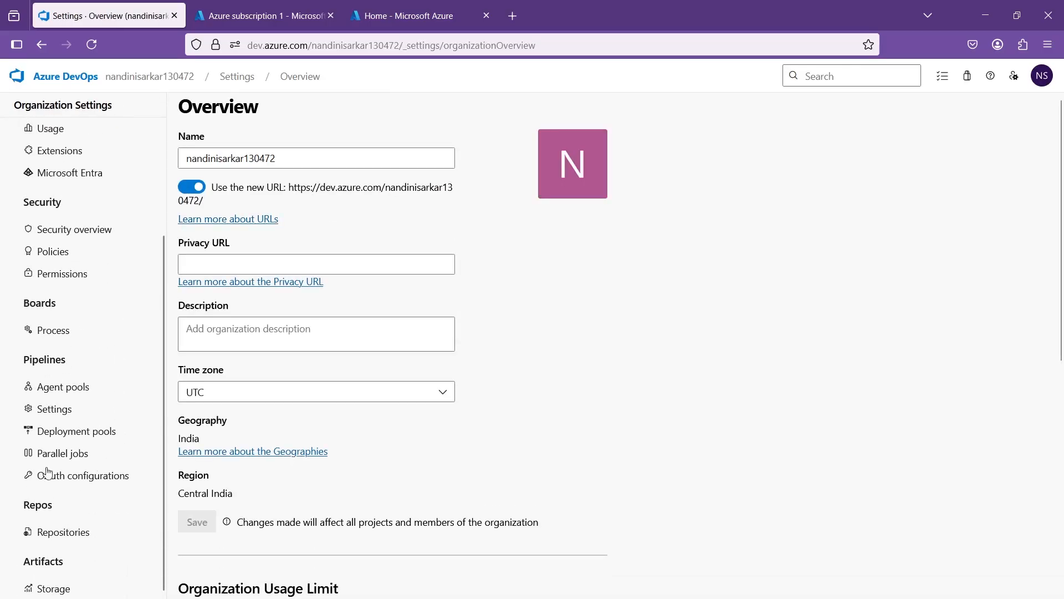
click(57, 410)
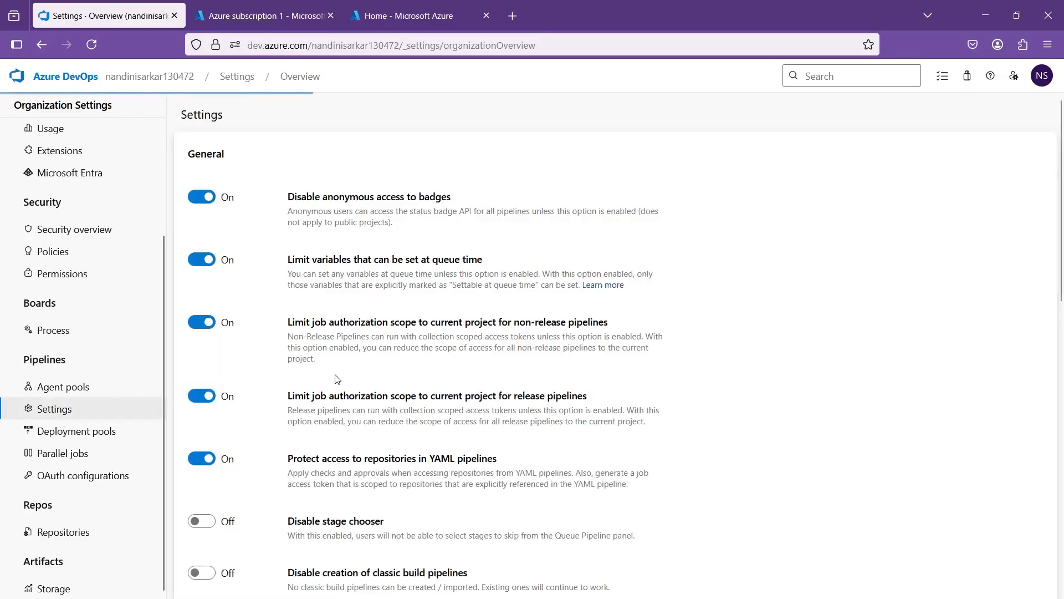
scroll(321, 354, down, 5)
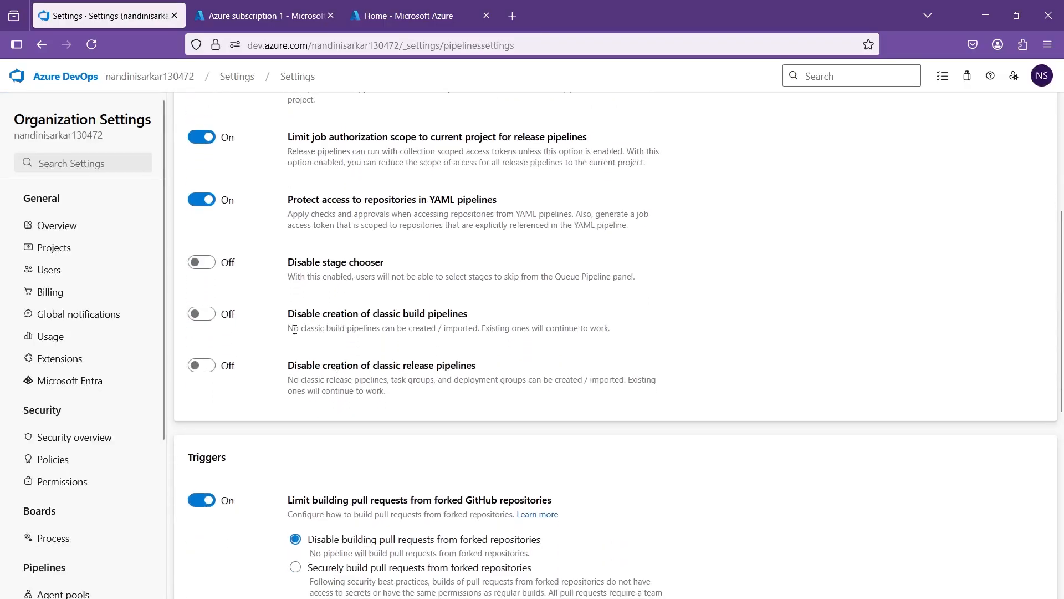
triple_click(408, 314)
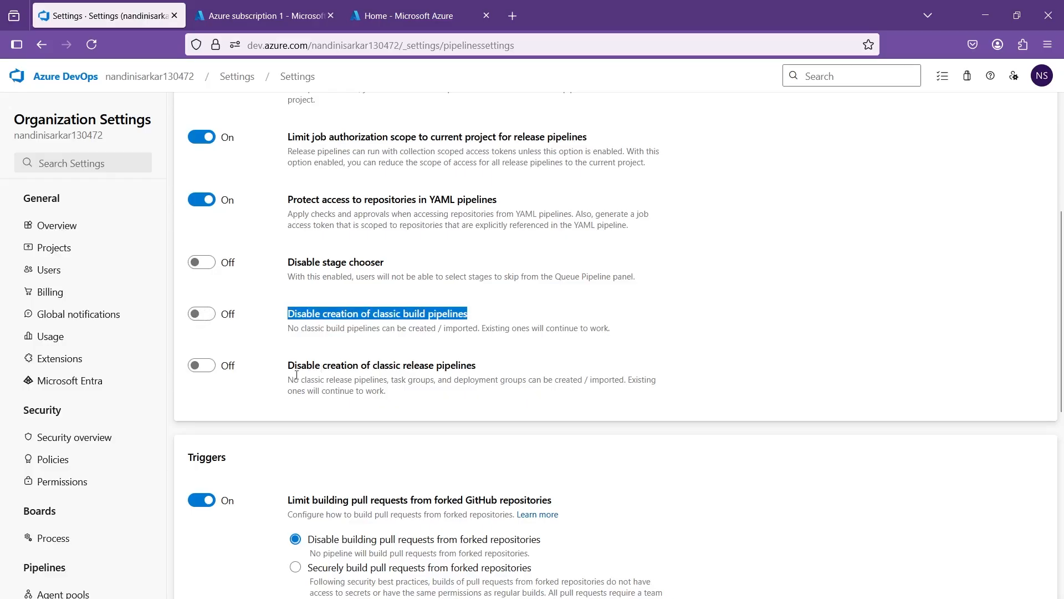
drag(289, 369, 484, 372)
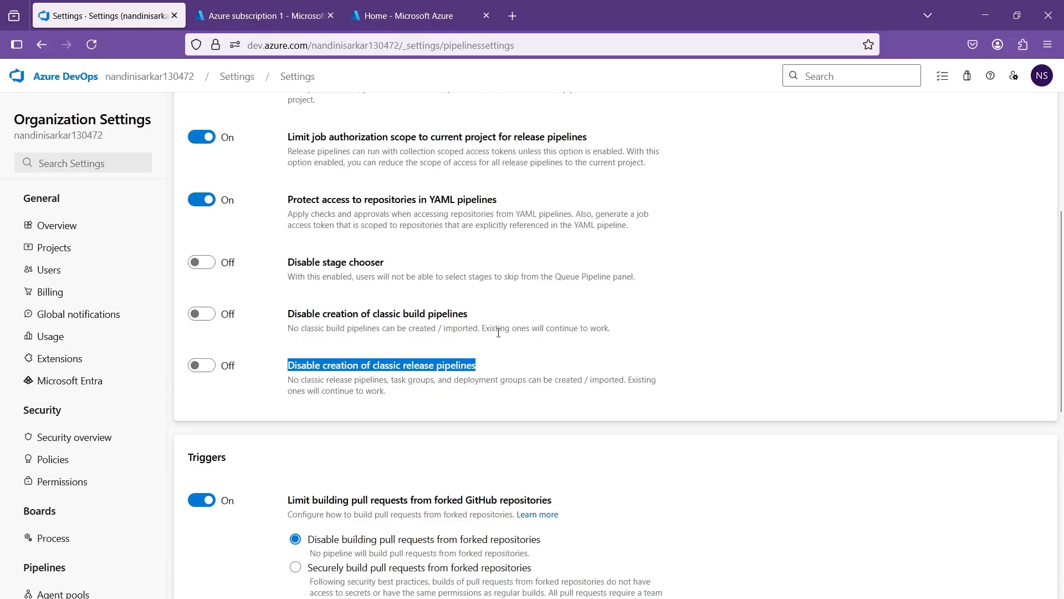
scroll(499, 333, down, 1)
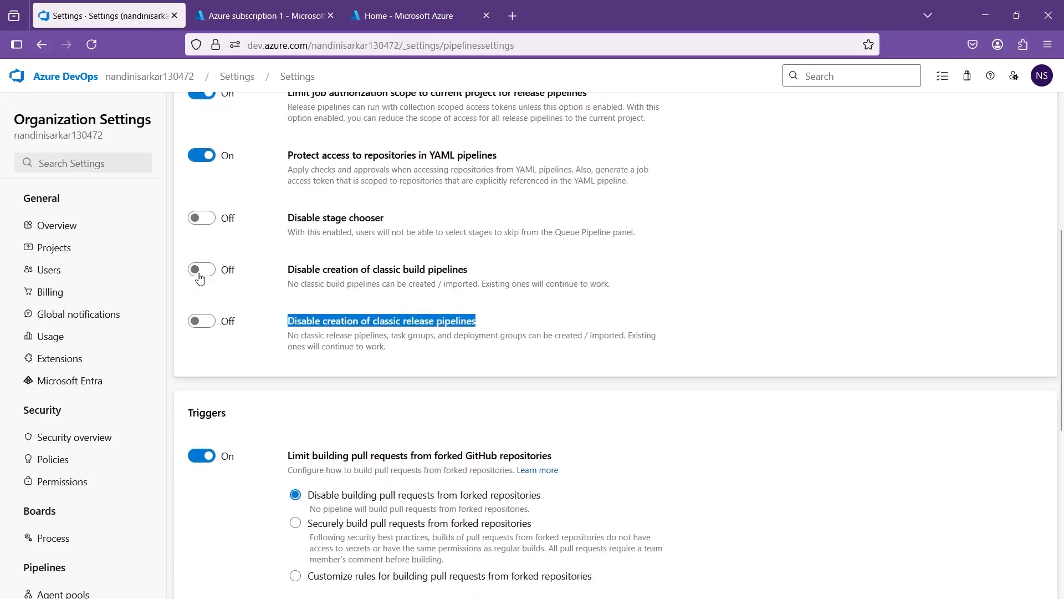
scroll(215, 255, up, 1)
click(308, 344)
scroll(309, 344, up, 1)
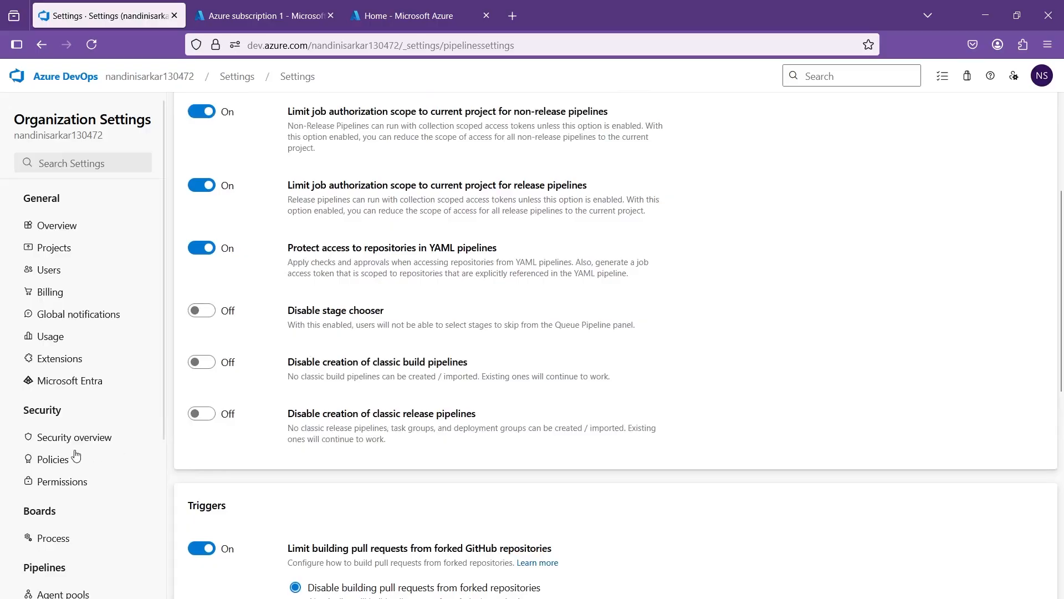
Step: Review the organization's parallel jobs allowance for Microsoft-hosted and self-hosted agents in private projects
scroll(74, 455, down, 4)
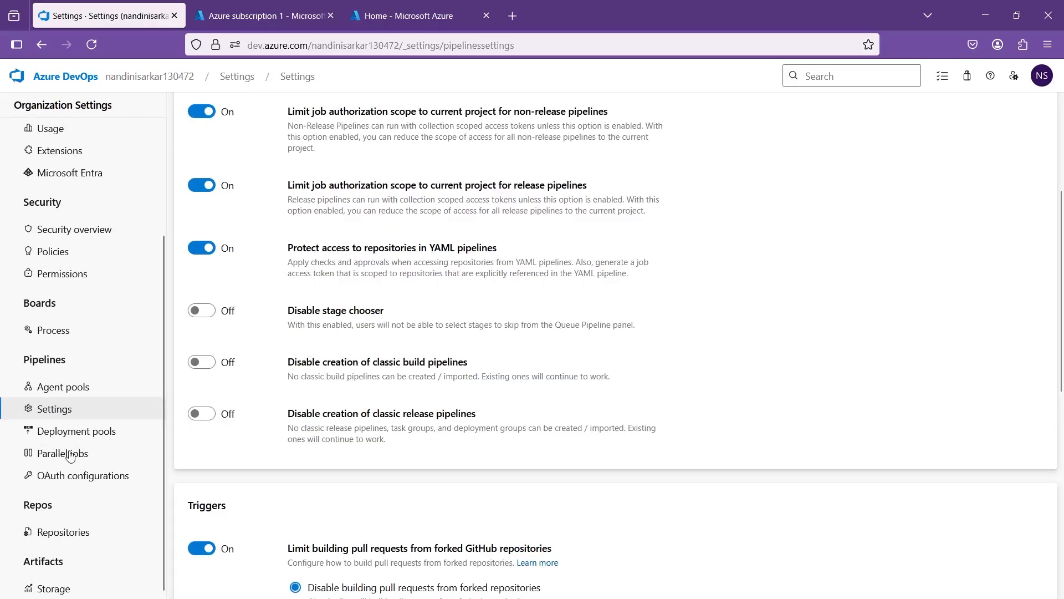
click(68, 453)
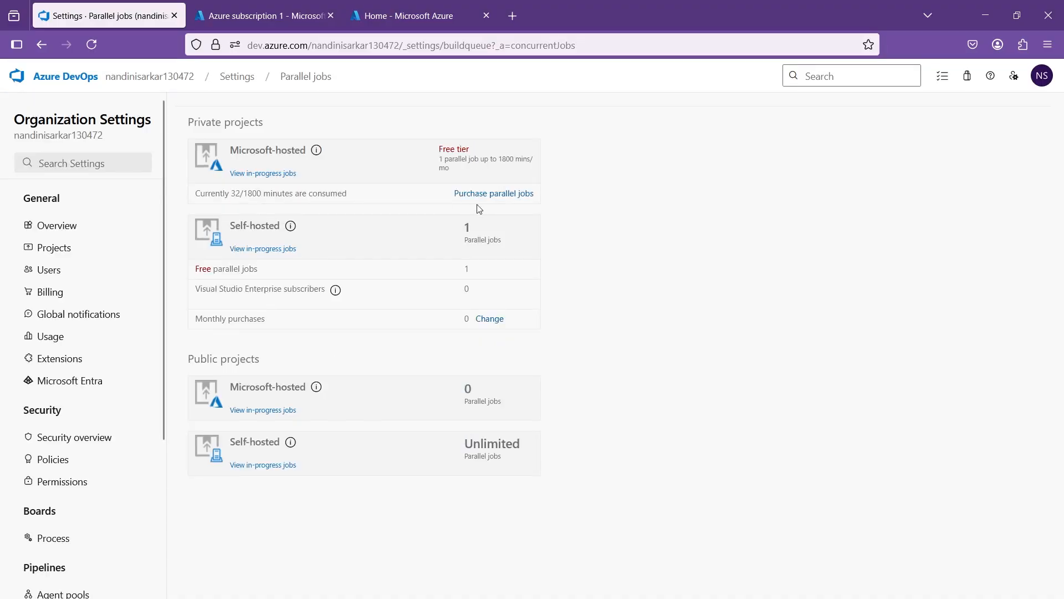
scroll(377, 193, up, 3)
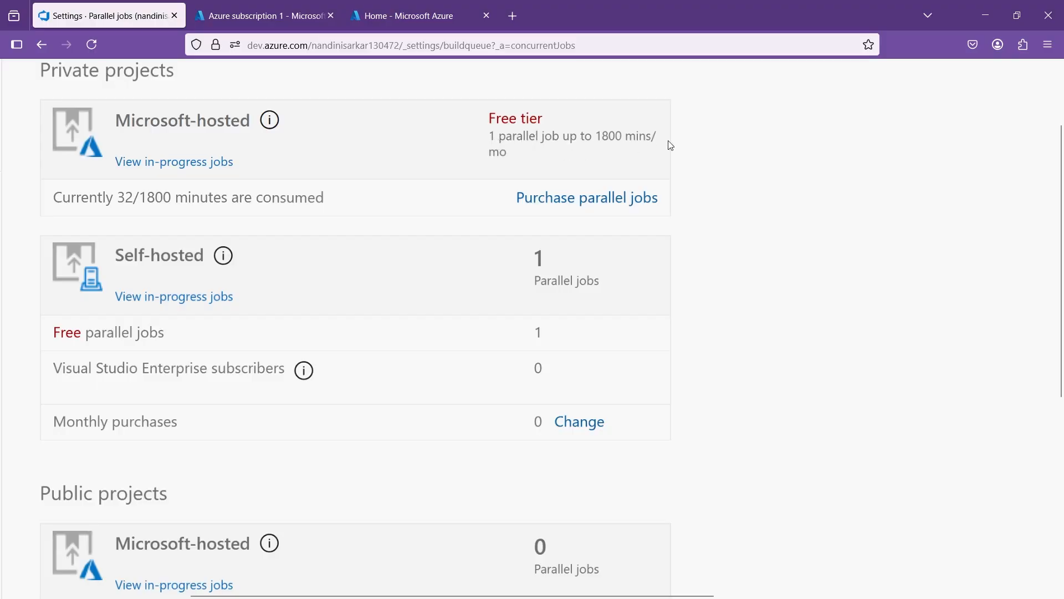
scroll(196, 230, down, 5)
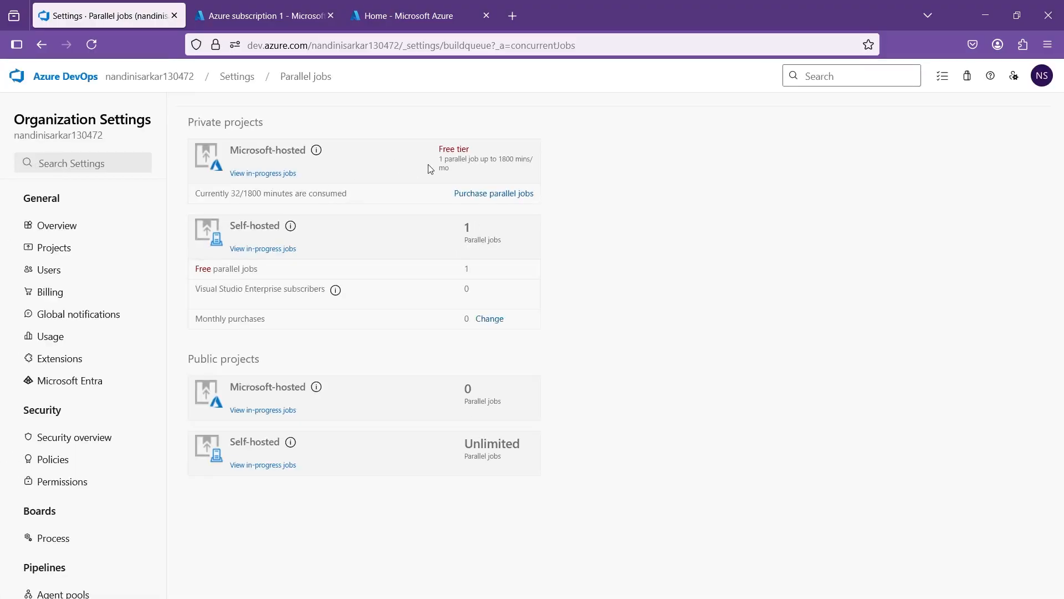
scroll(431, 169, up, 1)
scroll(428, 165, up, 2)
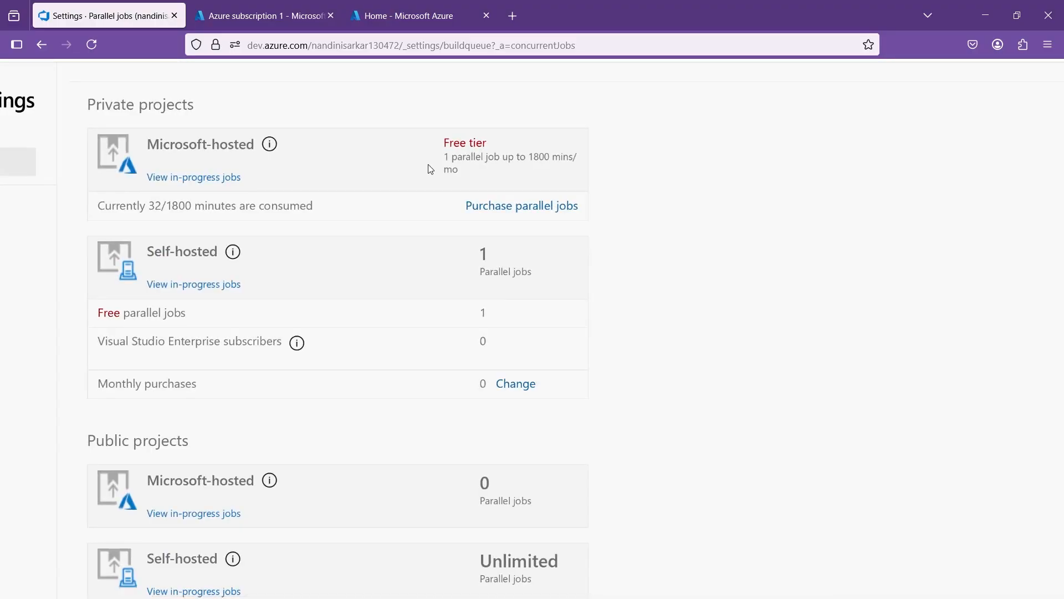
scroll(428, 165, down, 2)
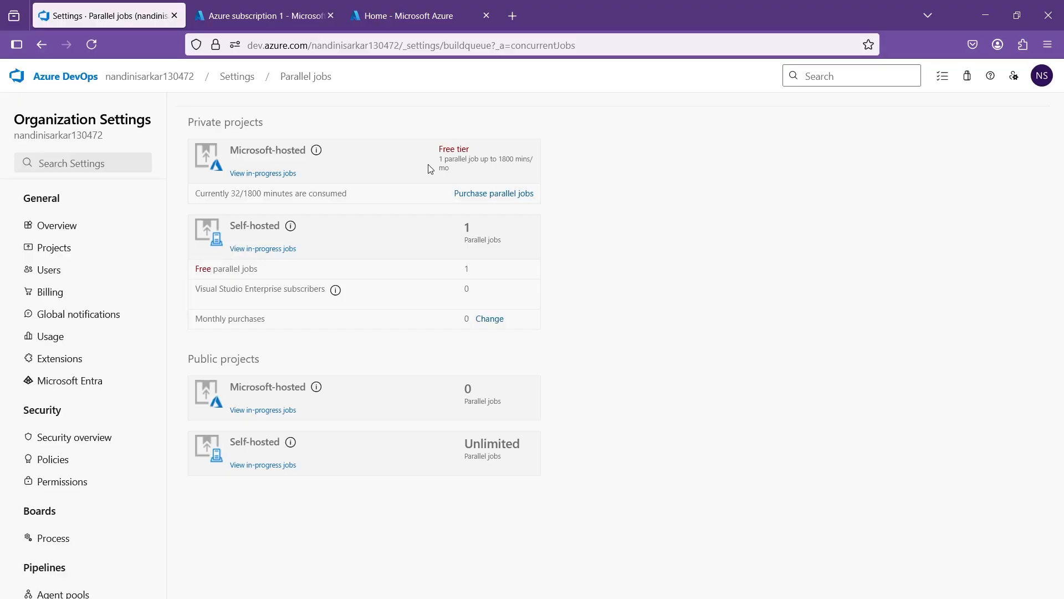
Step: Return to the organization's project list and open the DevOps-VTU-Lab project summary
click(167, 86)
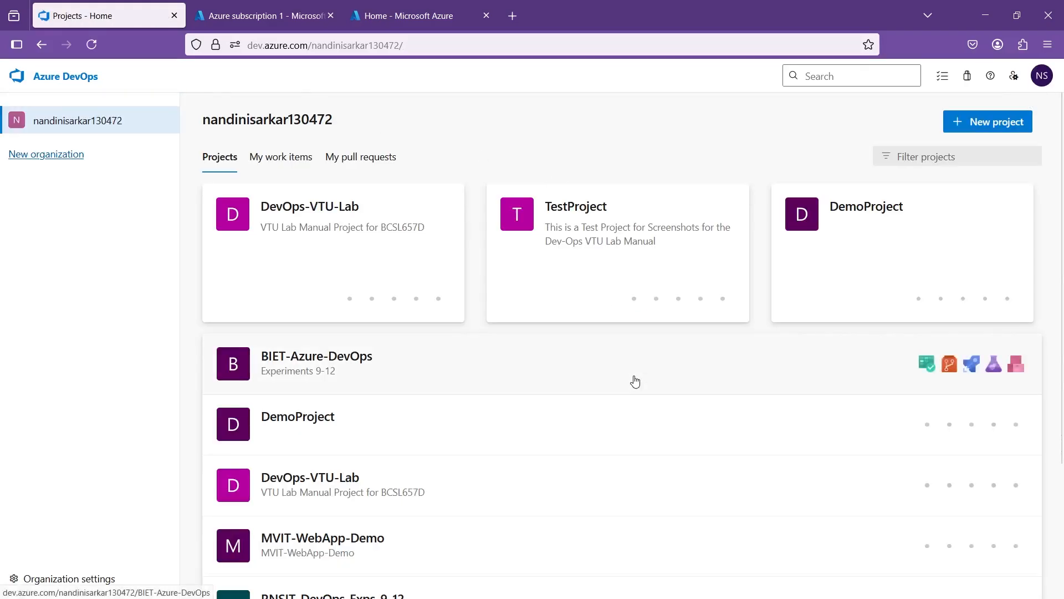
click(345, 261)
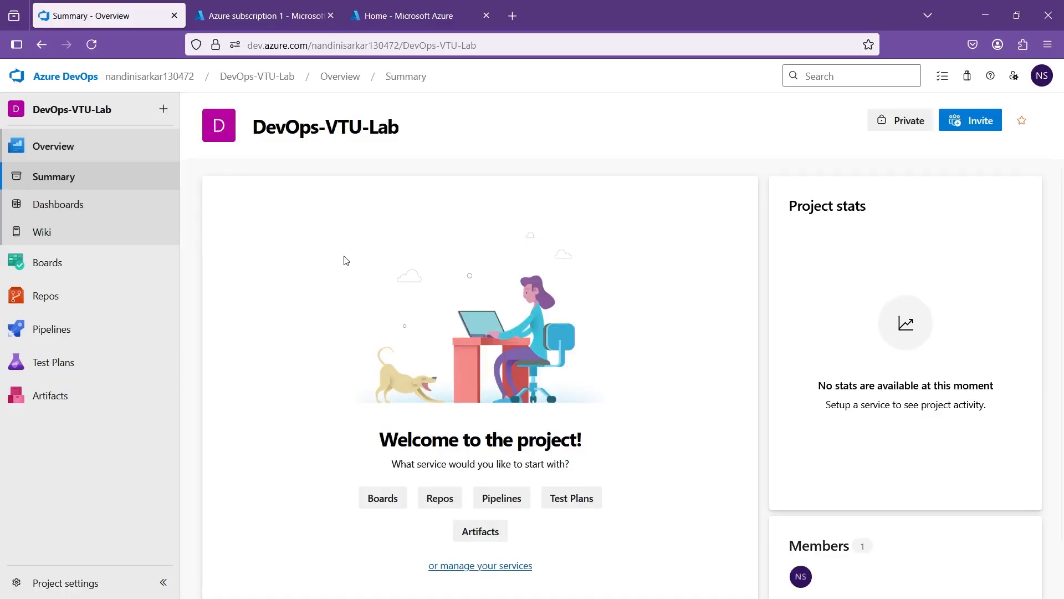
scroll(499, 271, down, 1)
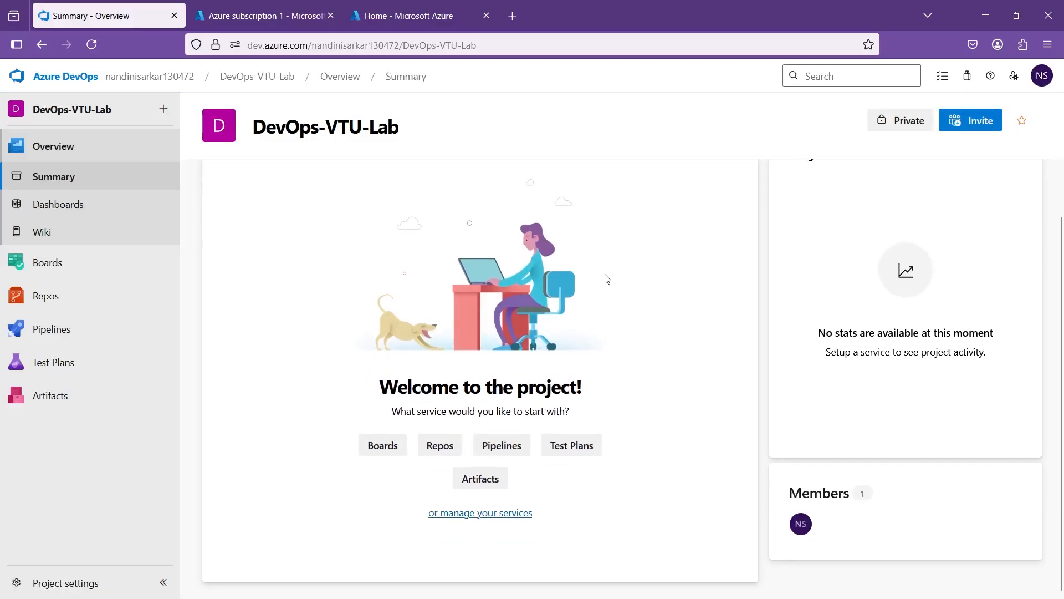
scroll(607, 279, up, 2)
scroll(608, 279, down, 1)
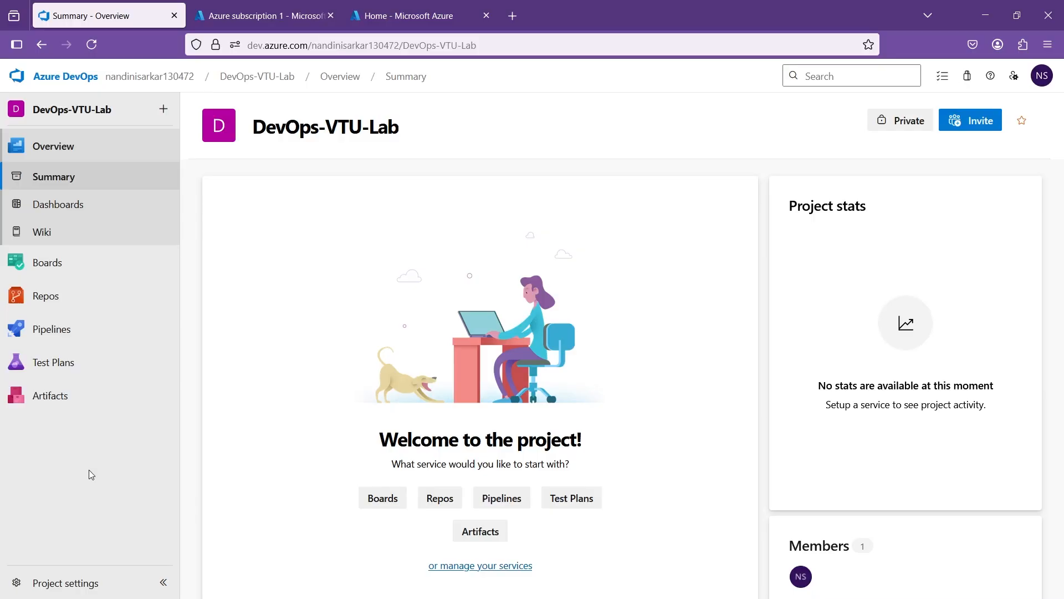
Step: Start creating the first pipeline in the DevOps-VTU-Lab project
click(58, 331)
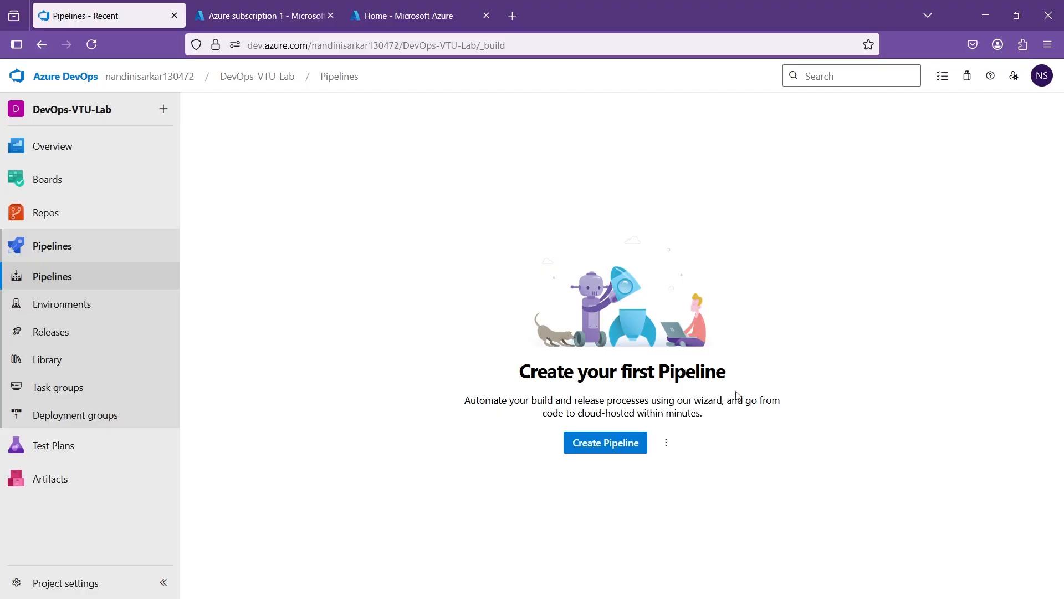
triple_click(629, 374)
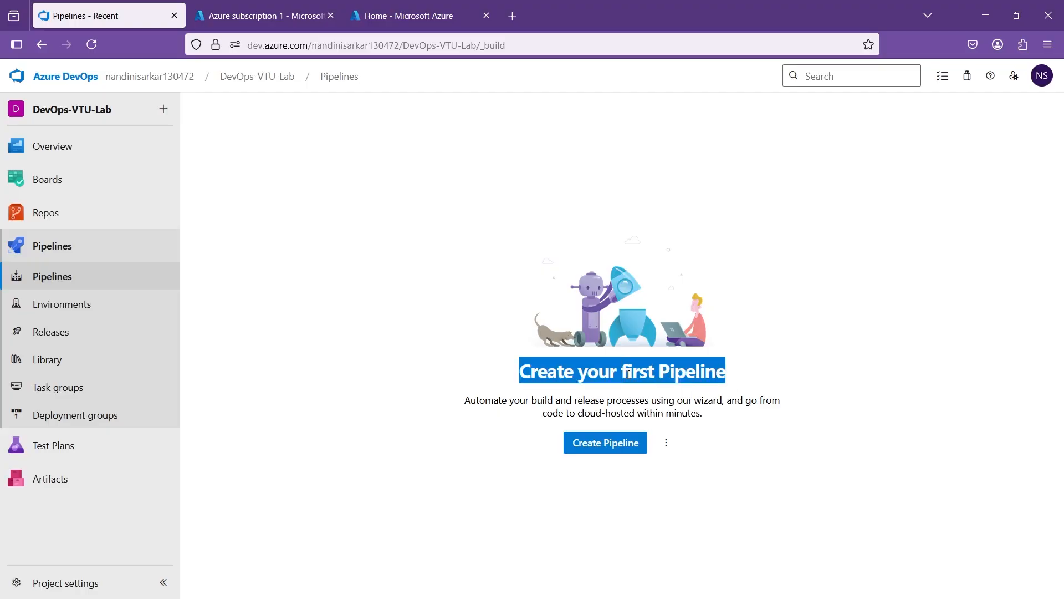
click(706, 528)
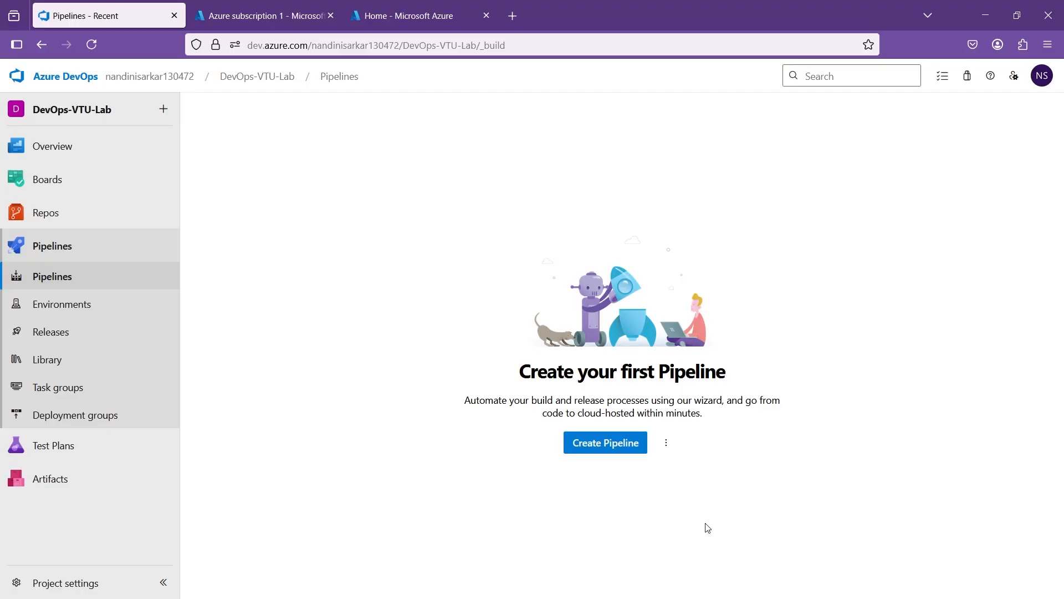
click(612, 449)
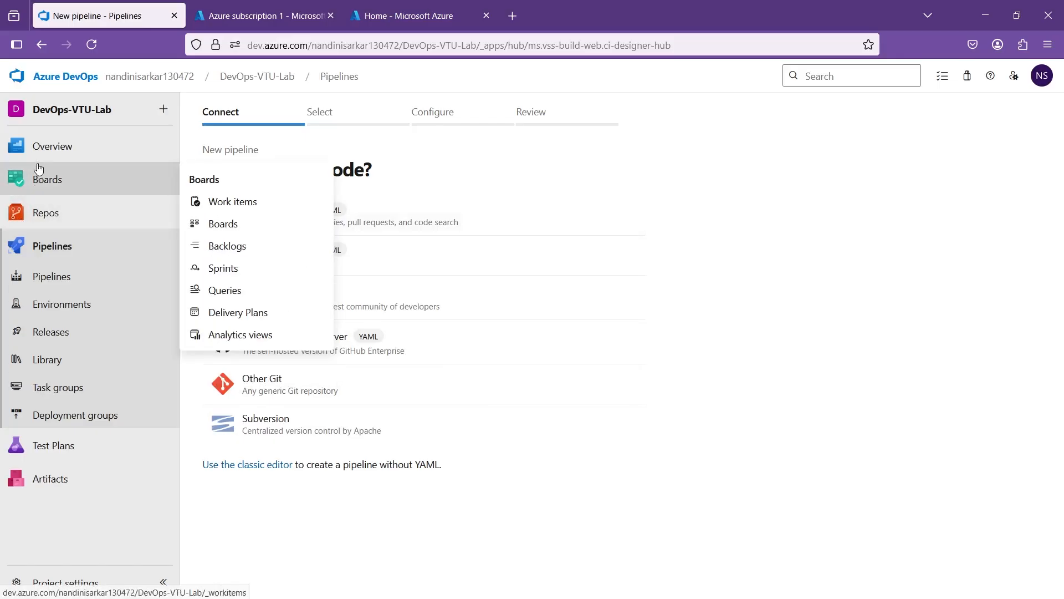
Step: Choose GitHub (YAML) as the code location for the new pipeline and look through the available repositories
mouse_move(40, 222)
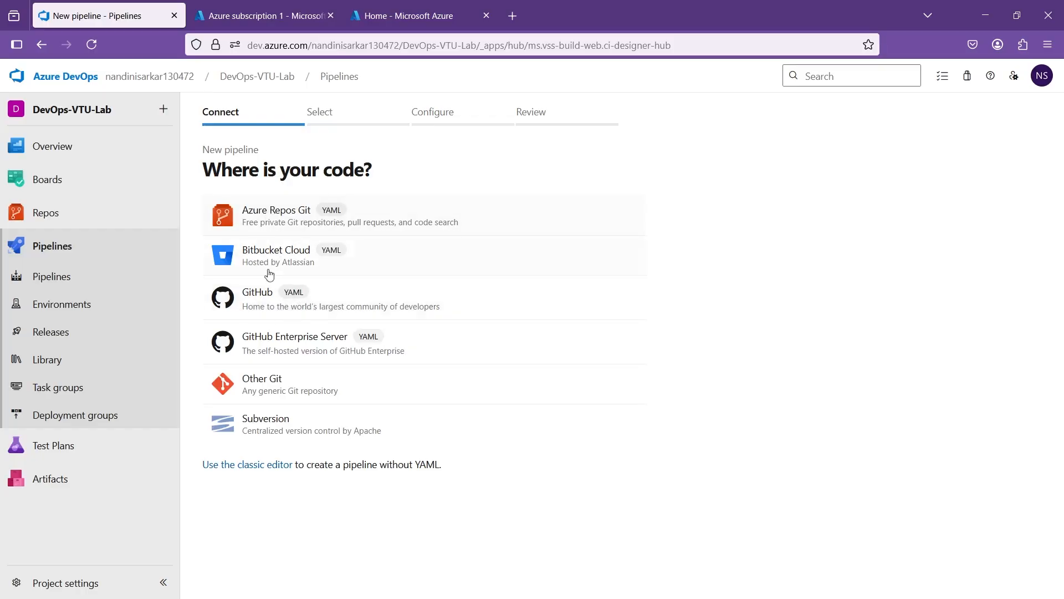
click(340, 306)
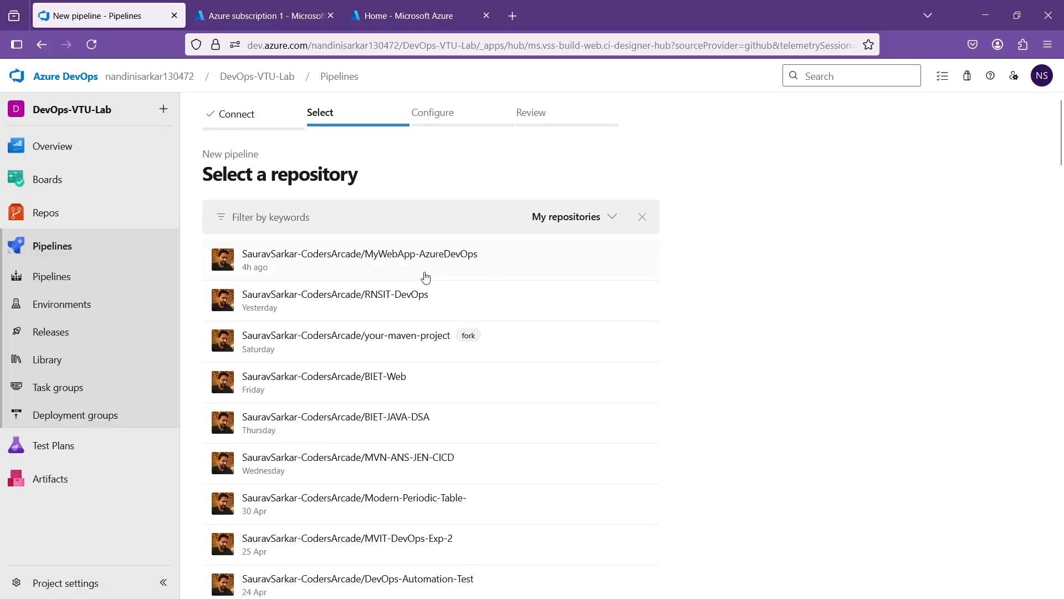
scroll(416, 418, down, 20)
scroll(413, 415, down, 20)
scroll(414, 415, up, 12)
scroll(414, 415, up, 20)
scroll(357, 279, up, 5)
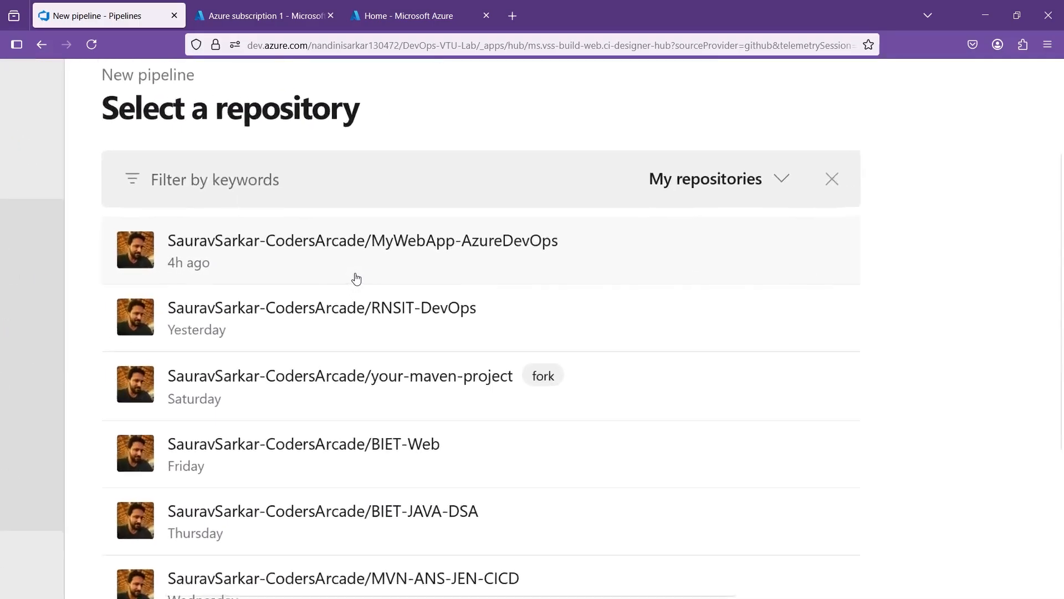
scroll(357, 279, up, 2)
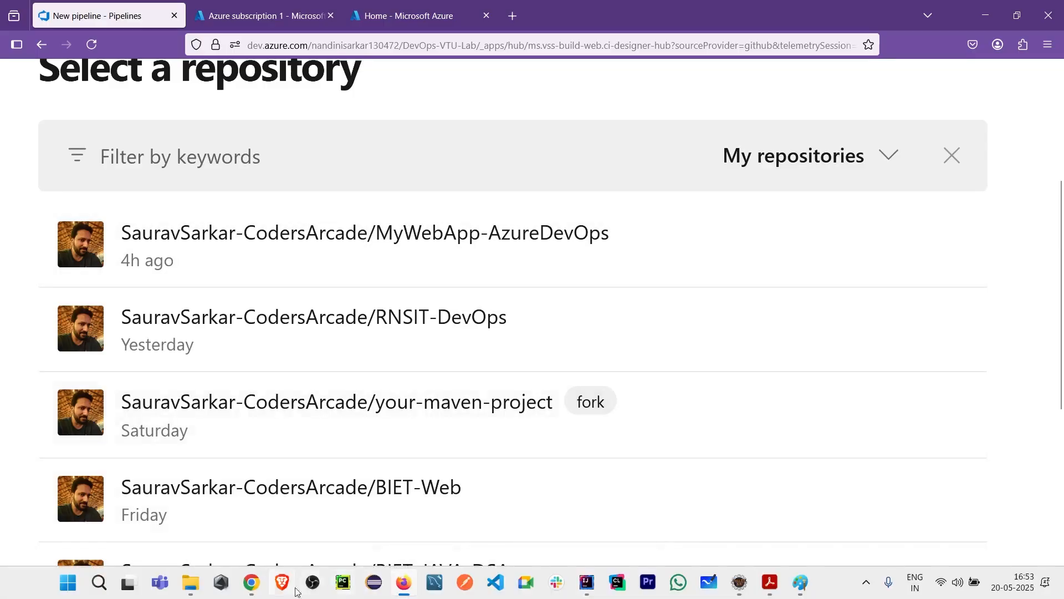
Step: Check the repository name in Chrome, select MyWebApp-AzureDevOps for the pipeline in Firefox, and dismiss the first warning on the YAML review page
click(252, 582)
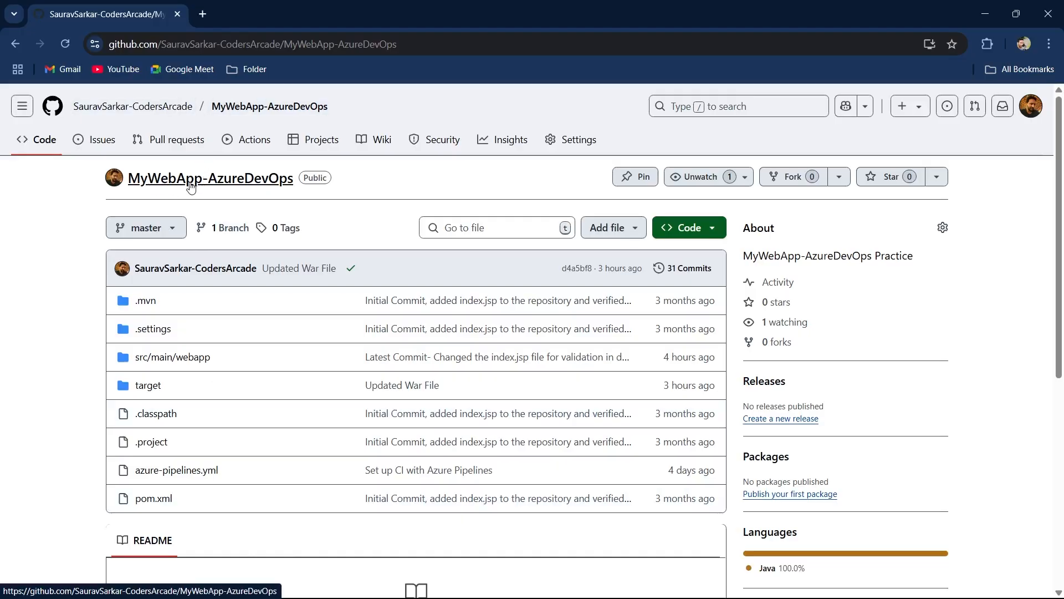
key(alt+Tab)
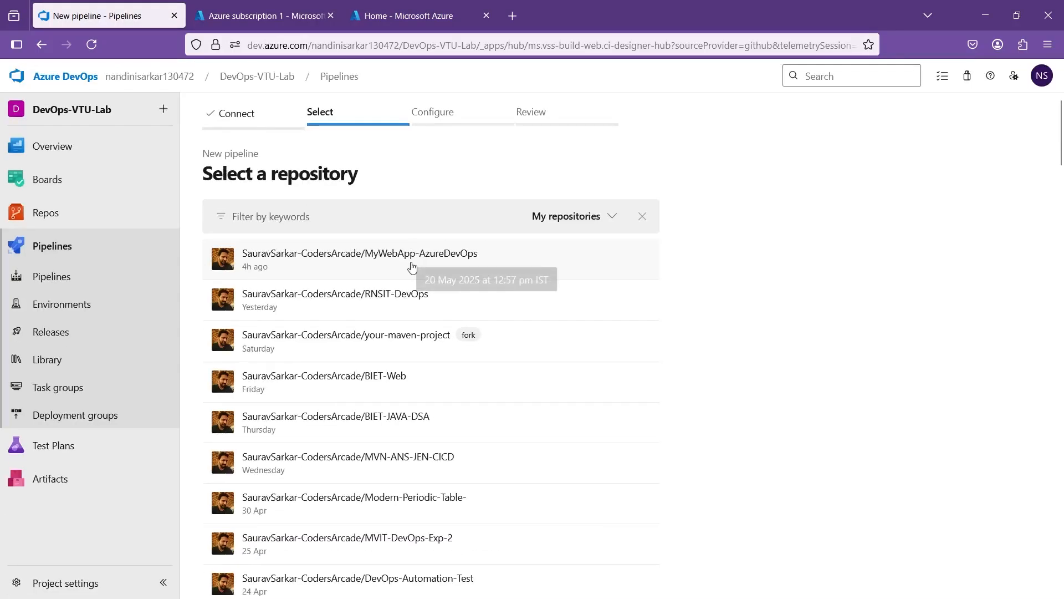
click(413, 267)
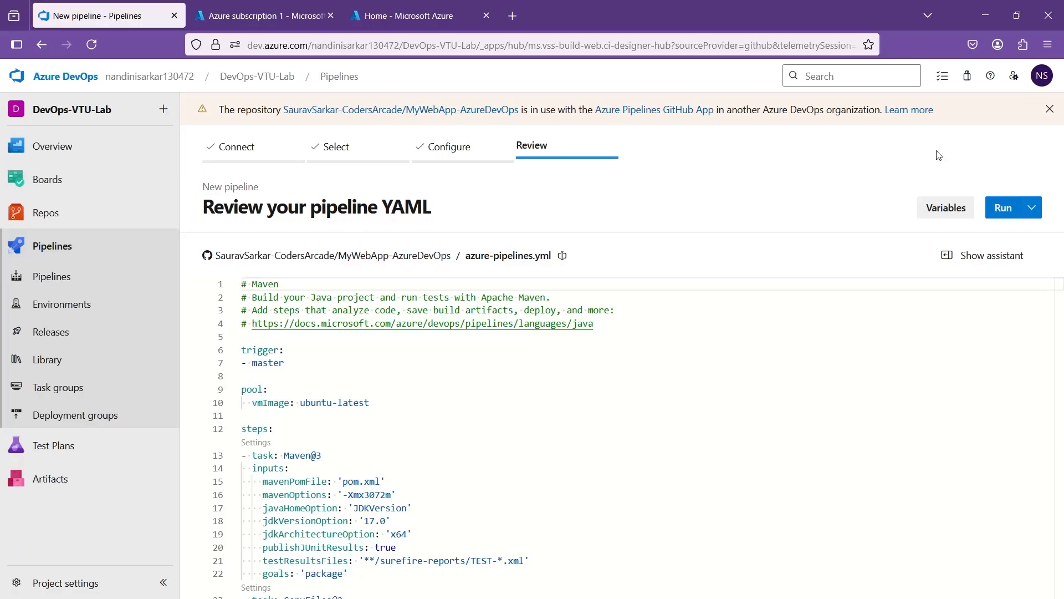
click(1051, 110)
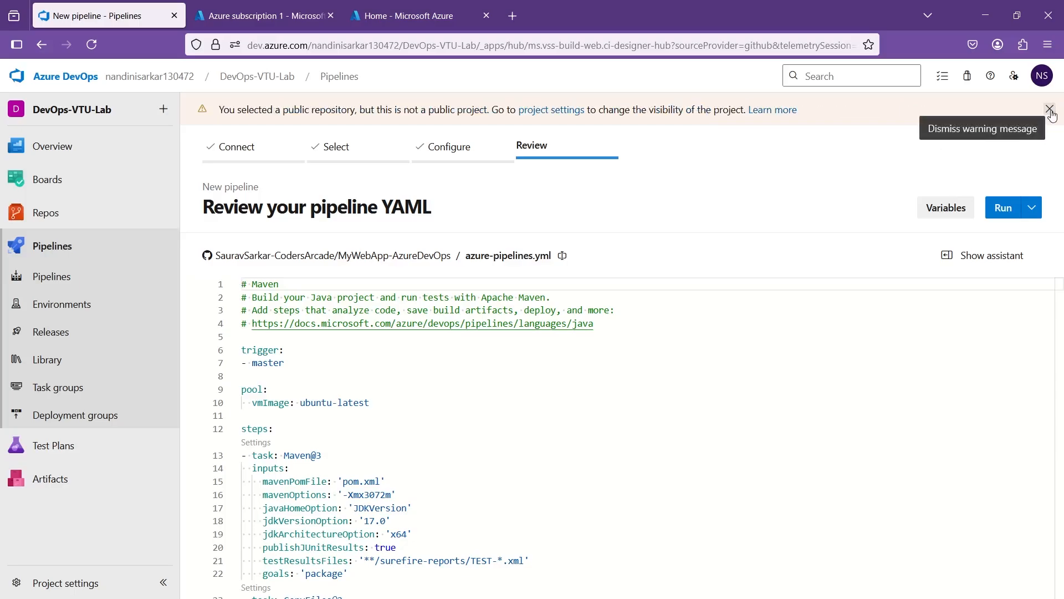
Step: Dismiss the public-repository warning and look through the Maven YAML in azure-pipelines.yml, including the master trigger
click(1050, 109)
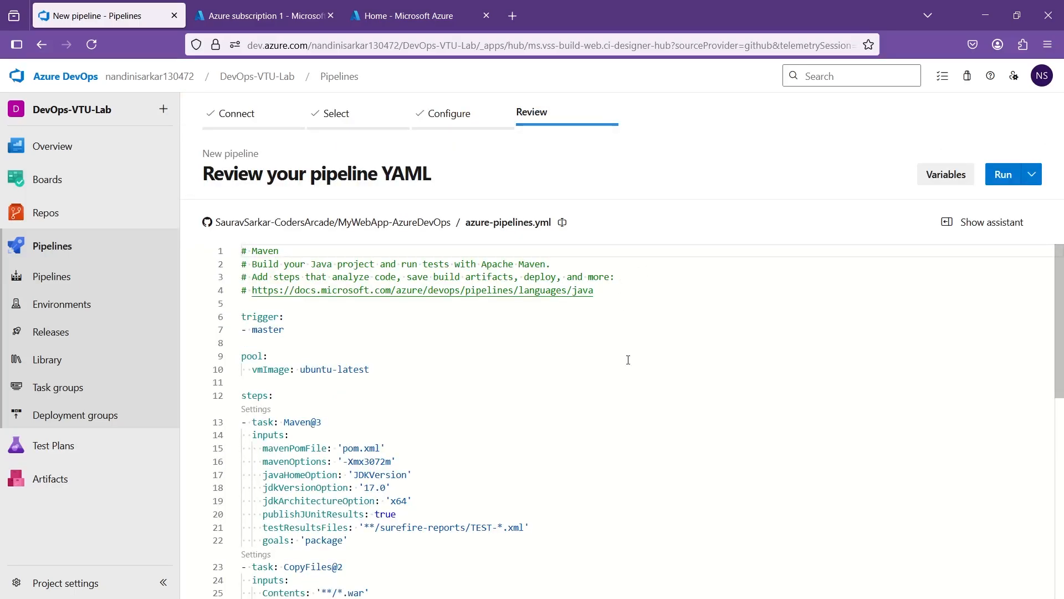
scroll(628, 360, down, 1)
scroll(629, 360, up, 1)
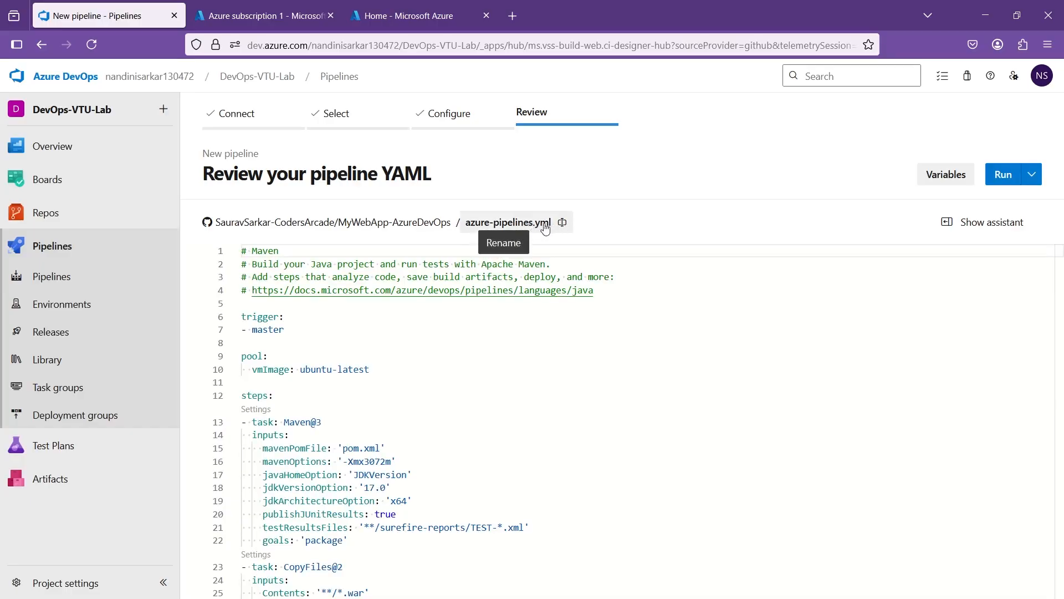
scroll(558, 379, down, 5)
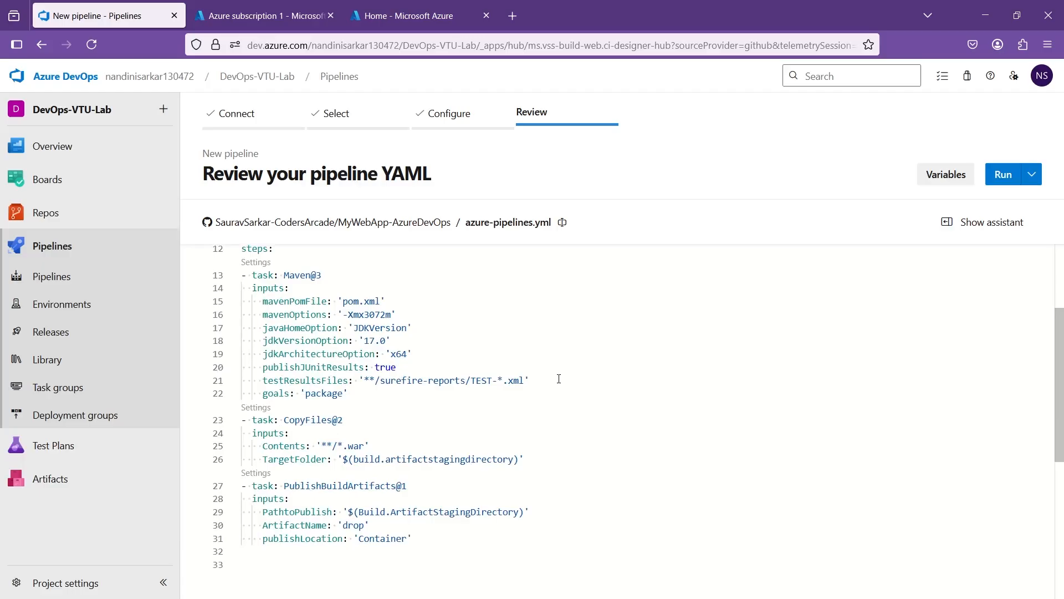
scroll(482, 330, up, 5)
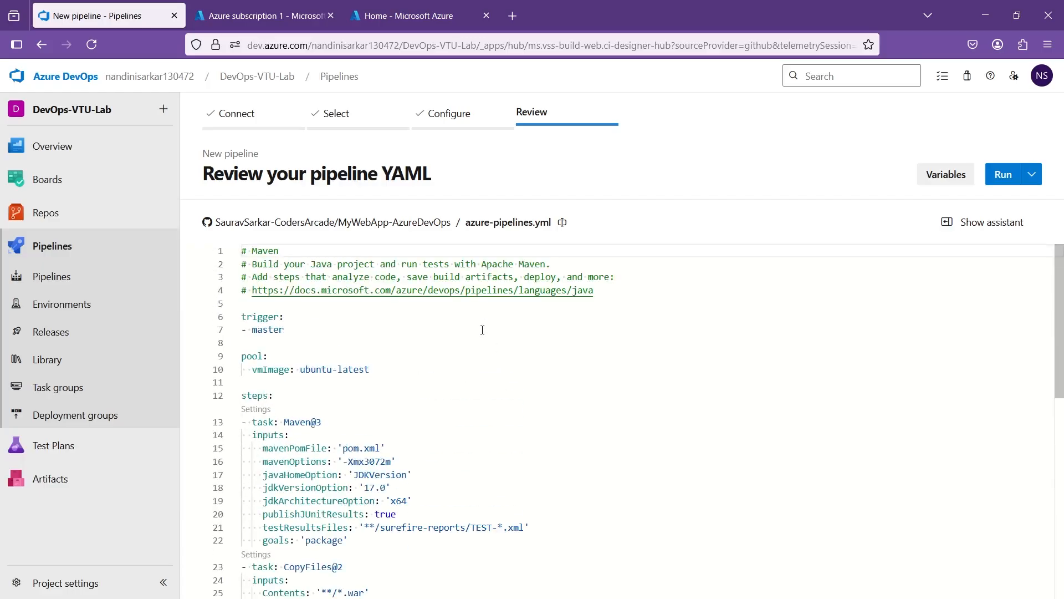
scroll(506, 368, down, 8)
scroll(507, 368, down, 1)
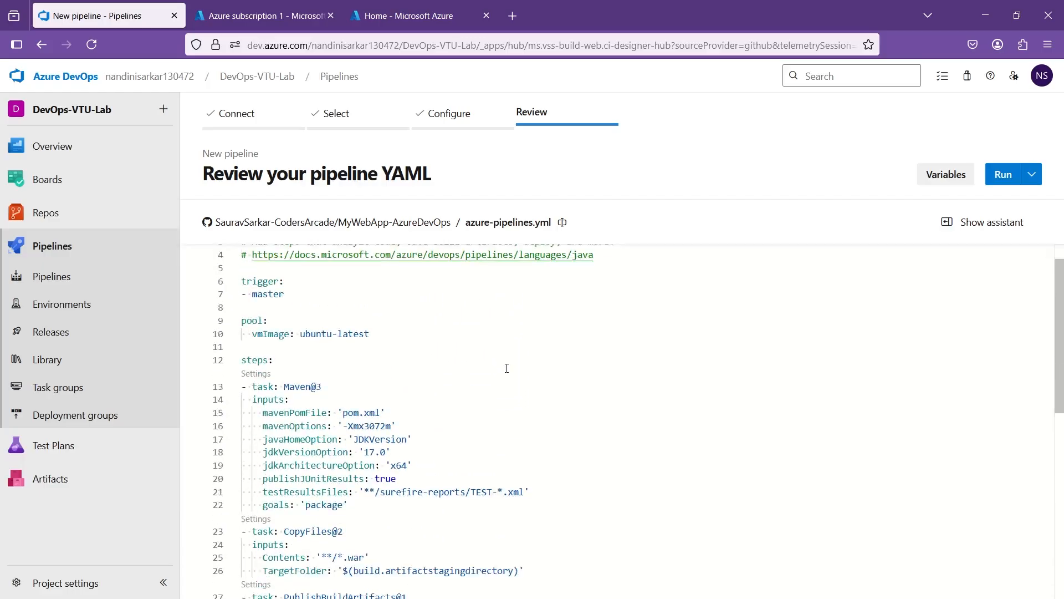
scroll(507, 368, up, 1)
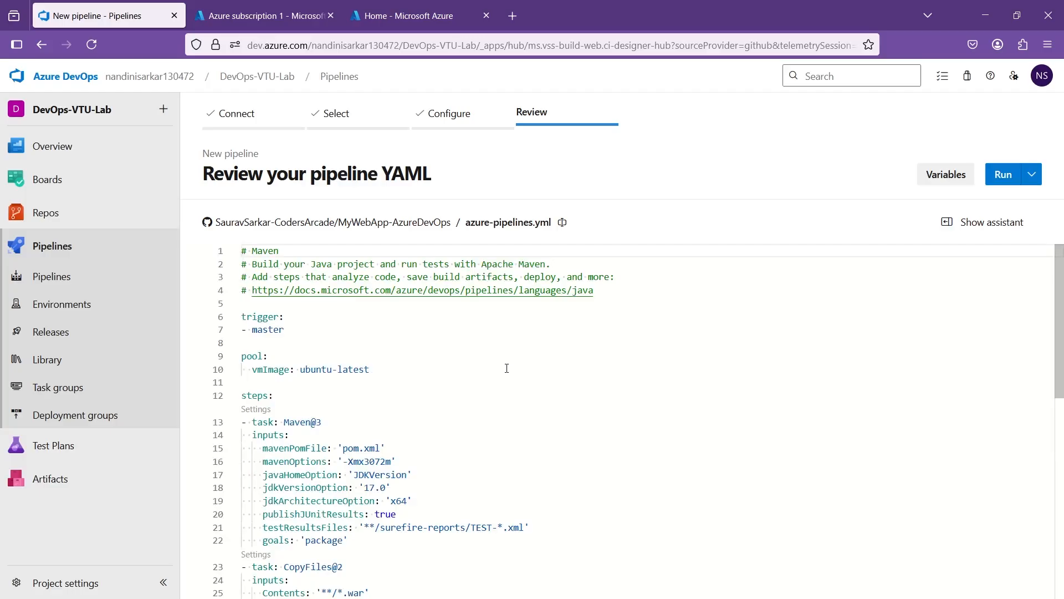
click(286, 329)
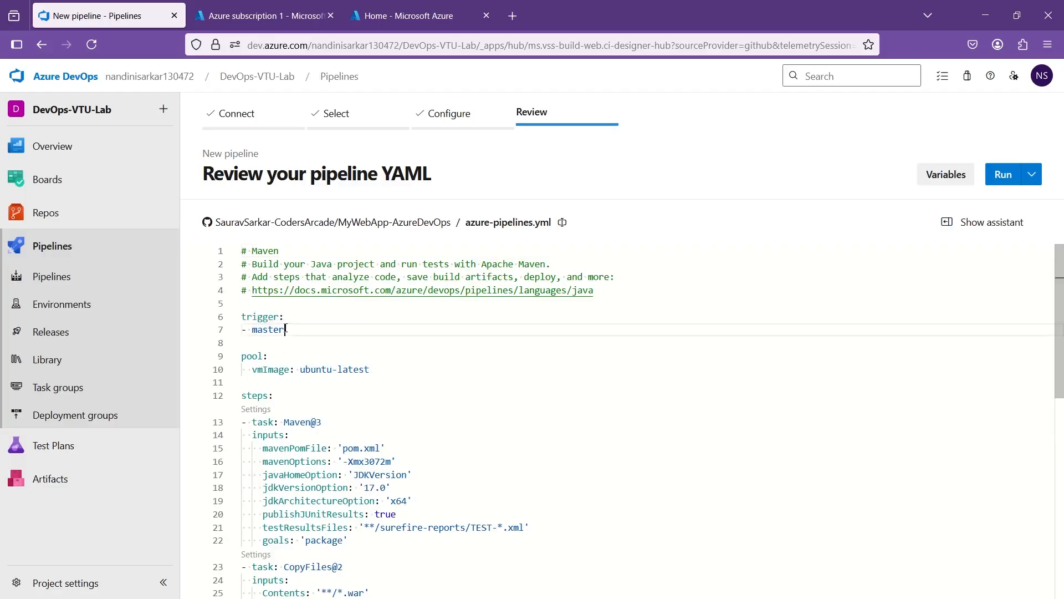
key(shift+Up)
key(shift+Home)
click(288, 331)
Step: Switch to the Paint notes and highlight the ubuntu-image, latest and Cloud - Azure parts of the last line
click(802, 583)
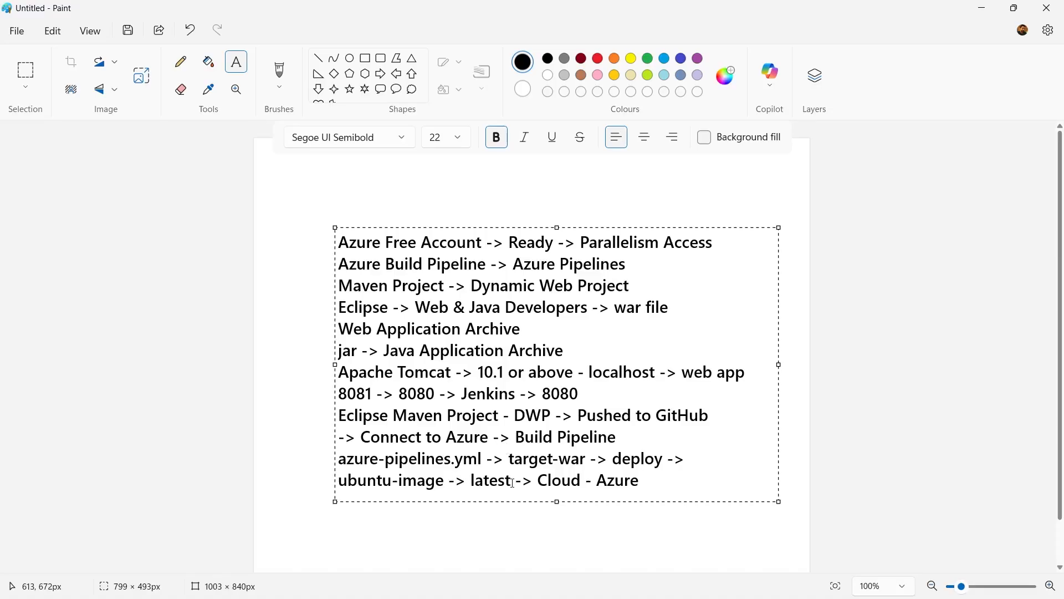
drag(514, 483, 330, 482)
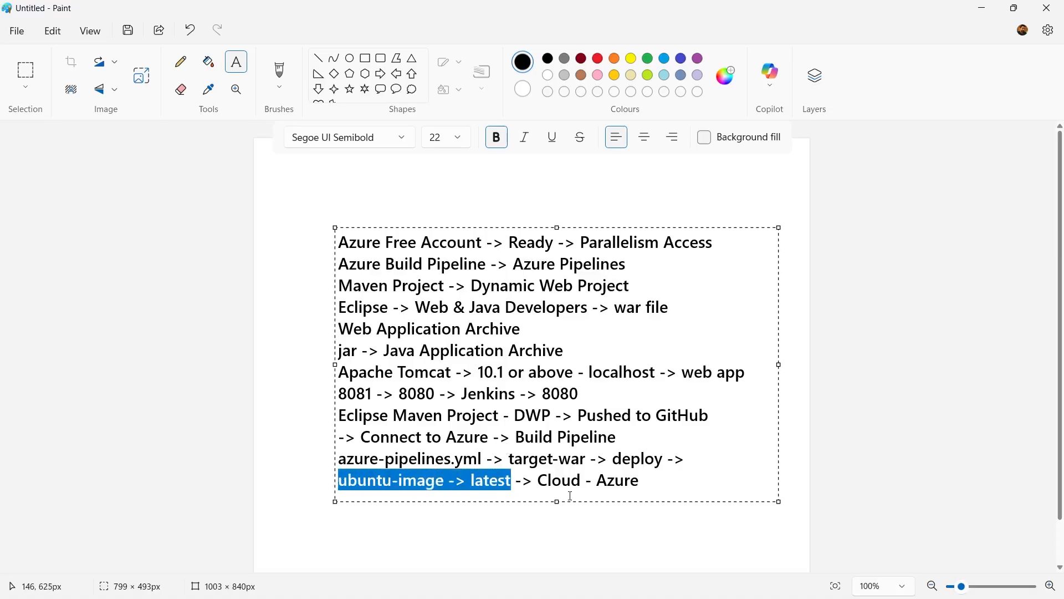
drag(643, 481, 523, 480)
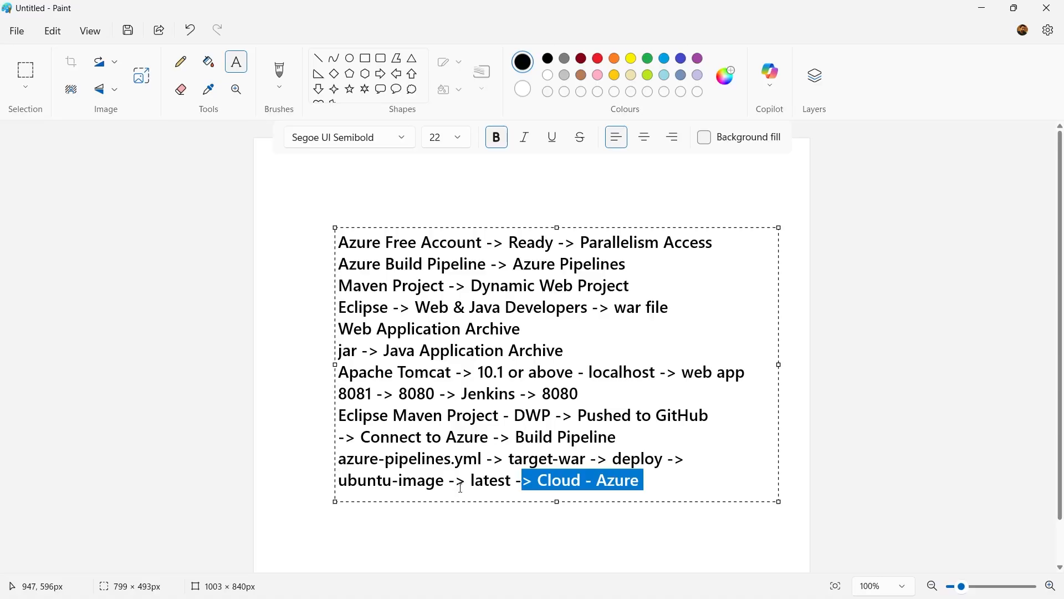
drag(448, 483, 341, 483)
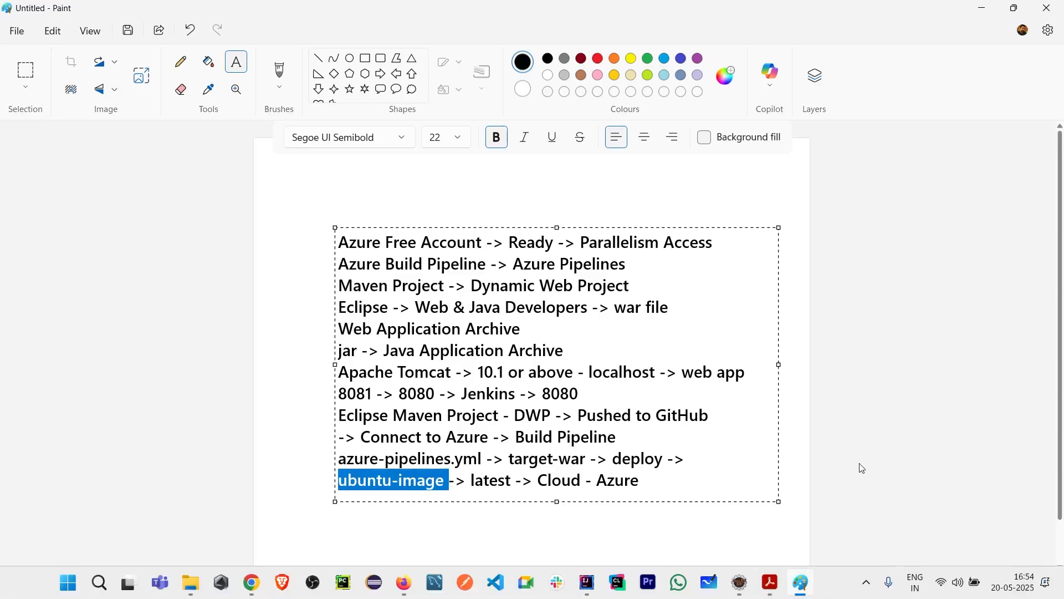
Step: Return to Firefox, enlarge the YAML editor text, and examine the trigger and the vmImage setting of the pool
click(409, 590)
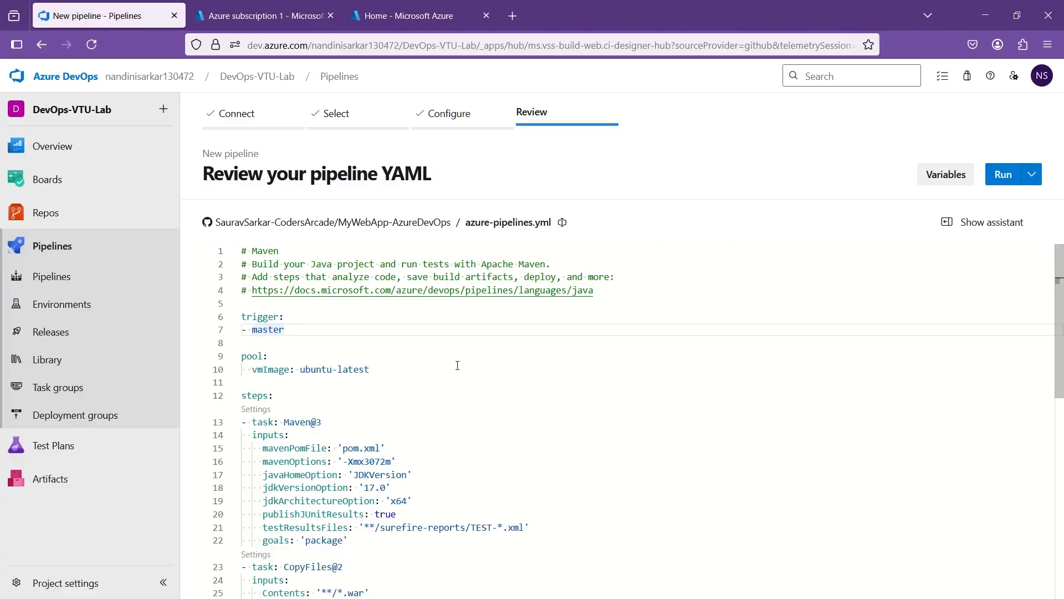
scroll(457, 365, down, 2)
scroll(325, 327, up, 2)
scroll(325, 327, up, 10)
scroll(326, 327, down, 10)
scroll(325, 327, up, 8)
scroll(446, 426, down, 2)
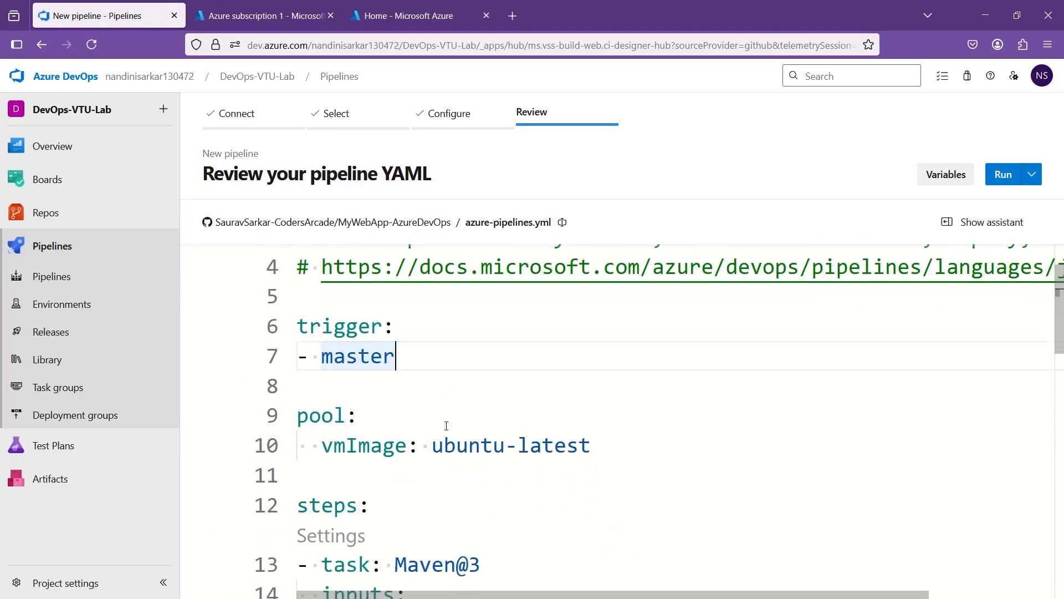
scroll(444, 427, down, 1)
mouse_move(348, 421)
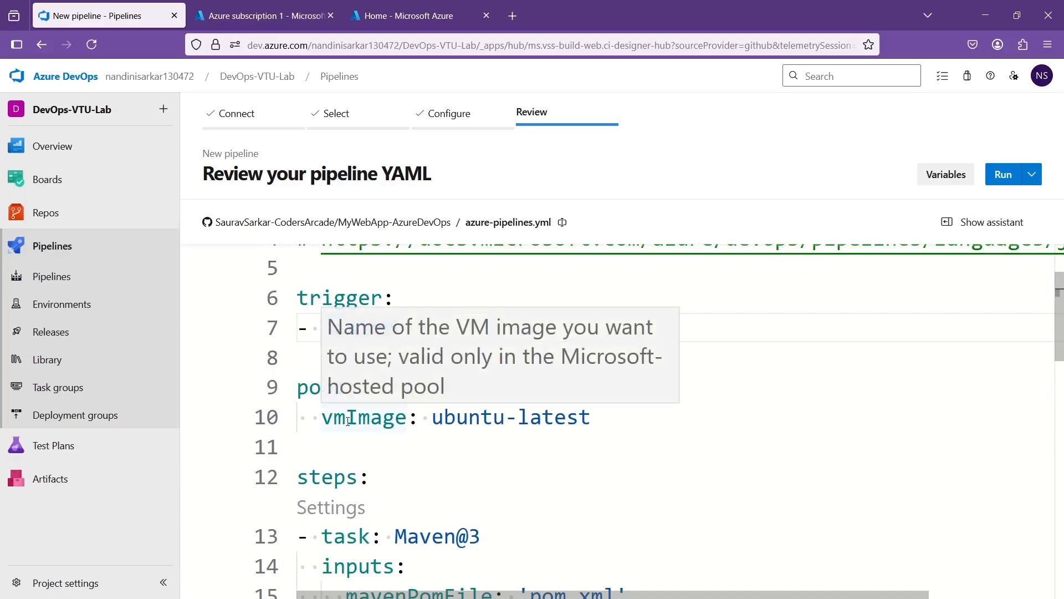
scroll(603, 411, down, 2)
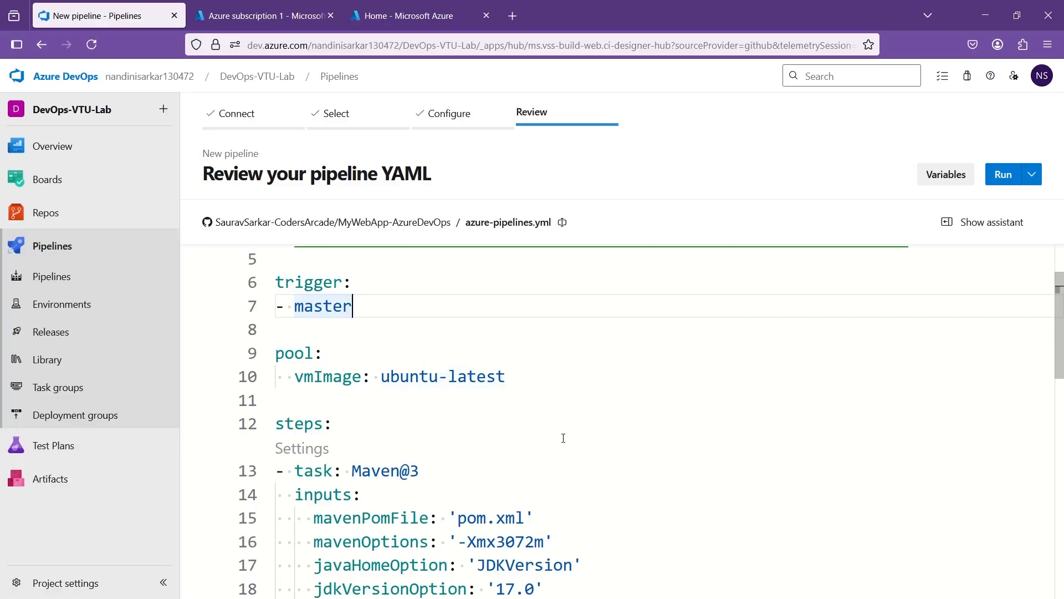
Step: Examine the inputs of the Maven@3 task, from mavenPomFile to goals
scroll(563, 435, down, 5)
scroll(422, 357, down, 1)
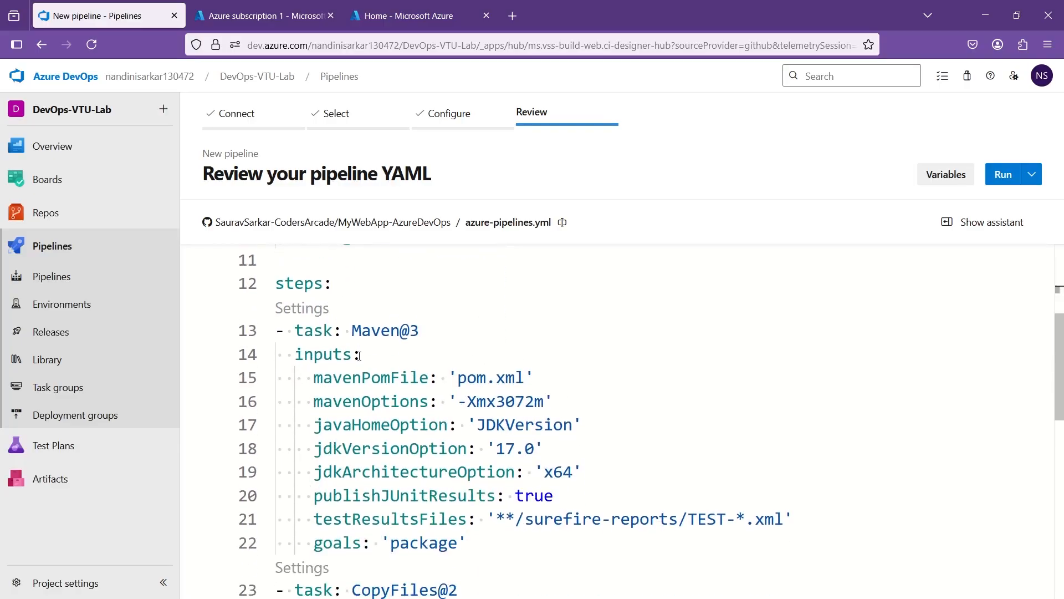
mouse_move(421, 332)
scroll(567, 395, down, 2)
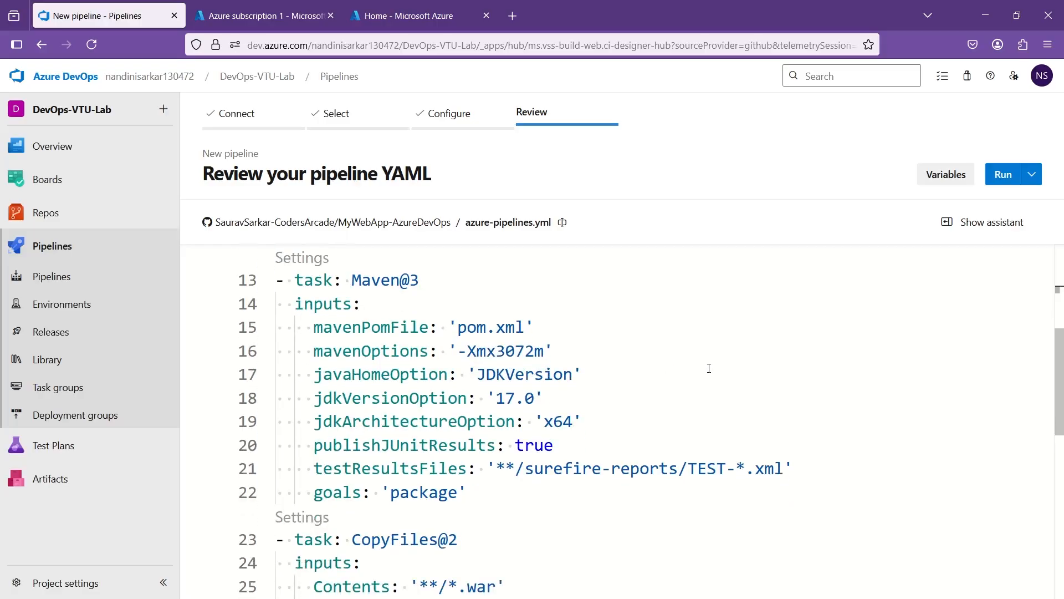
scroll(611, 402, down, 1)
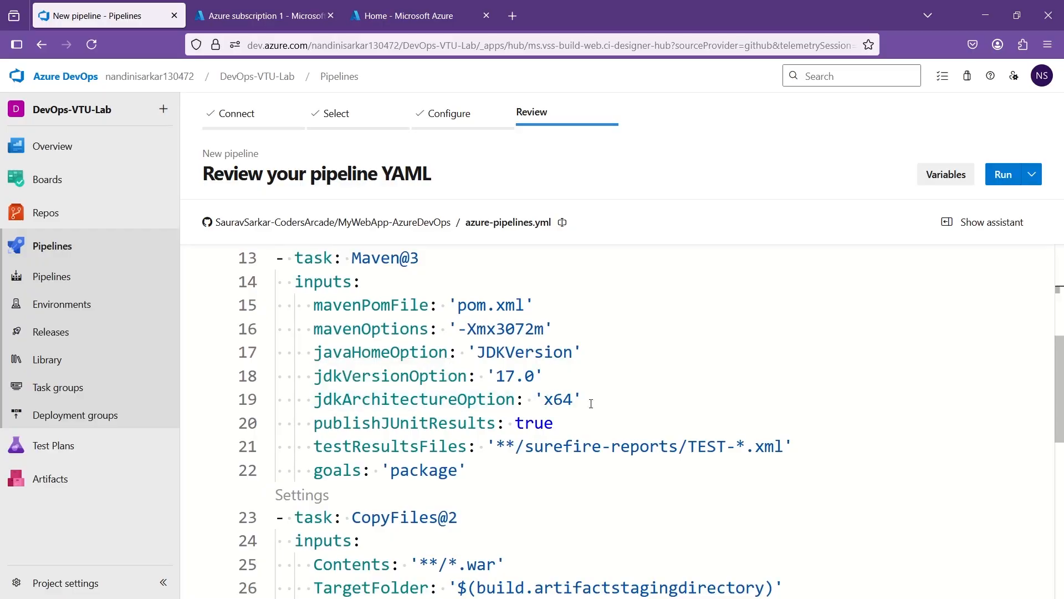
scroll(591, 404, down, 1)
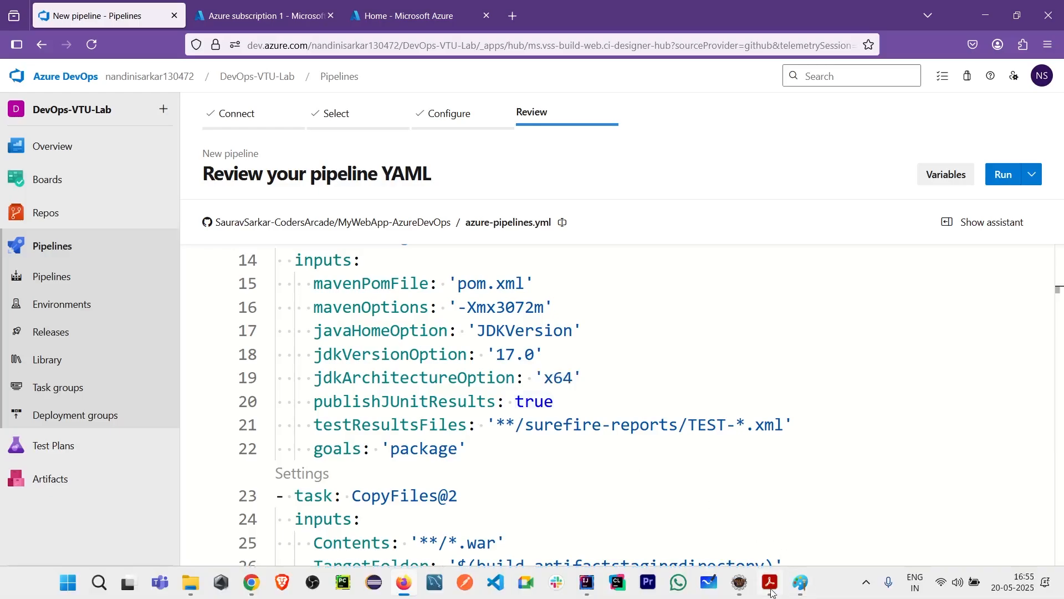
Step: Switch to the DevOps Lab Manual PDF in Acrobat and highlight the topics of experiment 10, then clear the highlight
click(770, 582)
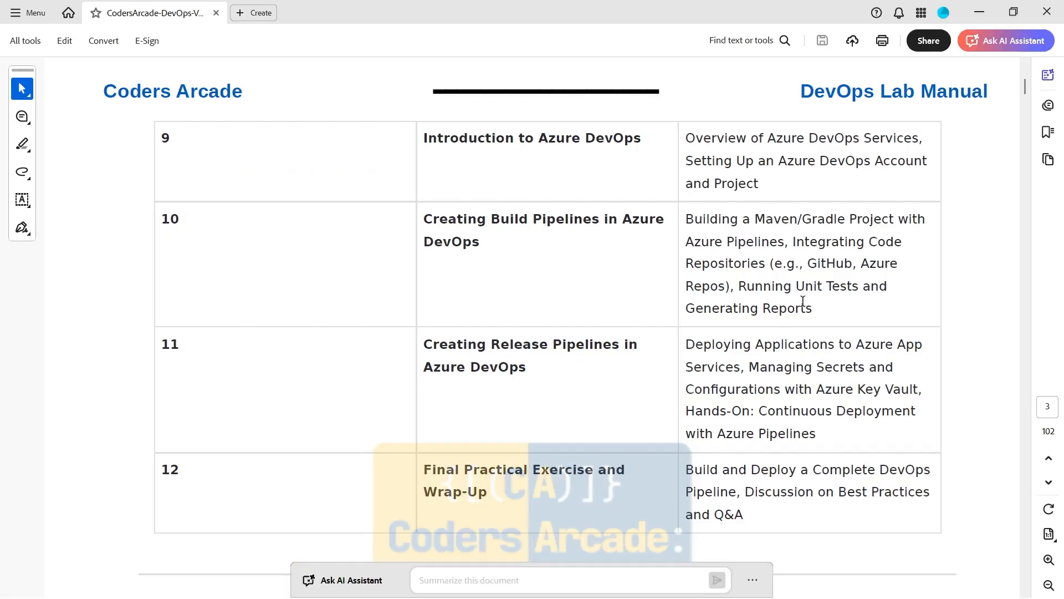
drag(814, 309, 691, 225)
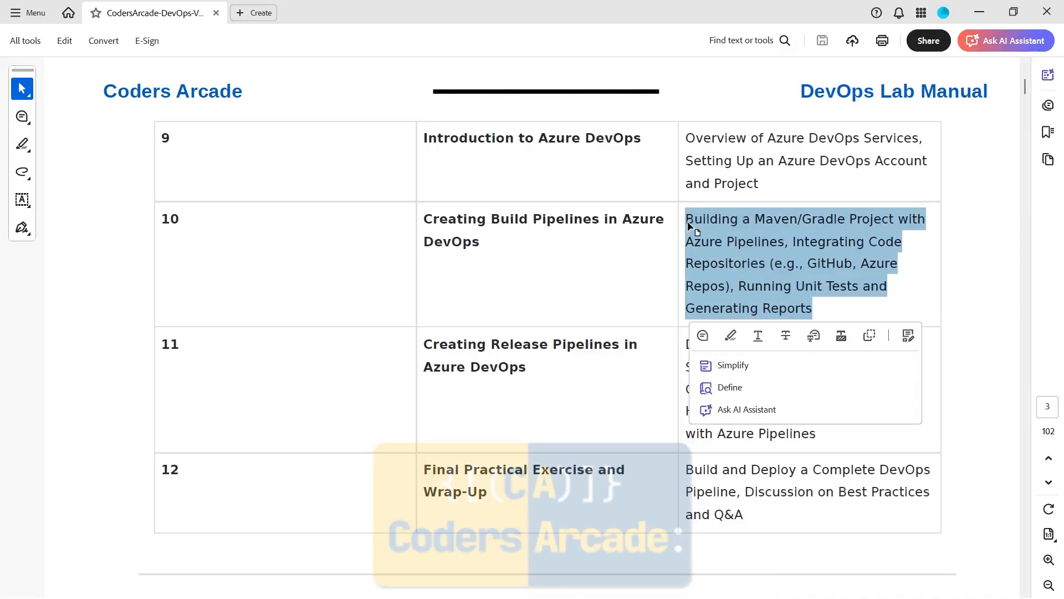
click(844, 309)
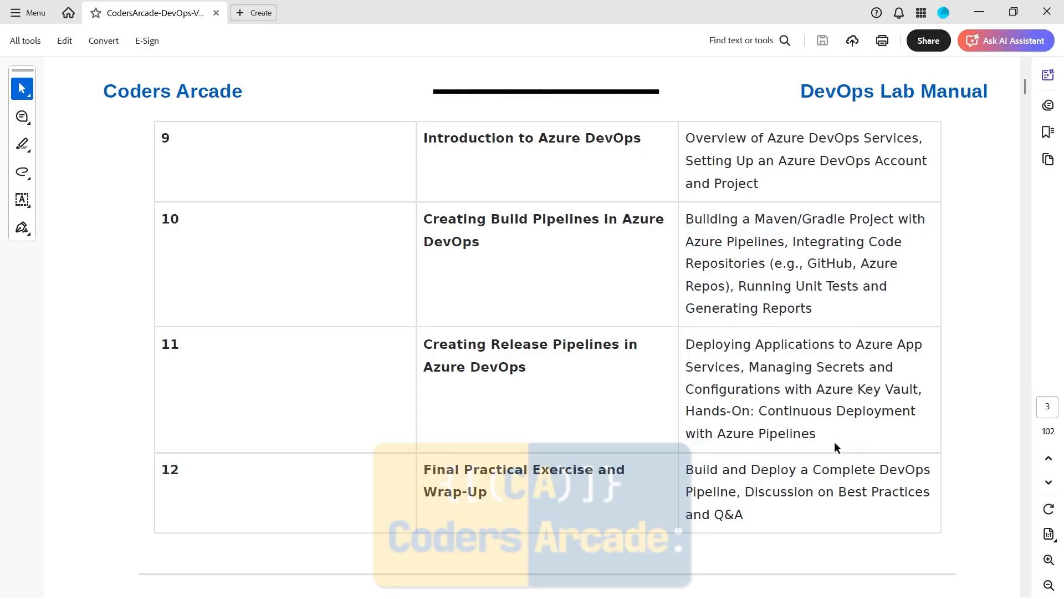
mouse_move(798, 597)
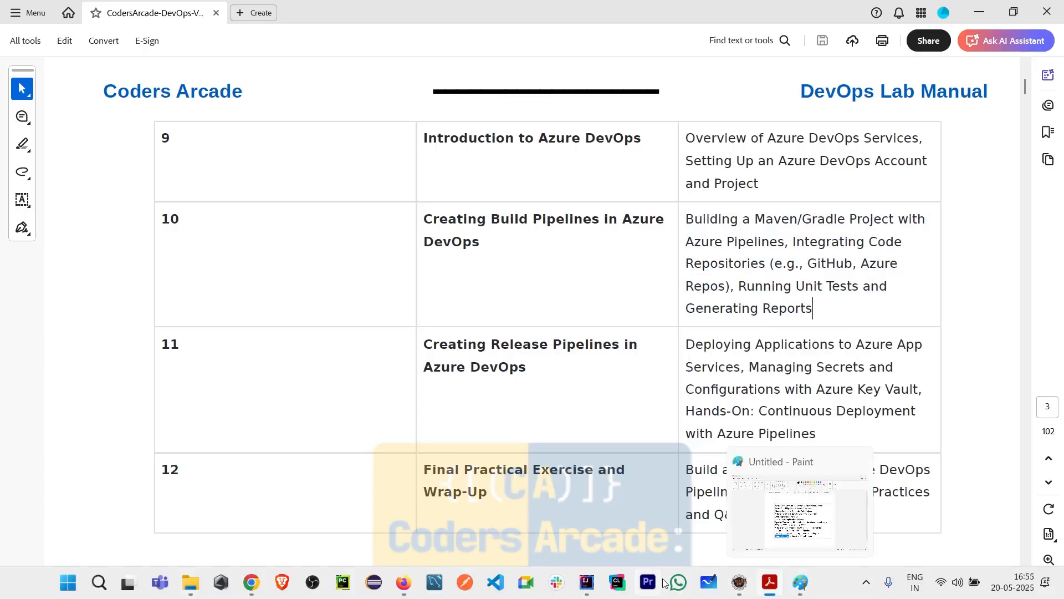
Step: Return to Firefox, highlight the 'package' goal in the pipeline YAML, and examine the CopyFiles@2 and PublishBuildArtifacts@1 tasks
click(406, 592)
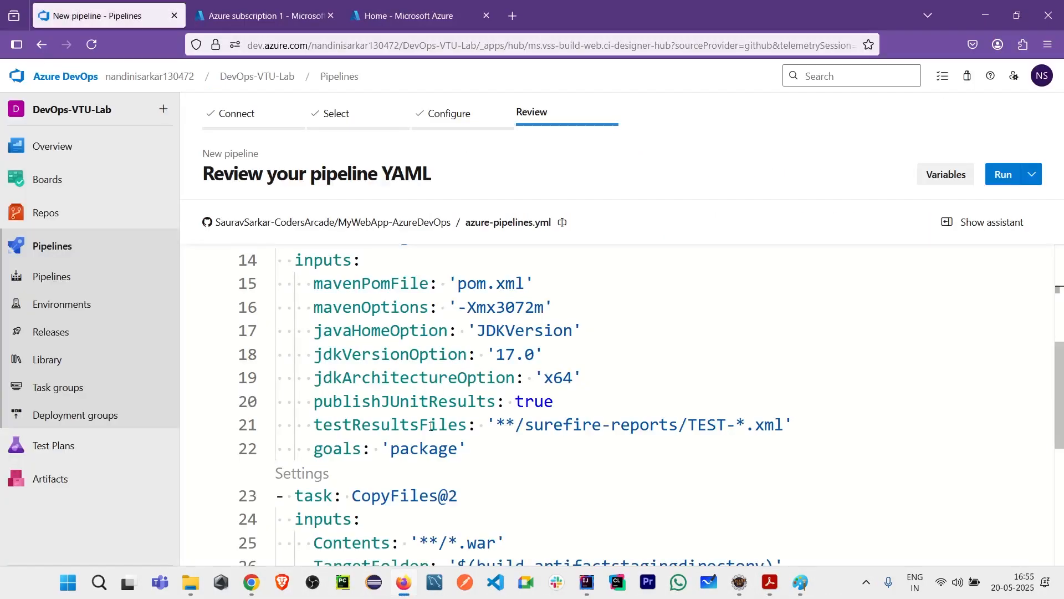
scroll(549, 455, down, 2)
scroll(544, 421, down, 3)
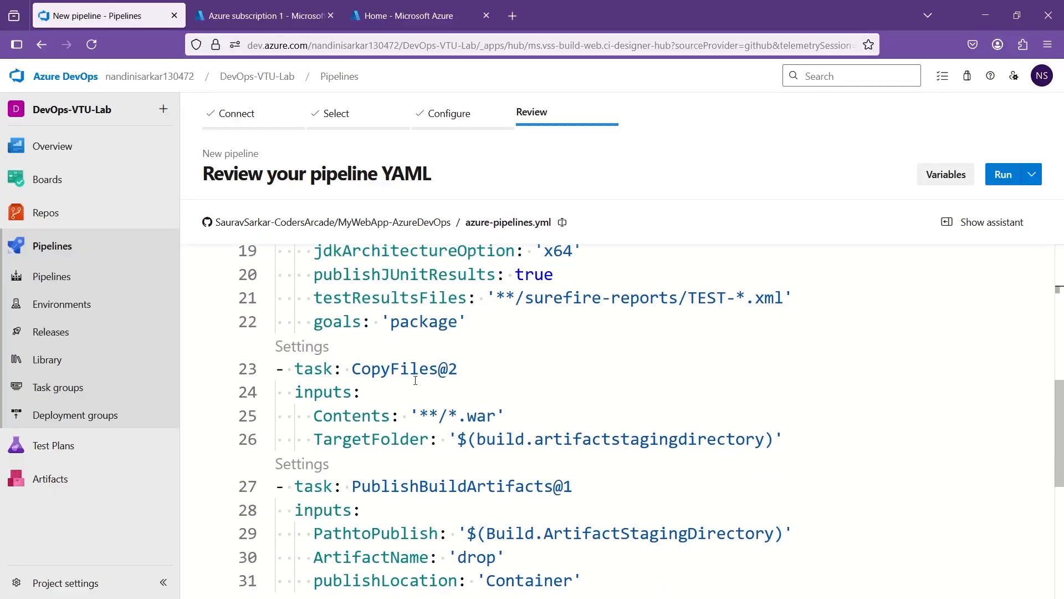
drag(468, 322, 381, 321)
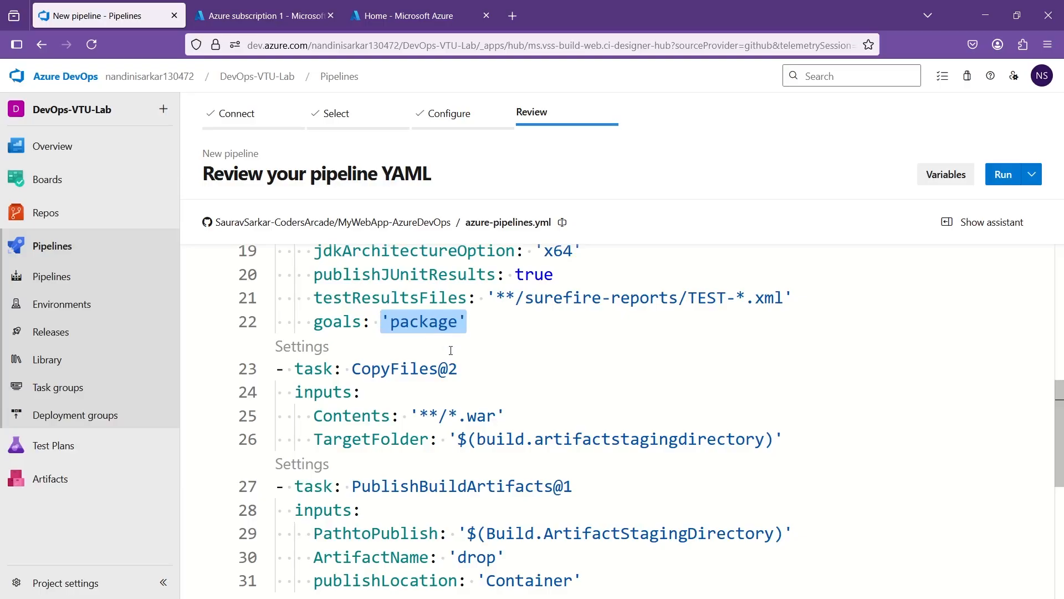
scroll(542, 363, up, 2)
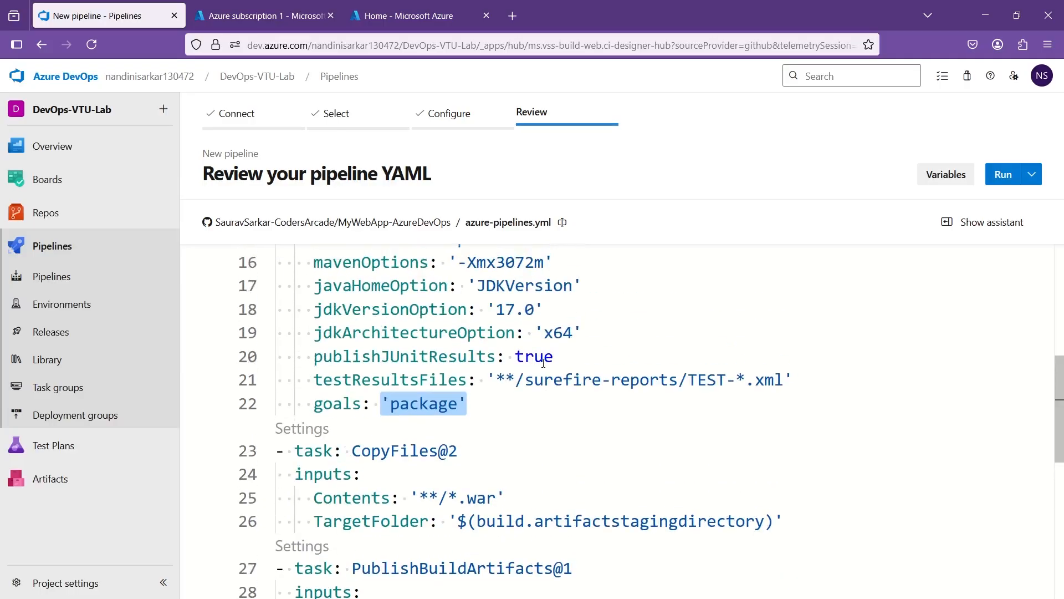
scroll(610, 395, down, 3)
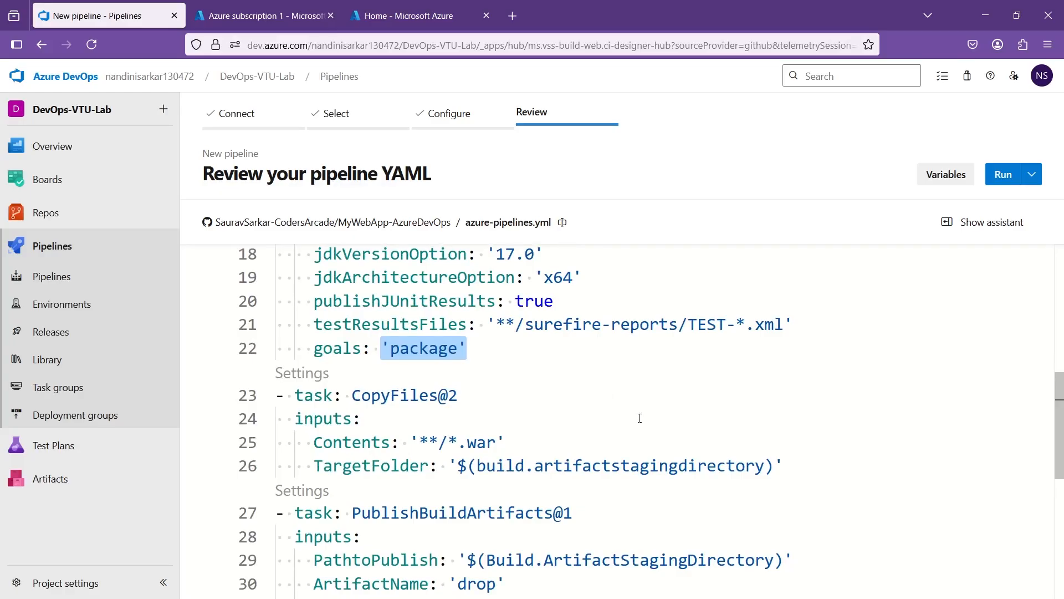
scroll(637, 399, down, 3)
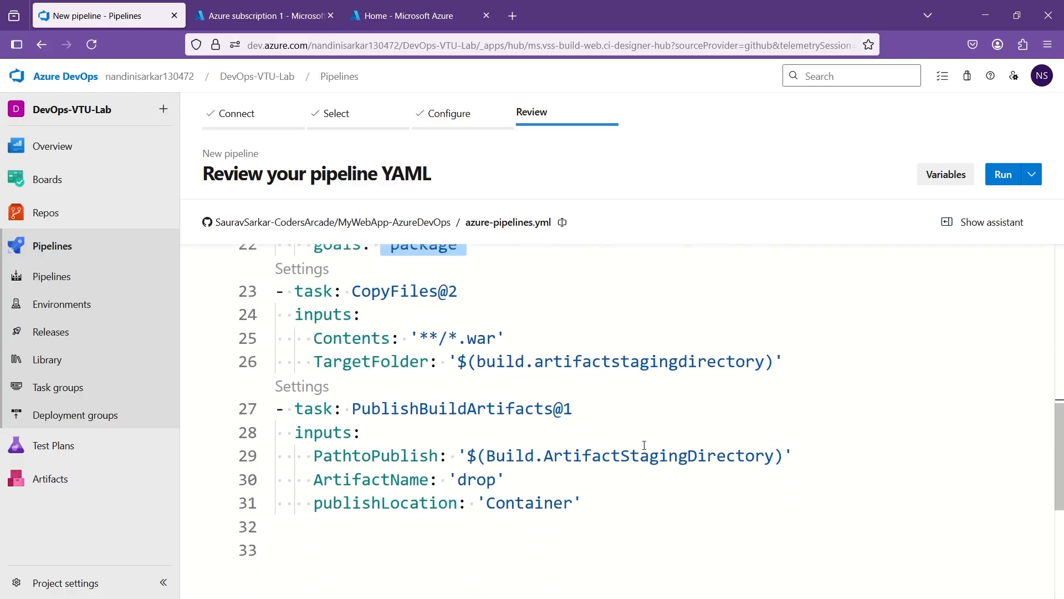
scroll(643, 438, up, 2)
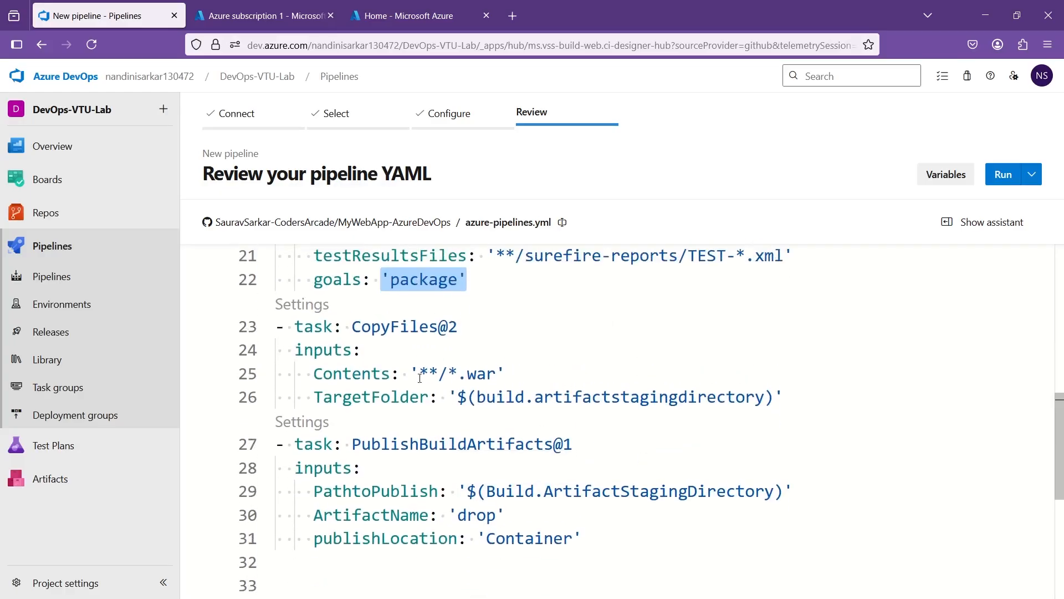
Step: Make the YAML editor text slightly smaller and select the whole CopyFiles@2 and PublishBuildArtifacts@1 task blocks
scroll(588, 432, up, 10)
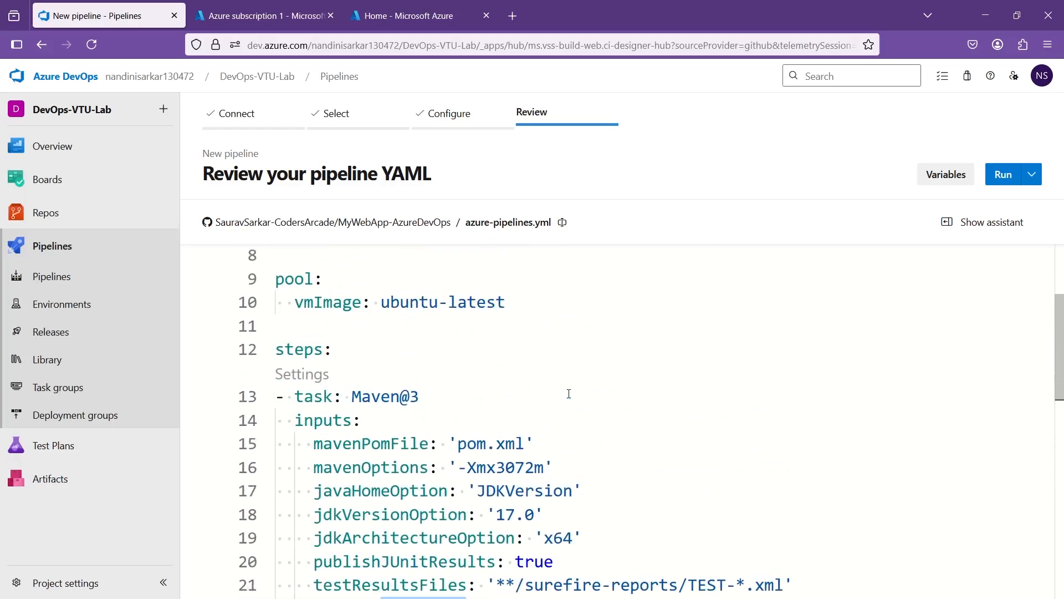
scroll(569, 394, down, 8)
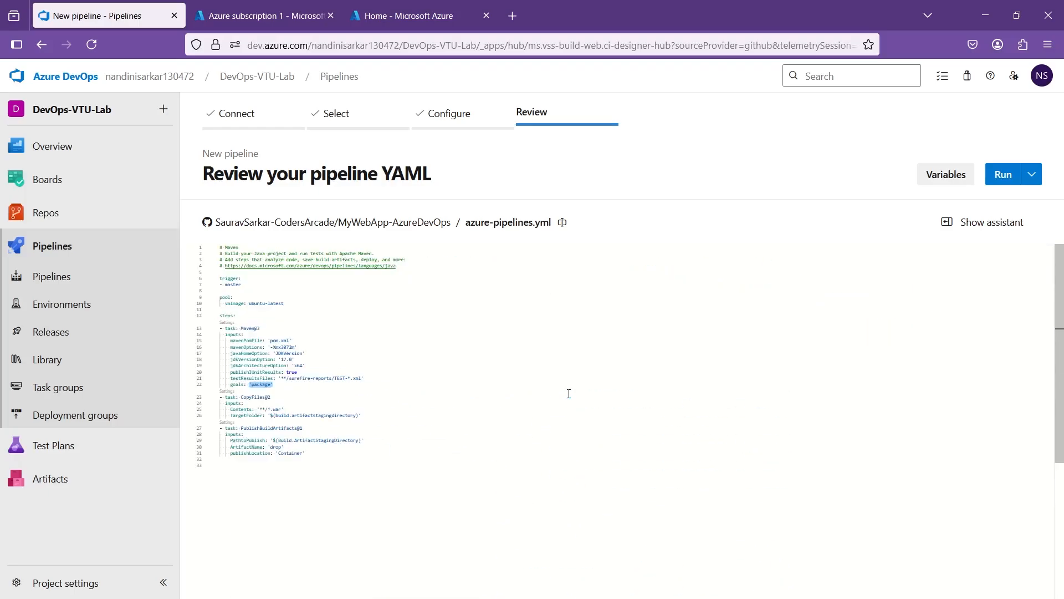
scroll(569, 394, up, 8)
scroll(569, 394, down, 2)
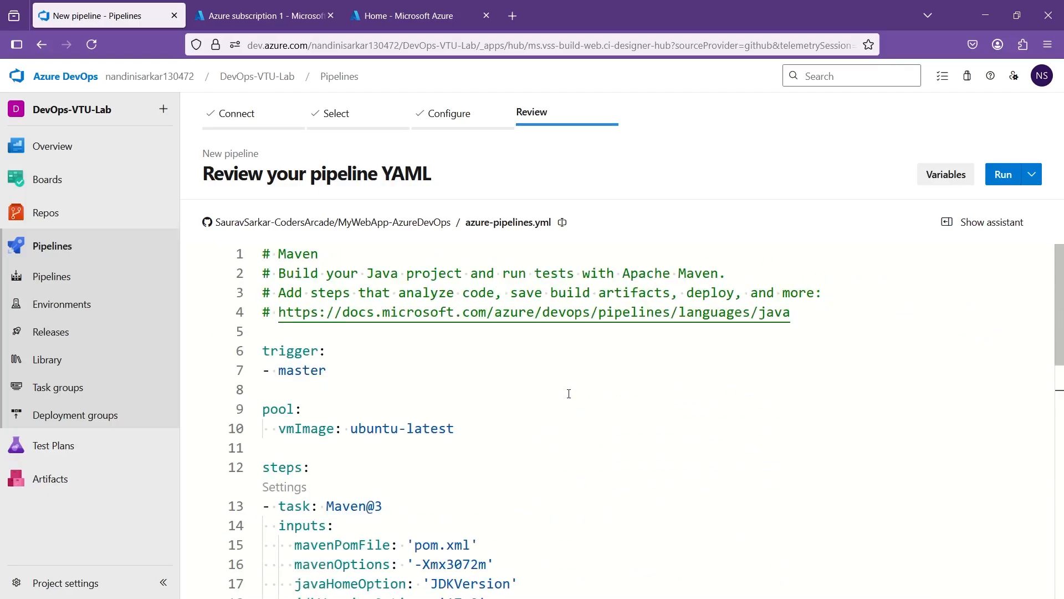
scroll(569, 393, down, 5)
click(440, 416)
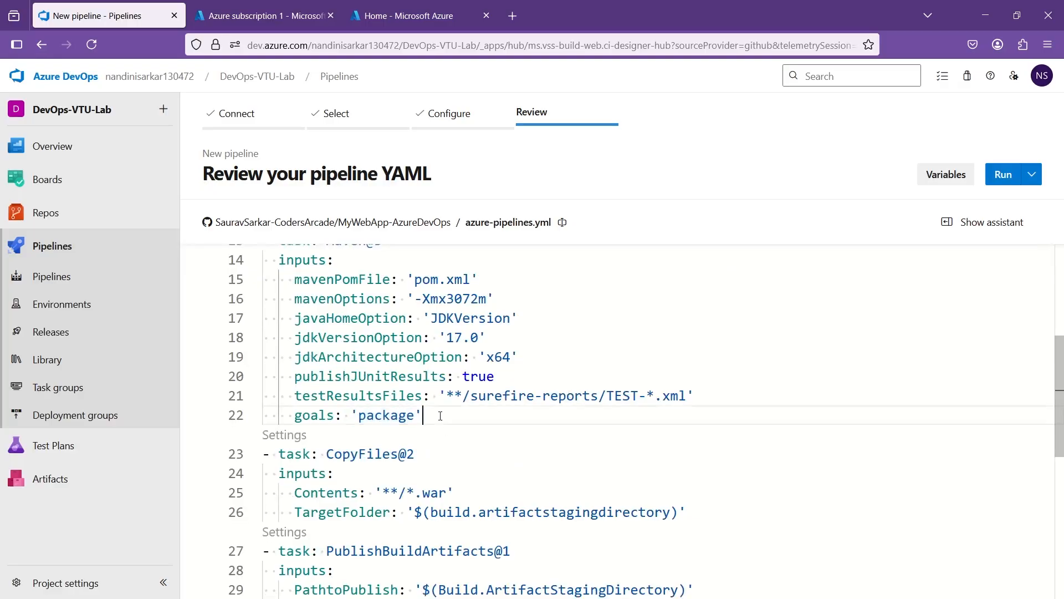
scroll(440, 416, down, 3)
drag(521, 488, 263, 313)
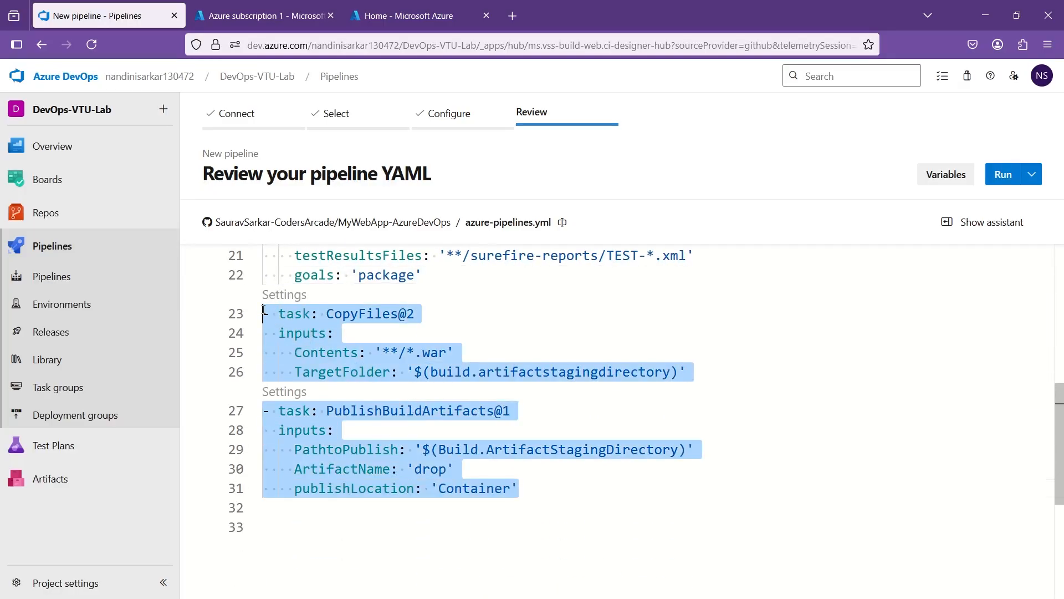
Step: Delete the selected CopyFiles@2 and PublishBuildArtifacts@1 blocks and place the cursor at the end of the goals line
key(Delete)
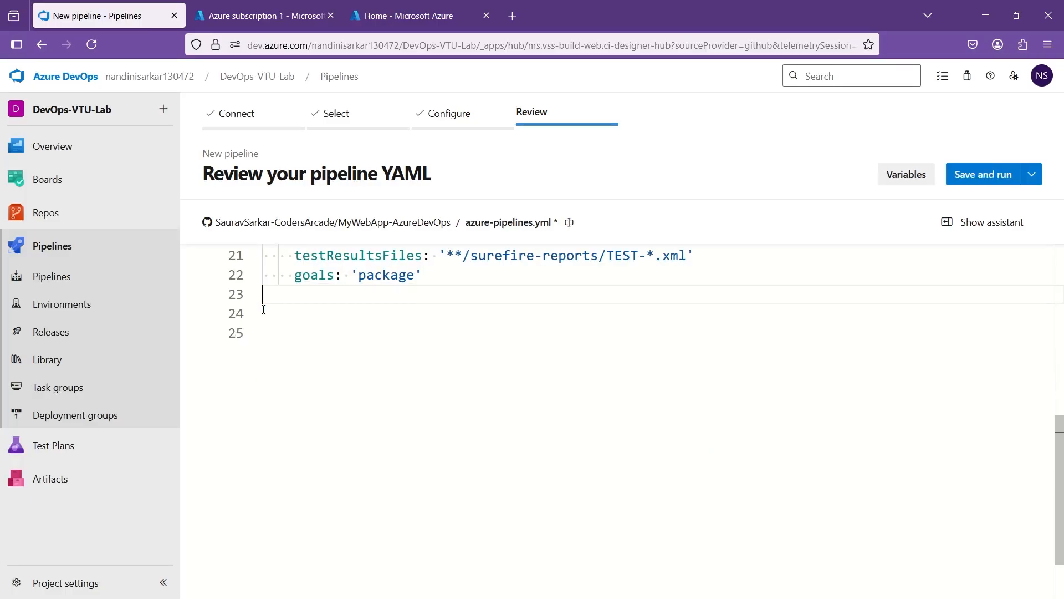
scroll(384, 317, up, 8)
scroll(438, 438, down, 7)
scroll(435, 421, up, 2)
click(431, 335)
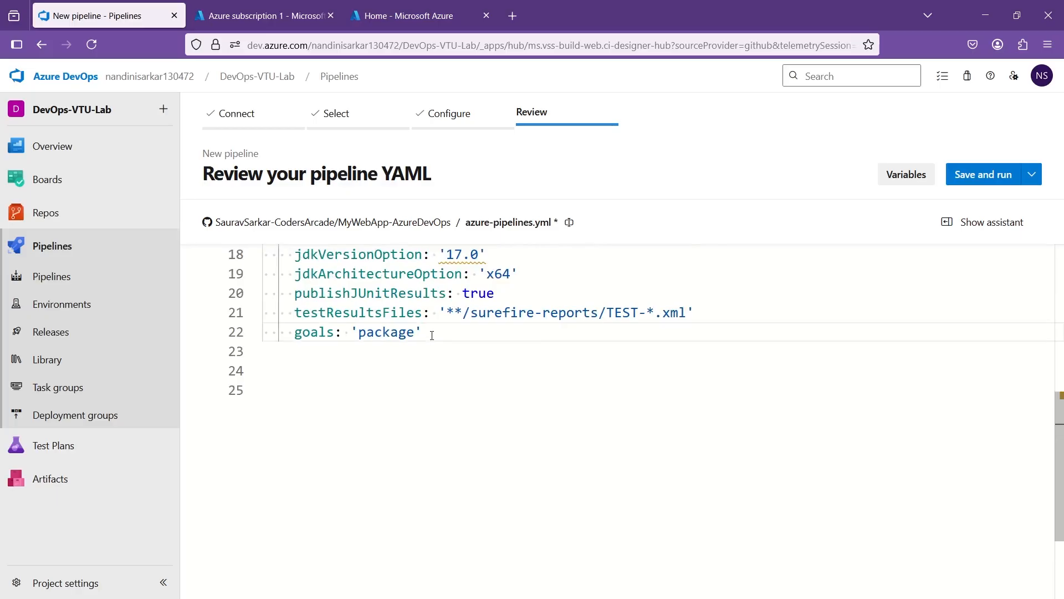
scroll(446, 333, up, 5)
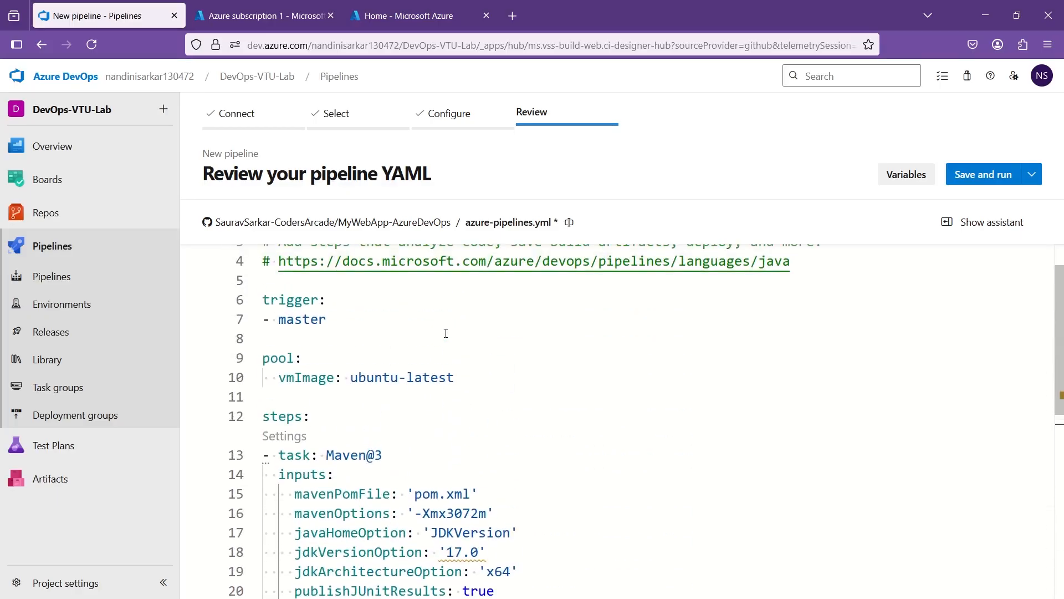
scroll(445, 334, up, 1)
scroll(446, 333, down, 5)
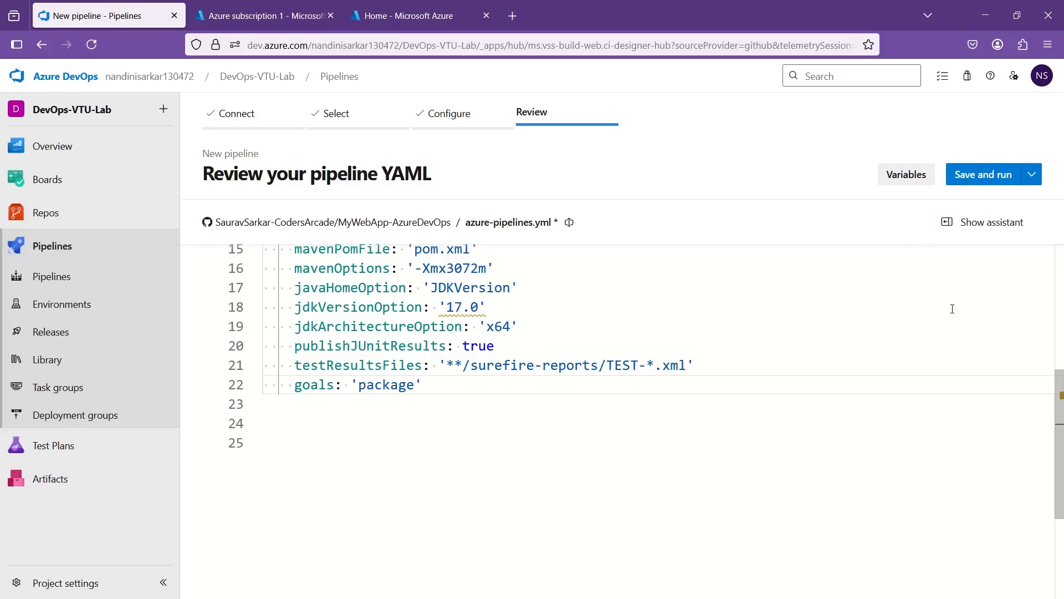
Step: Open the YAML task assistant, search for "copy files", and open the Copy files task settings
click(992, 226)
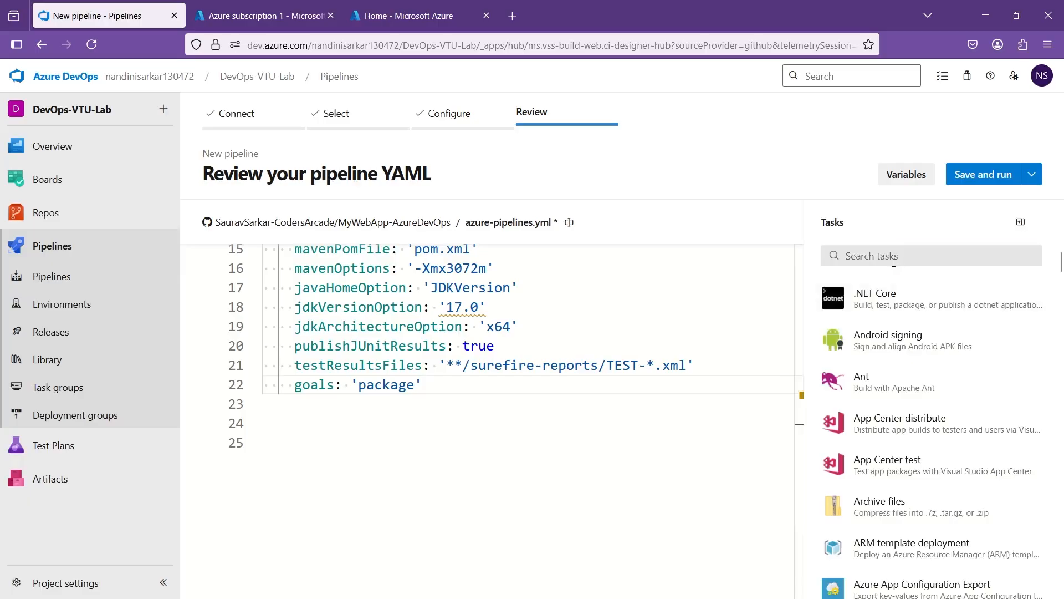
text(c)
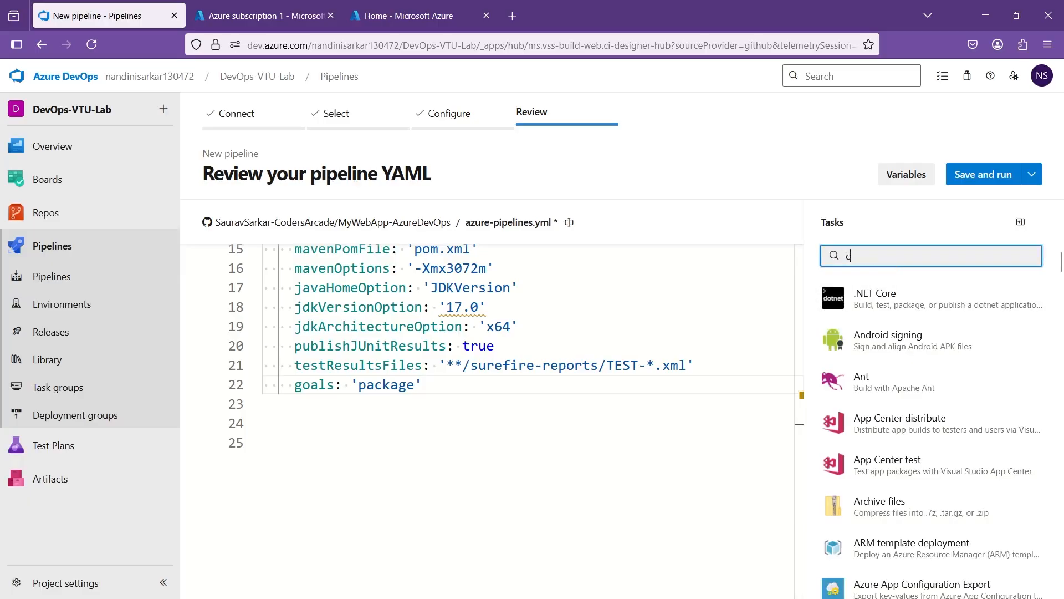
text(opy files)
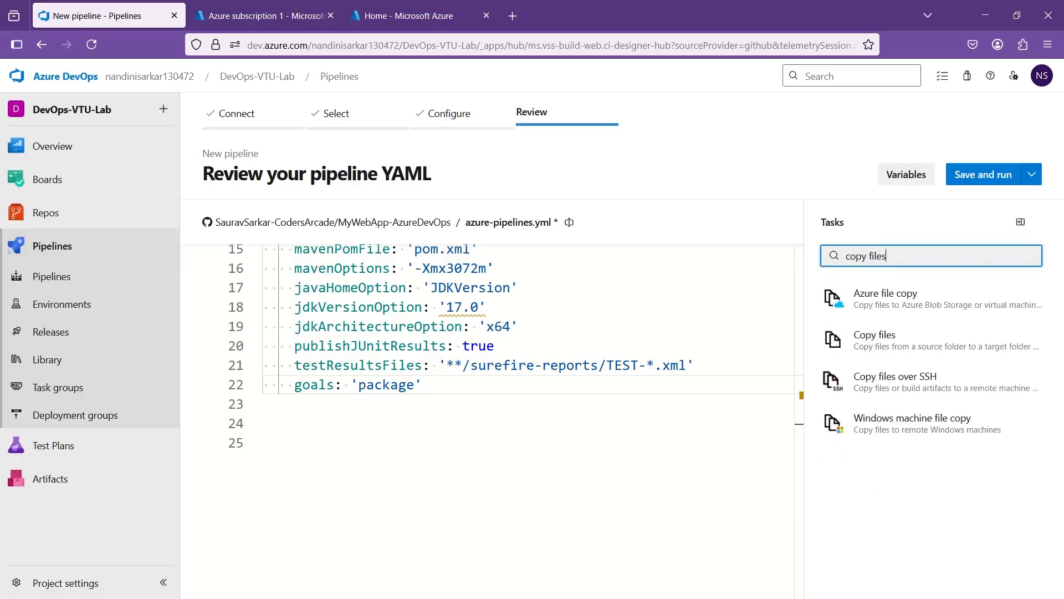
click(897, 345)
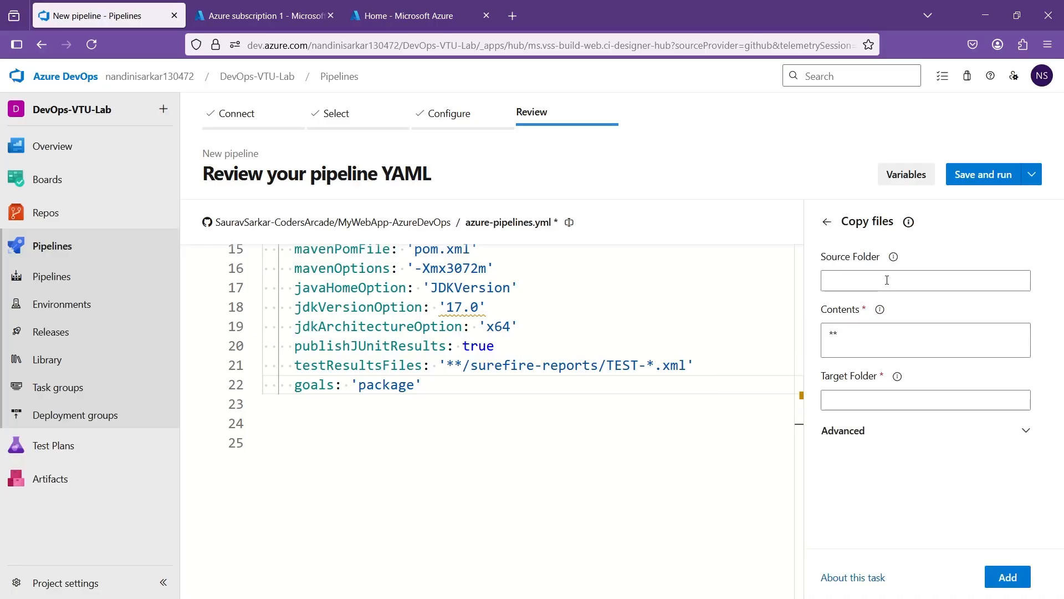
Step: Set the Contents of the Copy files task to **/*.war, leaving Source Folder empty
click(856, 281)
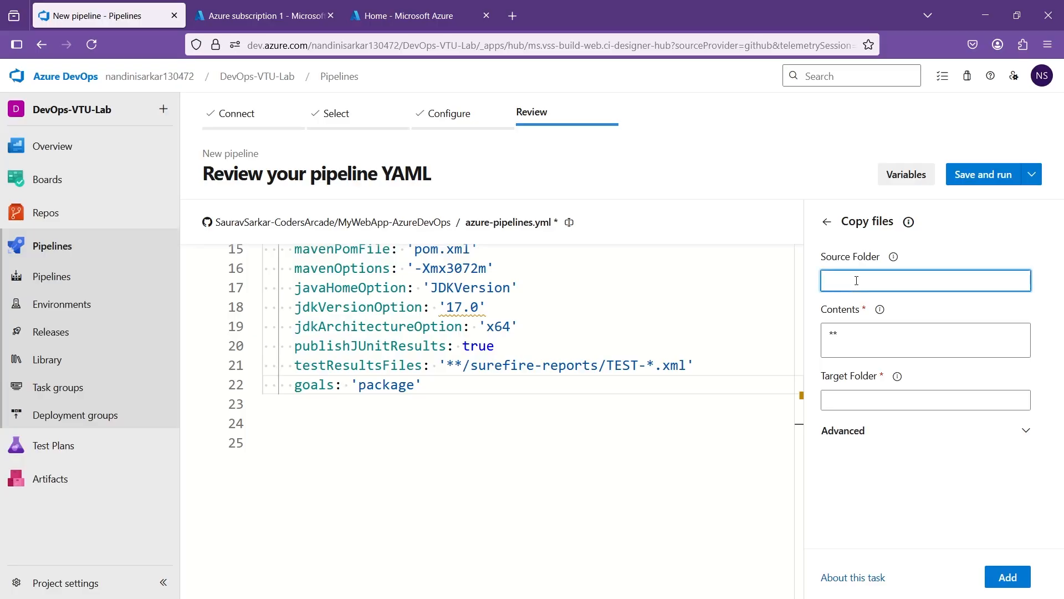
click(843, 333)
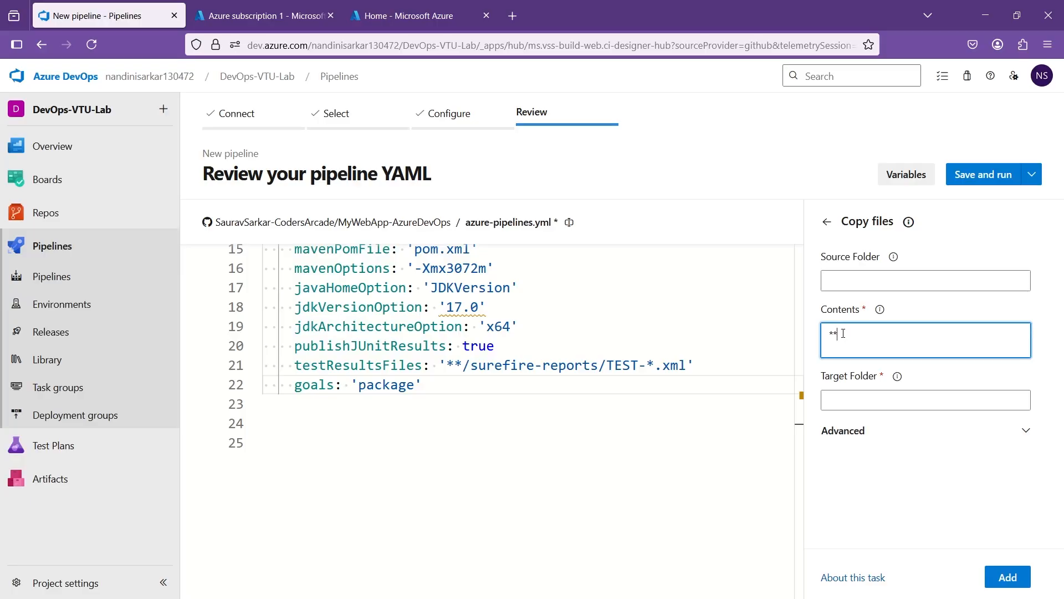
double_click(843, 334)
click(847, 338)
text(/*.war)
drag(885, 337, 824, 331)
click(889, 336)
click(850, 406)
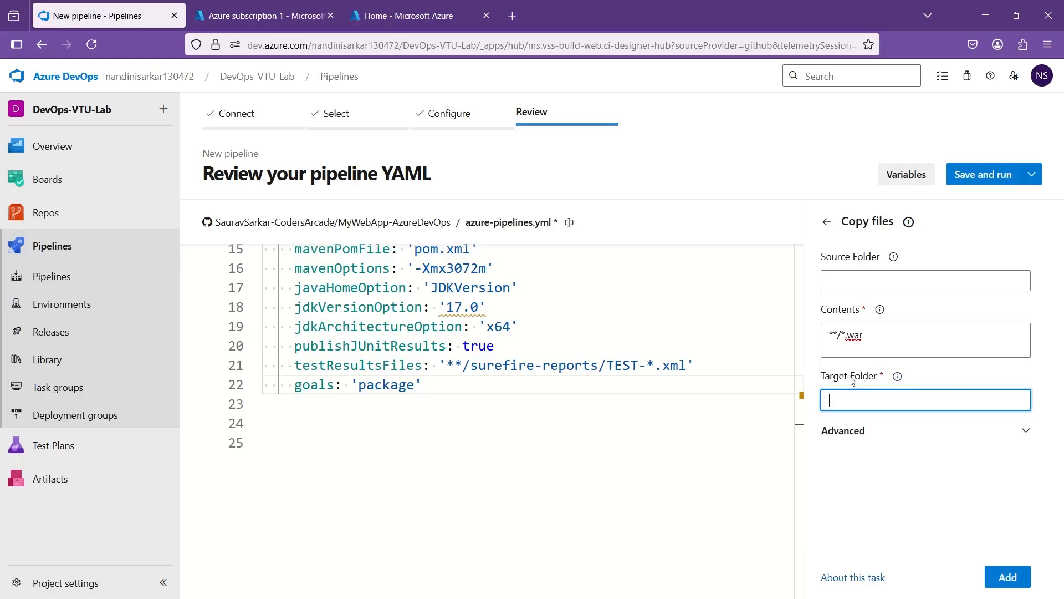
Step: Open the predefined variables documentation from the Target Folder help, examine Build.ArtifactStagingDirectory, and return to the pipeline page
mouse_move(898, 380)
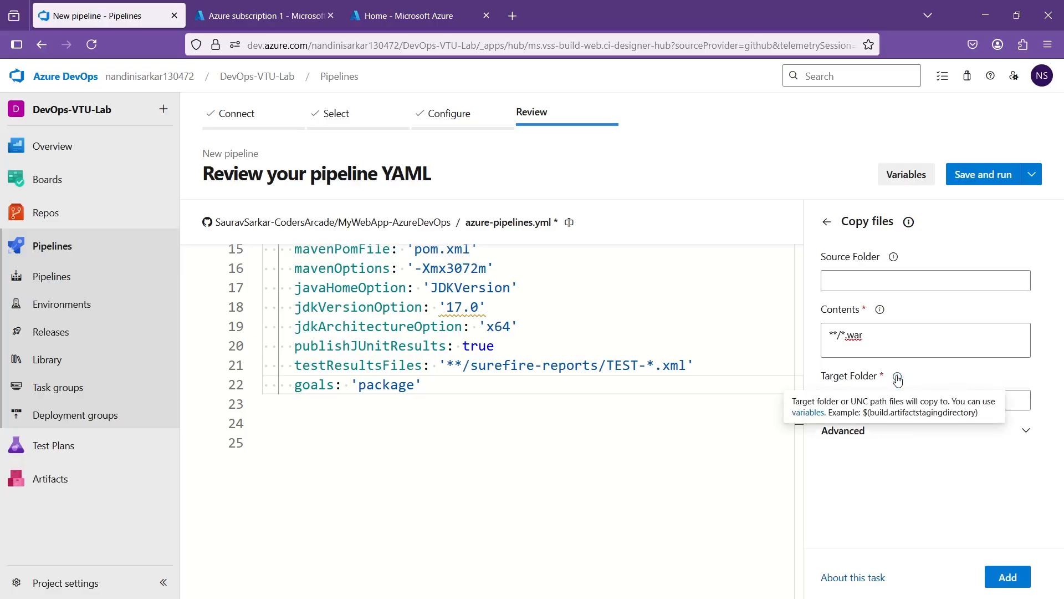
right_click(815, 418)
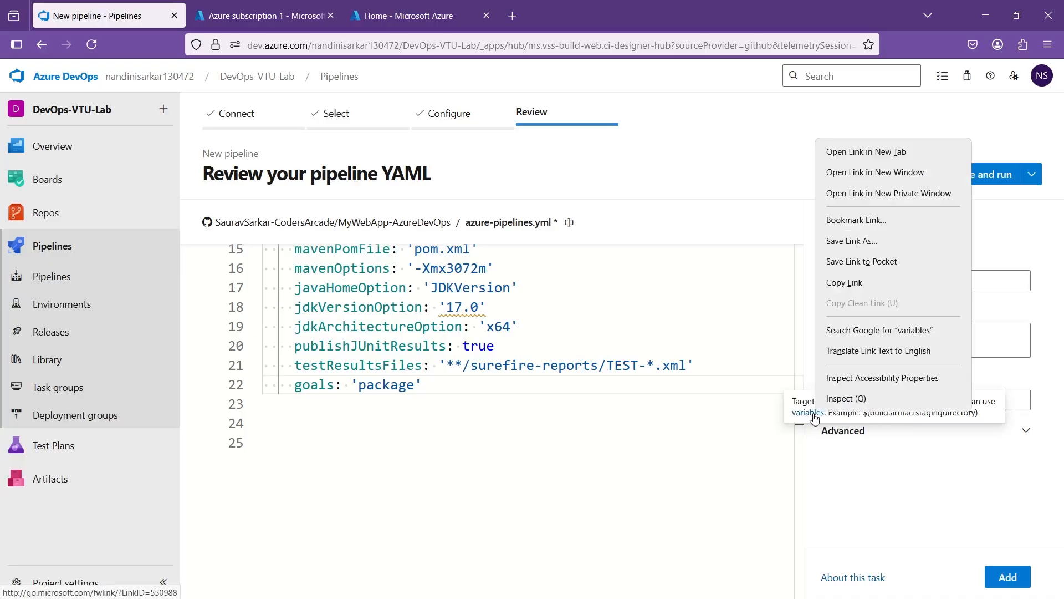
click(854, 147)
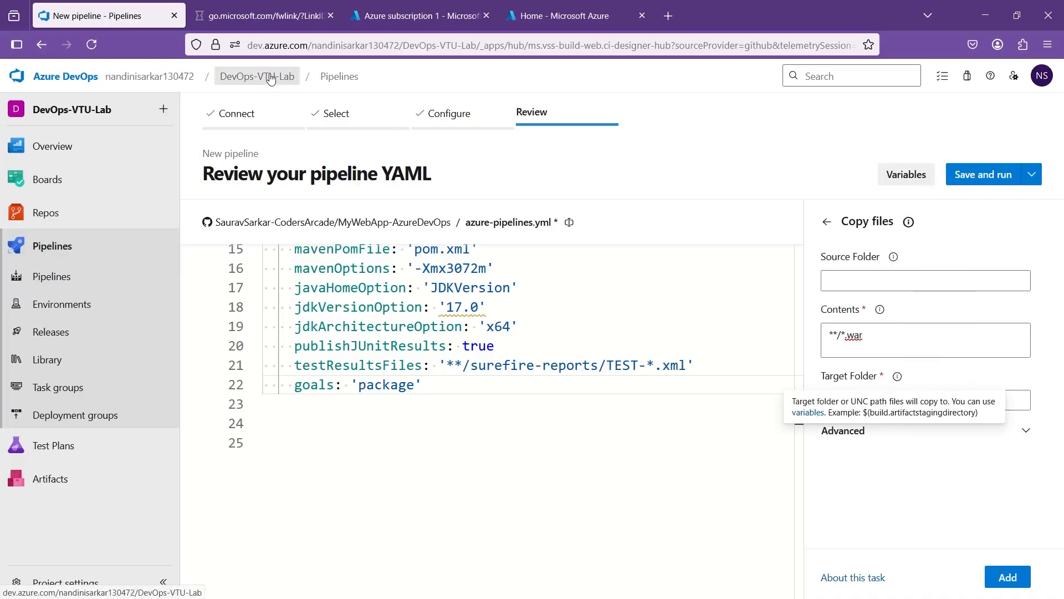
click(269, 16)
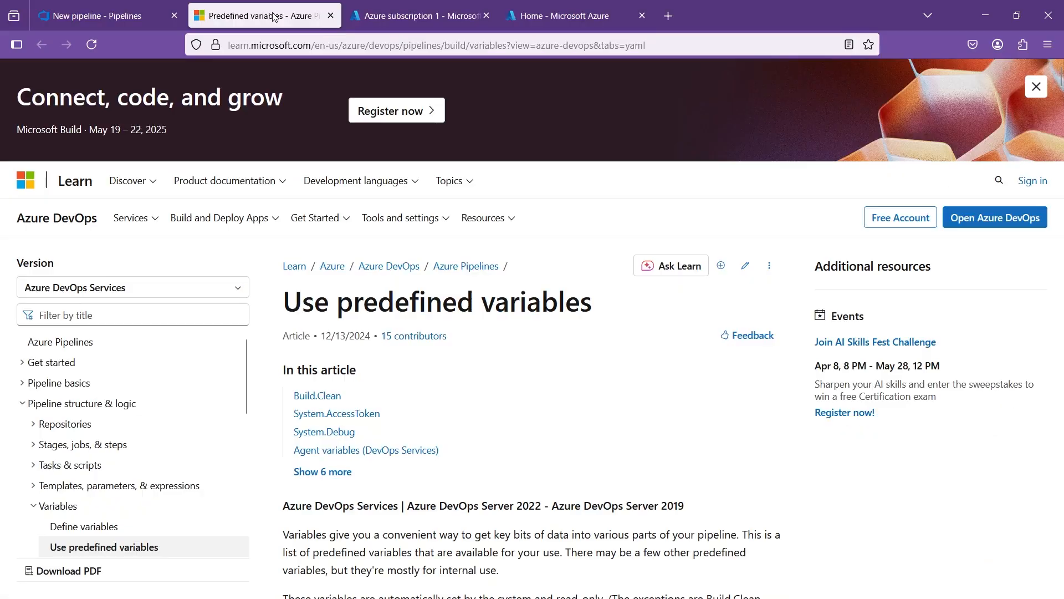
scroll(488, 358, down, 2)
scroll(482, 343, down, 4)
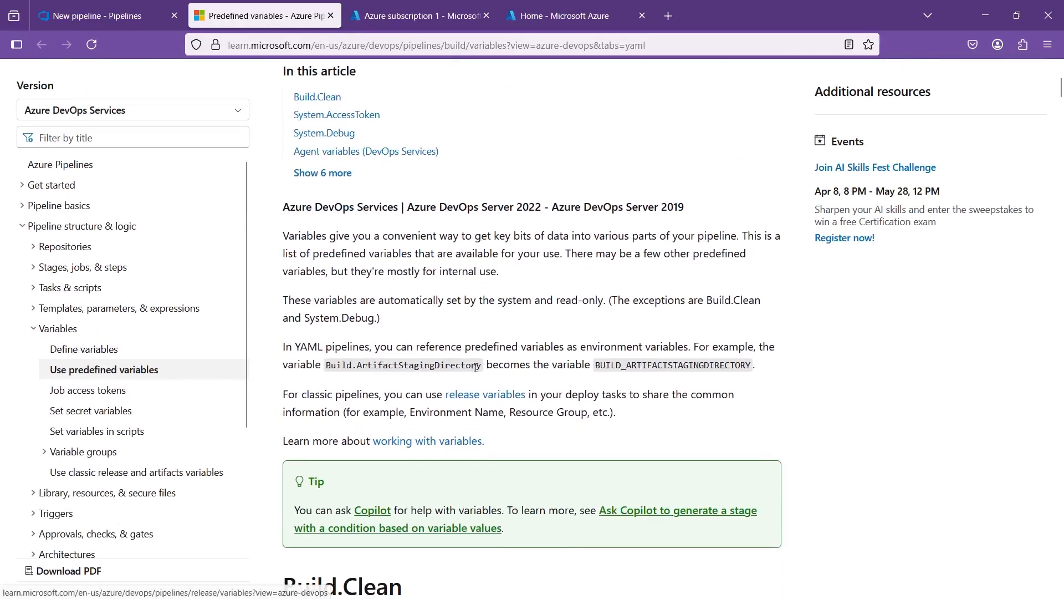
drag(487, 370, 329, 370)
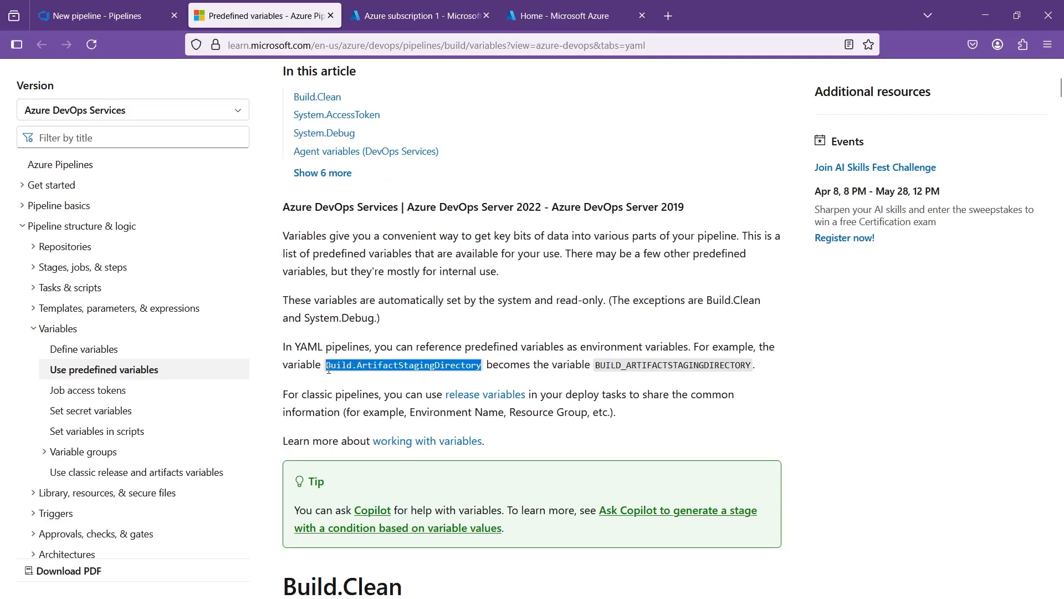
click(397, 348)
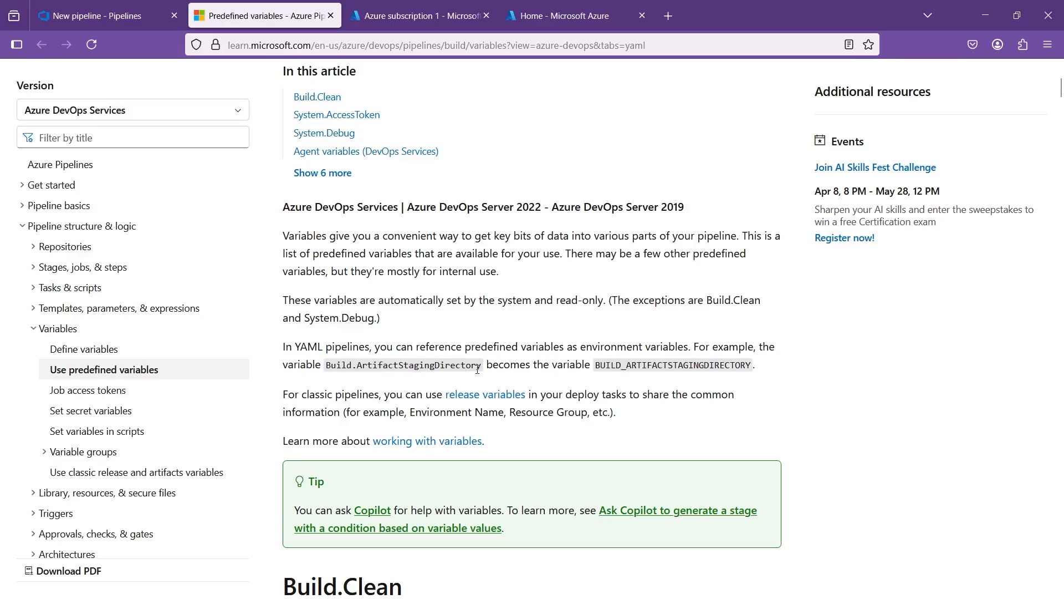
click(142, 26)
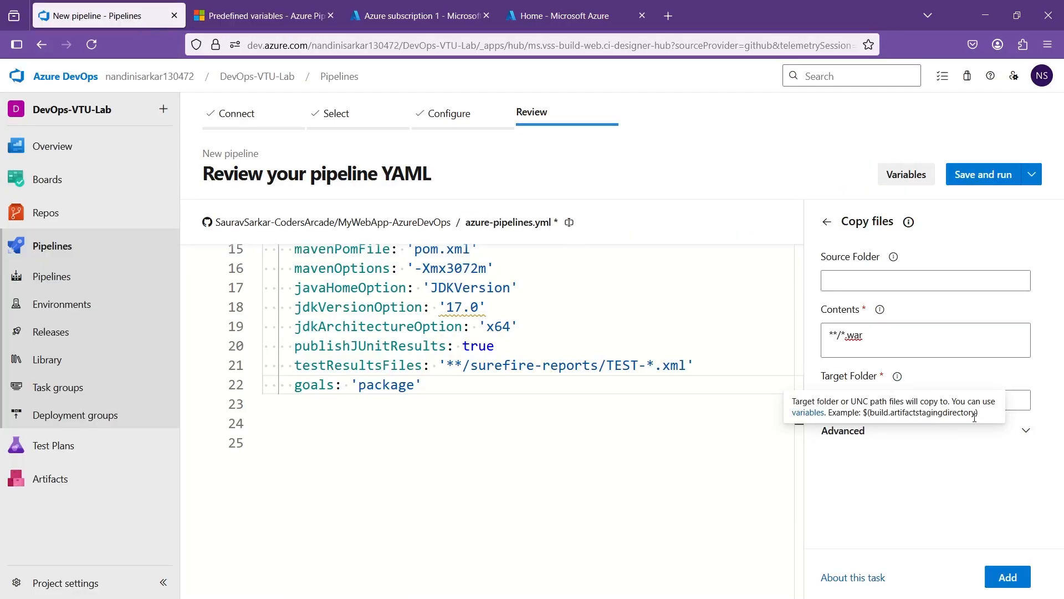
Step: Copy the example variable from the Target Folder help and set the Target Folder to $(build.artifactstagingdirectory)
drag(980, 413, 864, 417)
key(ctrl+c)
scroll(905, 413, up, 5)
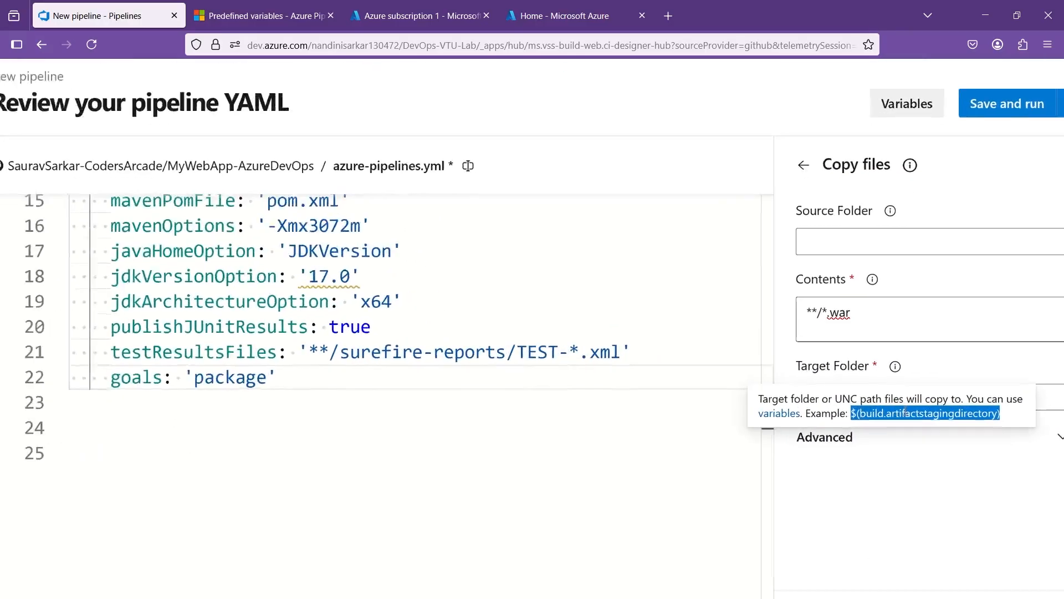
scroll(905, 413, right, 1)
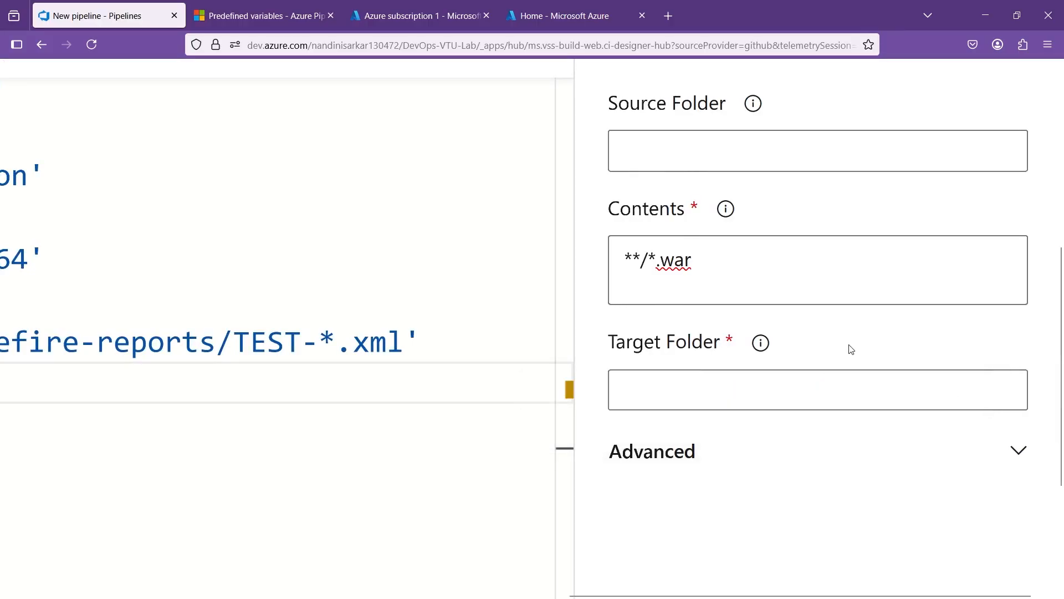
click(754, 391)
key(ctrl+v)
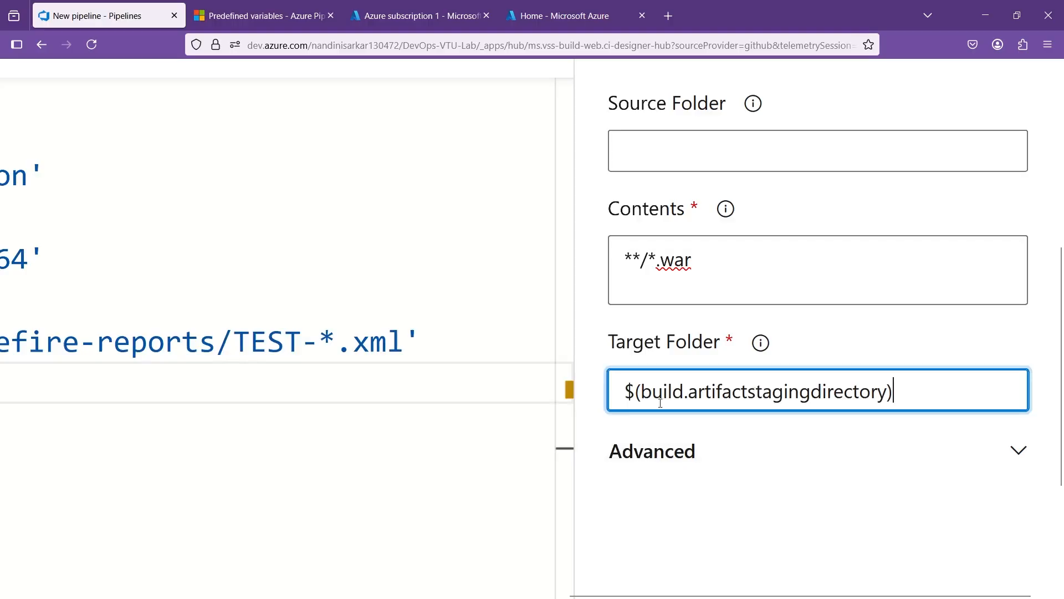
Step: Adjust the YAML editor's text size and add the configured Copy files task below the goals line
scroll(254, 268, down, 10)
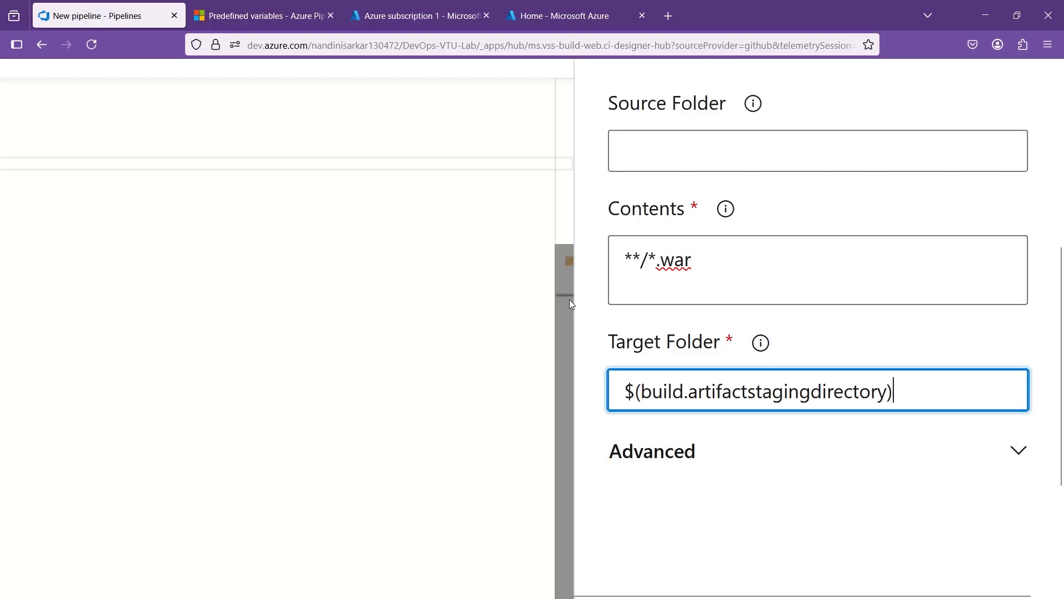
scroll(678, 323, down, 3)
scroll(677, 320, down, 4)
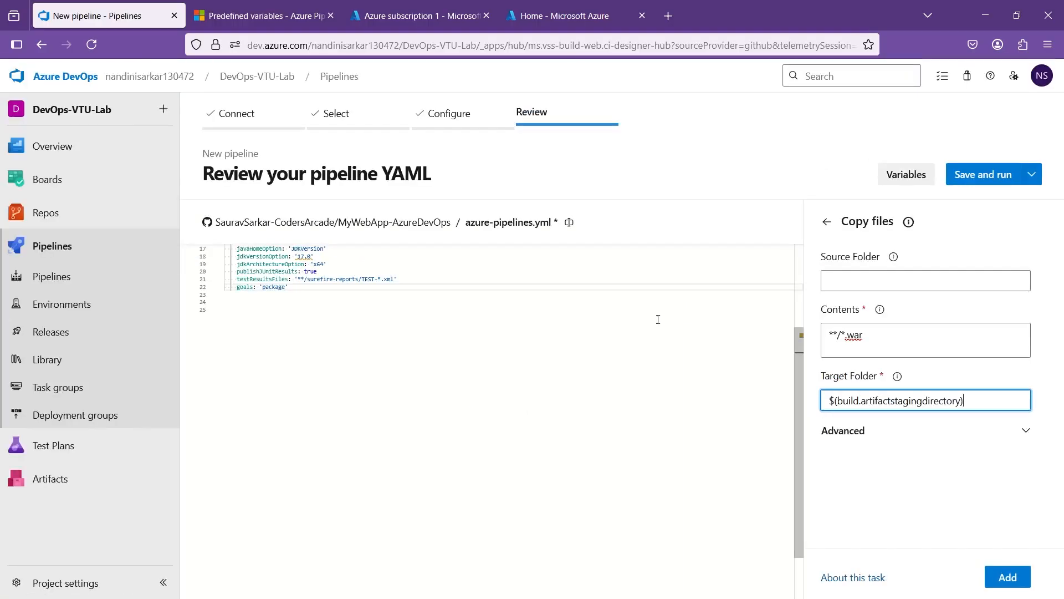
scroll(501, 353, up, 8)
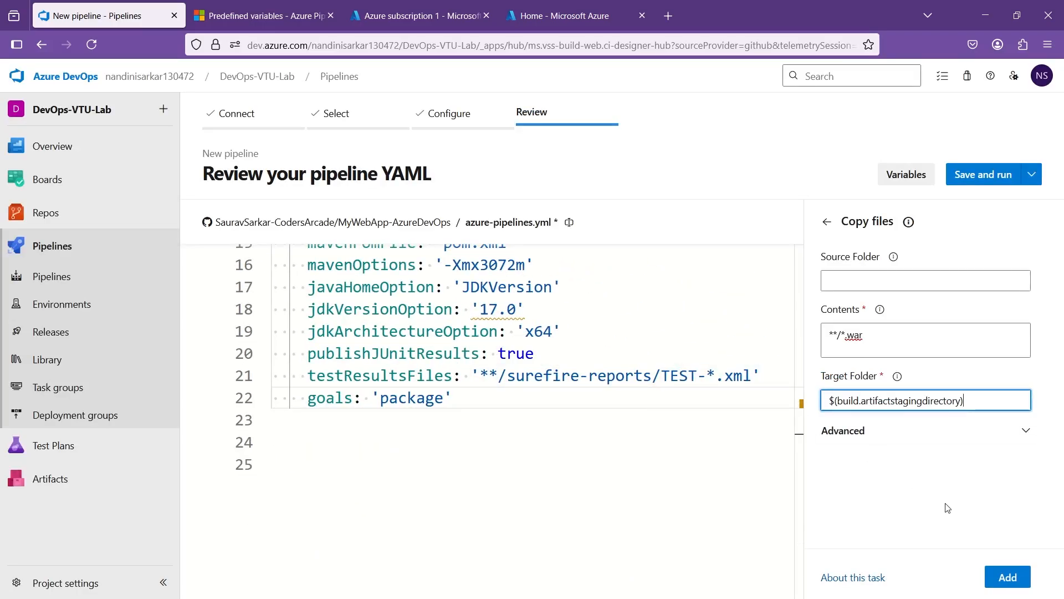
click(1007, 578)
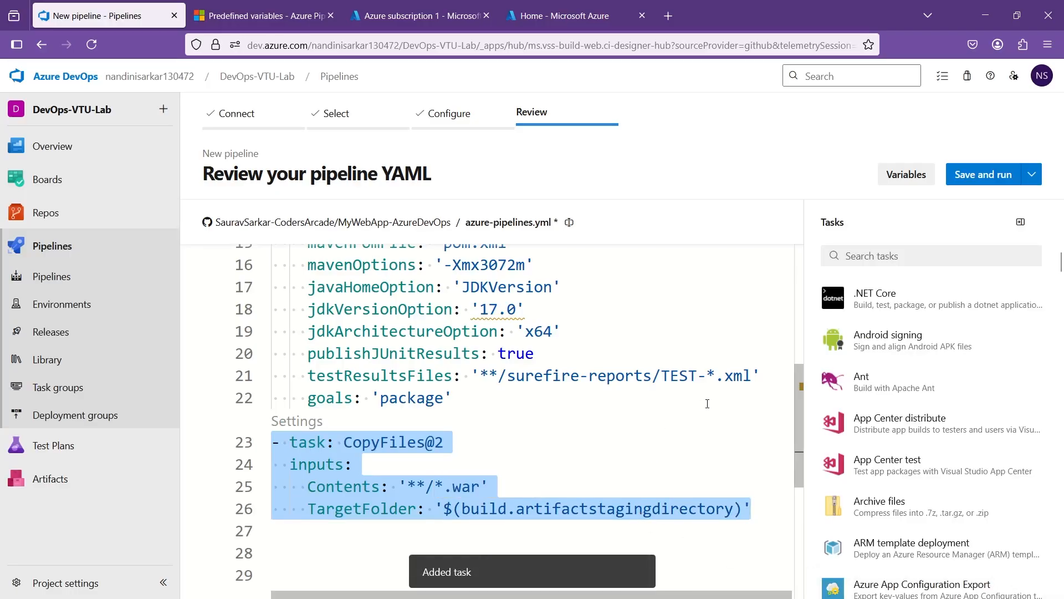
Step: Review the inserted CopyFiles@2 block, clear its selection, and place the cursor at the end of the TargetFolder line
scroll(707, 403, up, 2)
scroll(527, 440, down, 5)
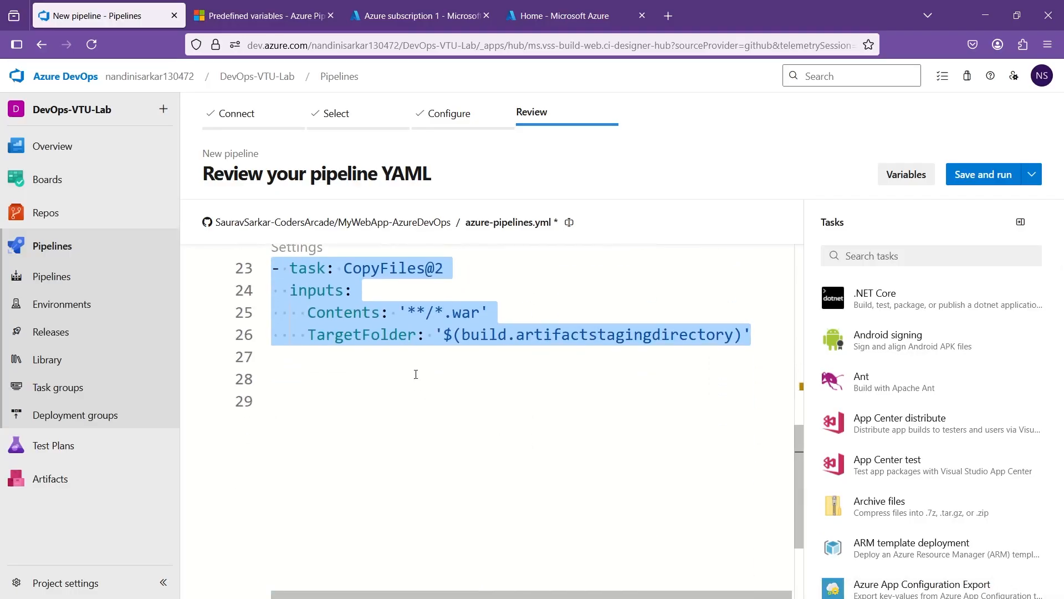
scroll(416, 374, up, 2)
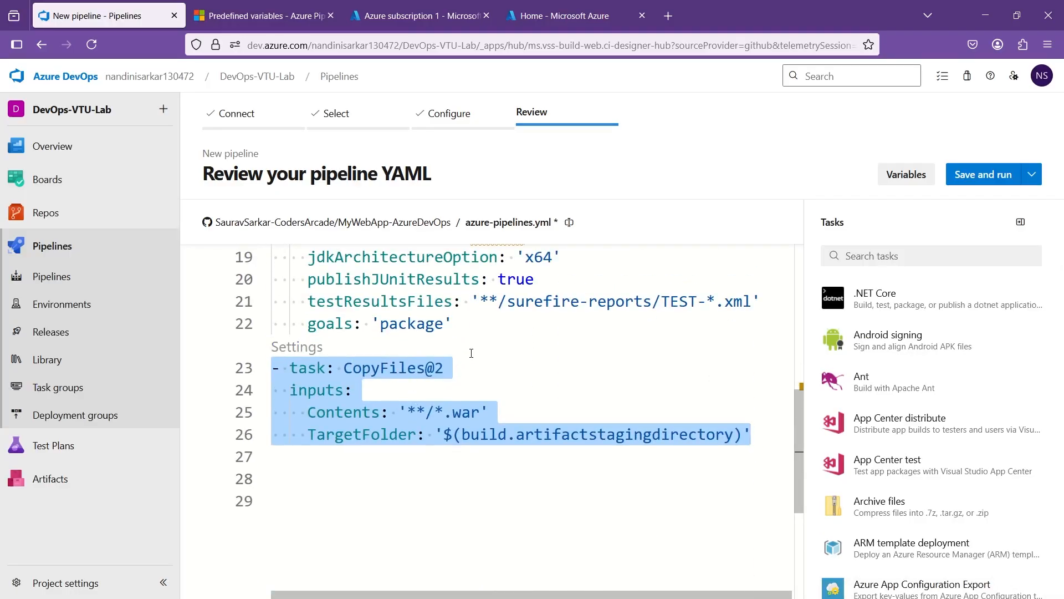
click(623, 436)
click(758, 438)
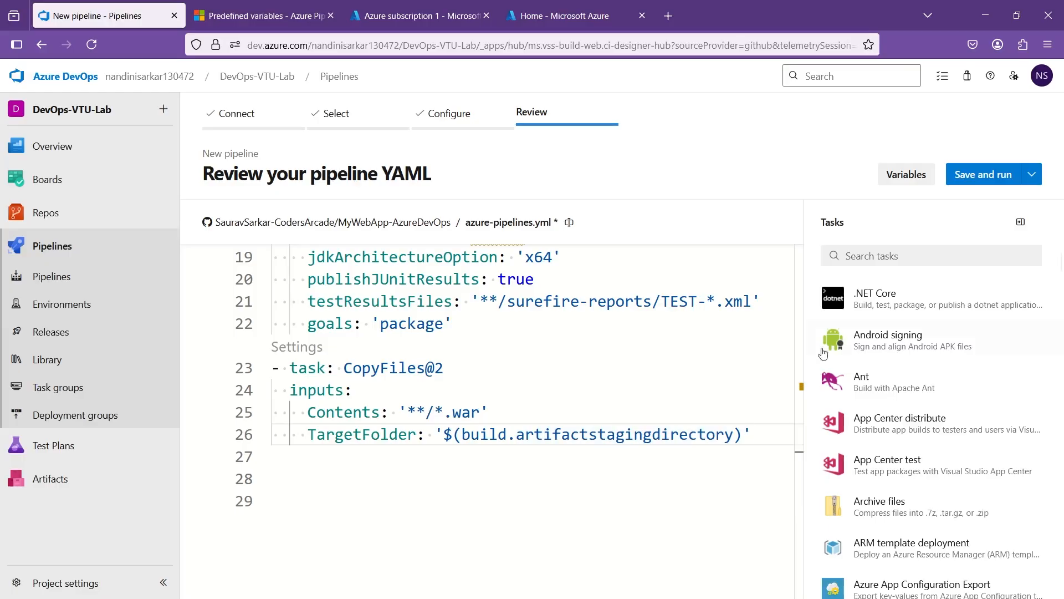
Step: Search the task assistant for "publish" and open the Publish build artifacts task settings
click(885, 256)
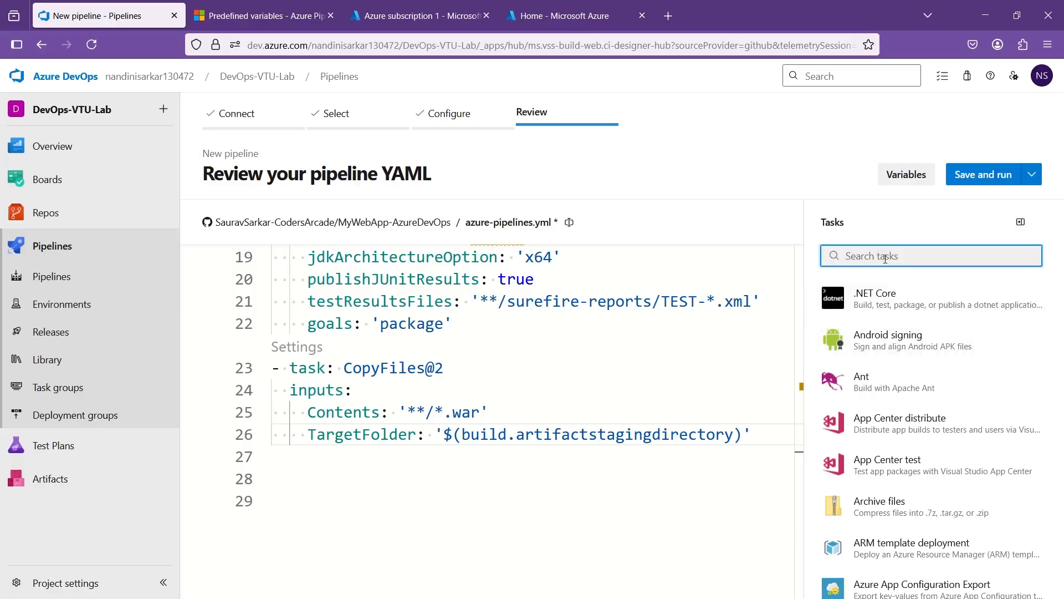
text(publish)
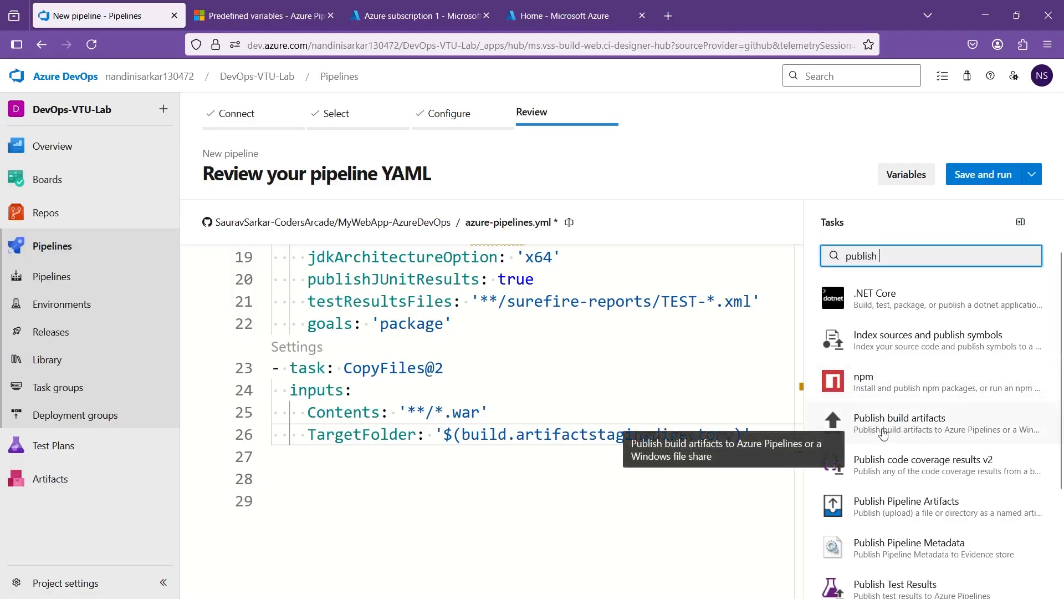
click(916, 433)
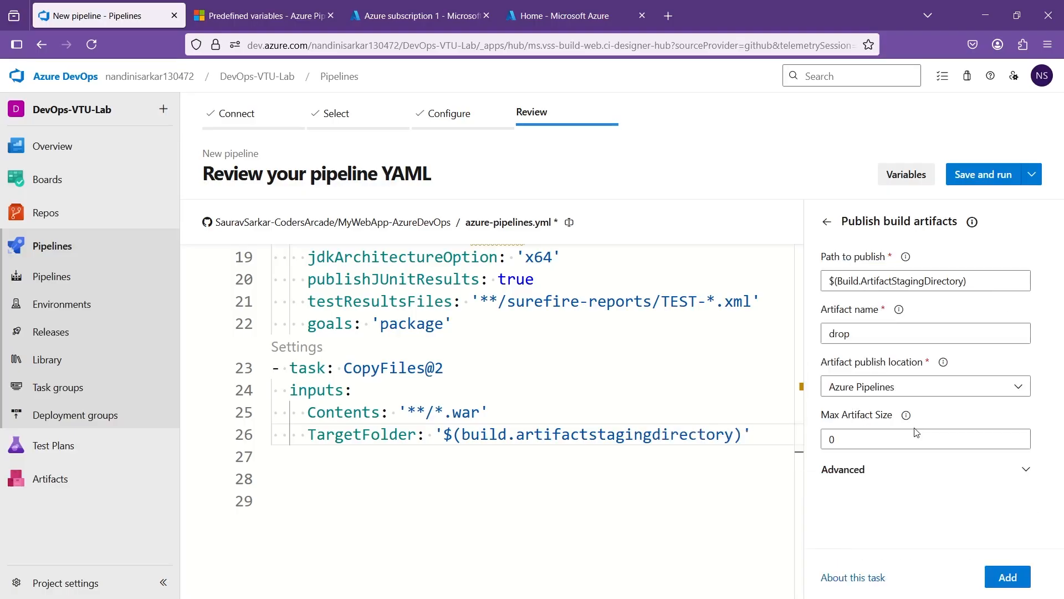
Step: Add the Publish build artifacts task below the TargetFolder line, publishing $(Build.ArtifactStagingDirectory) as drop to Azure Pipelines
double_click(861, 332)
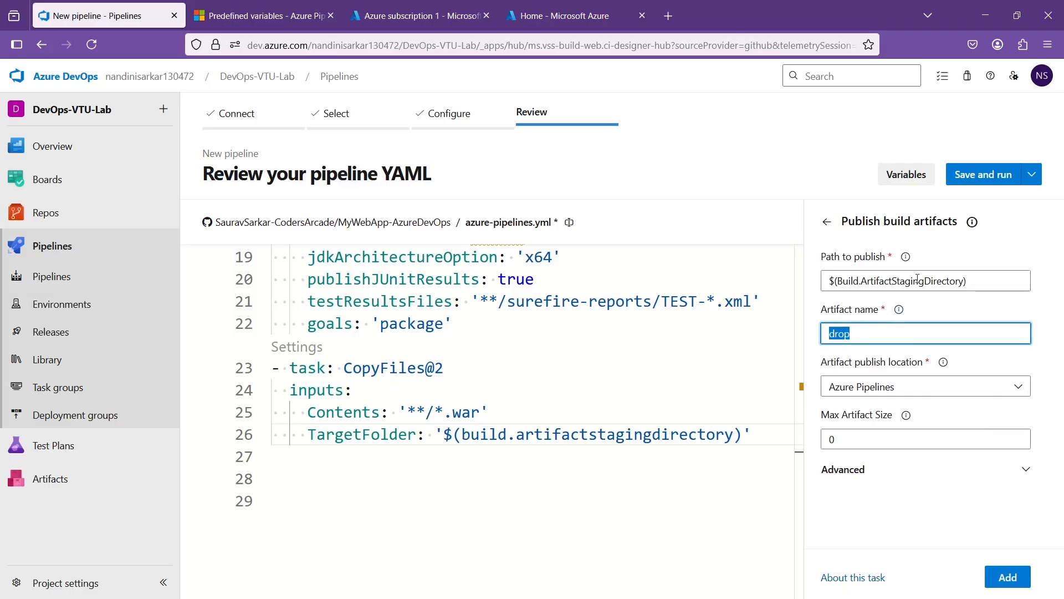
click(975, 281)
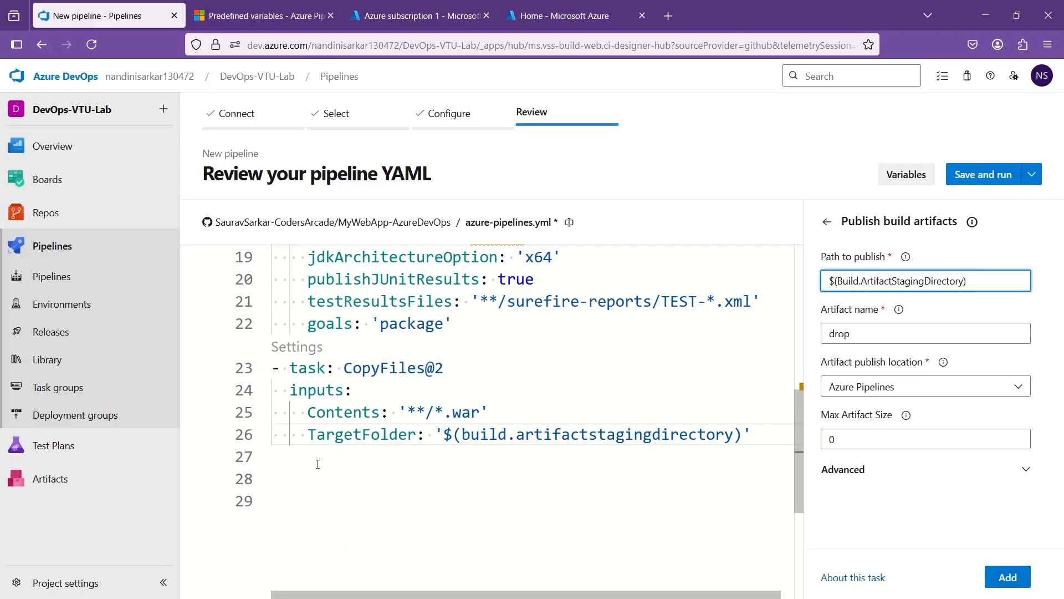
drag(317, 464, 285, 502)
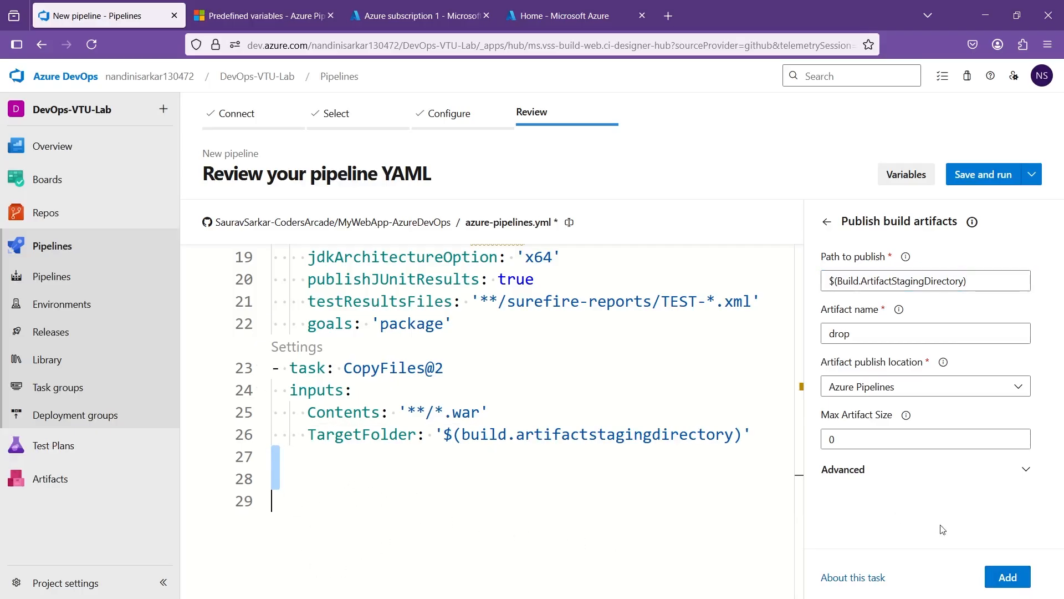
click(758, 427)
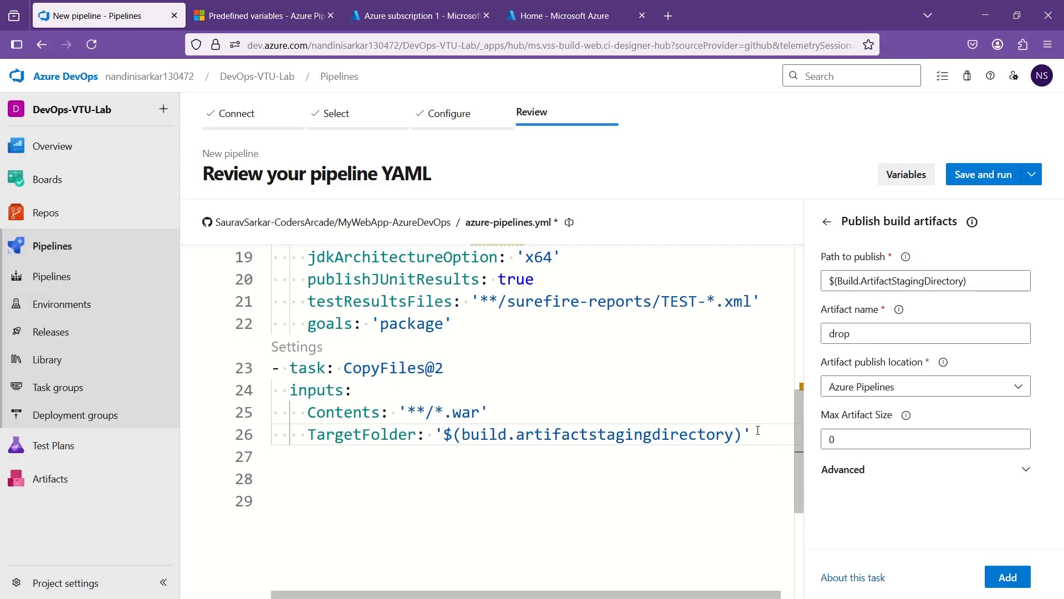
click(1008, 578)
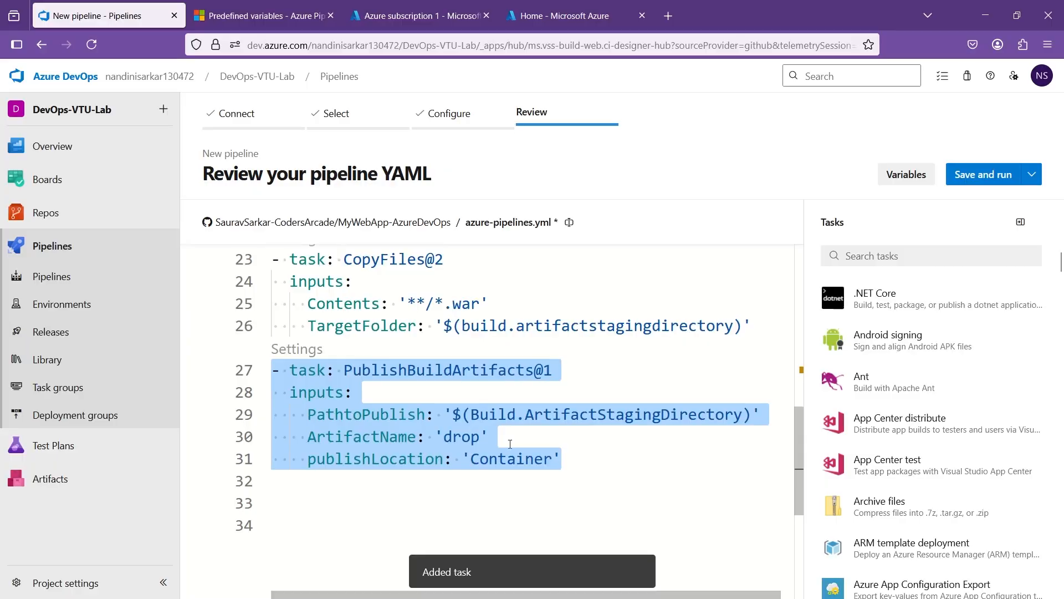
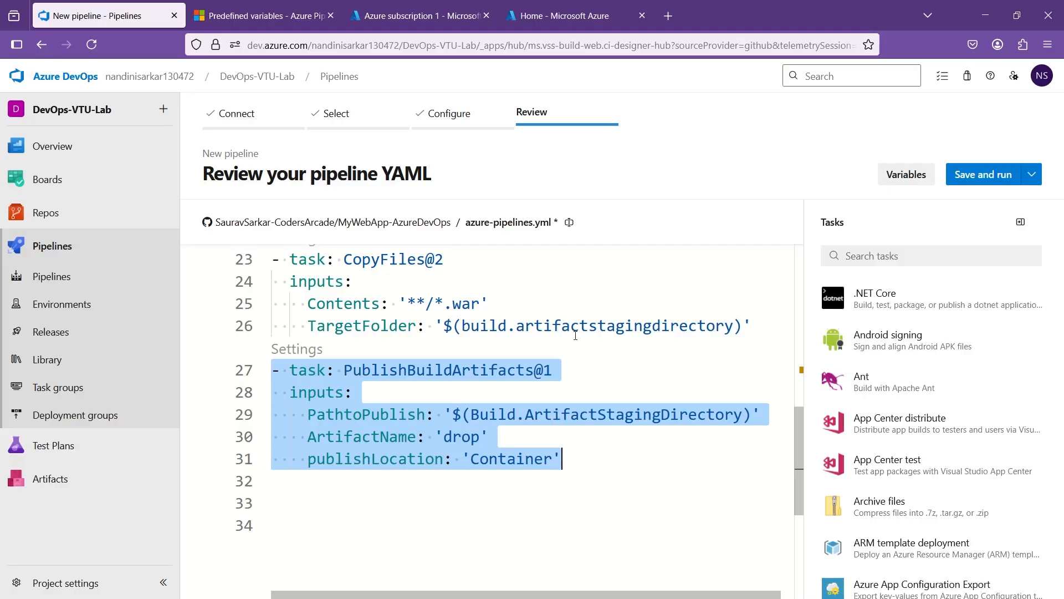
Step: Review the completed YAML, then save and run it with the commit message "Set up CI with Azure Pipelines" directly on the master branch
scroll(583, 399, up, 8)
scroll(576, 335, down, 9)
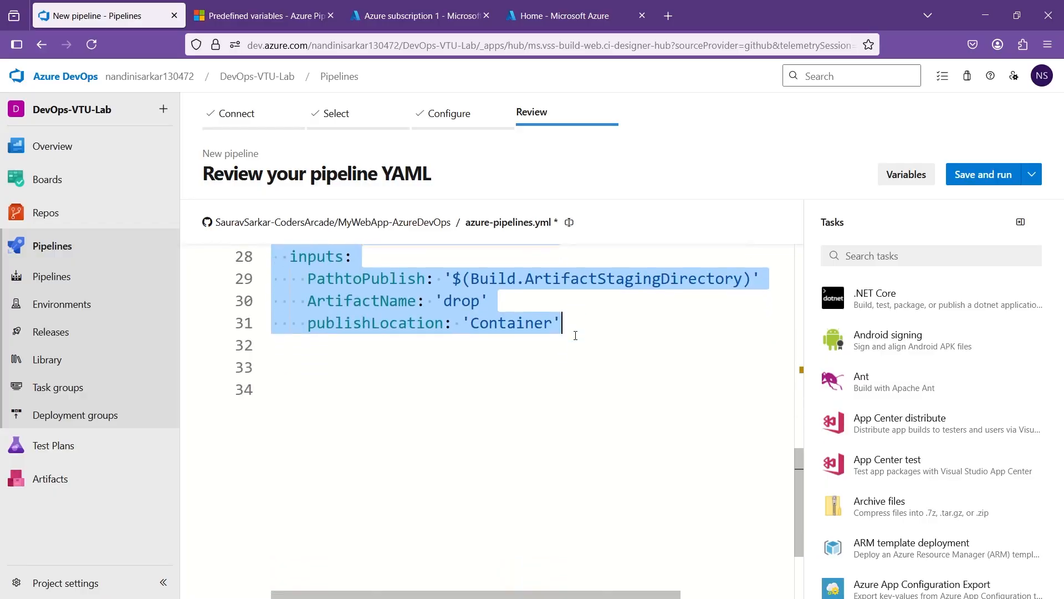
scroll(594, 330, up, 10)
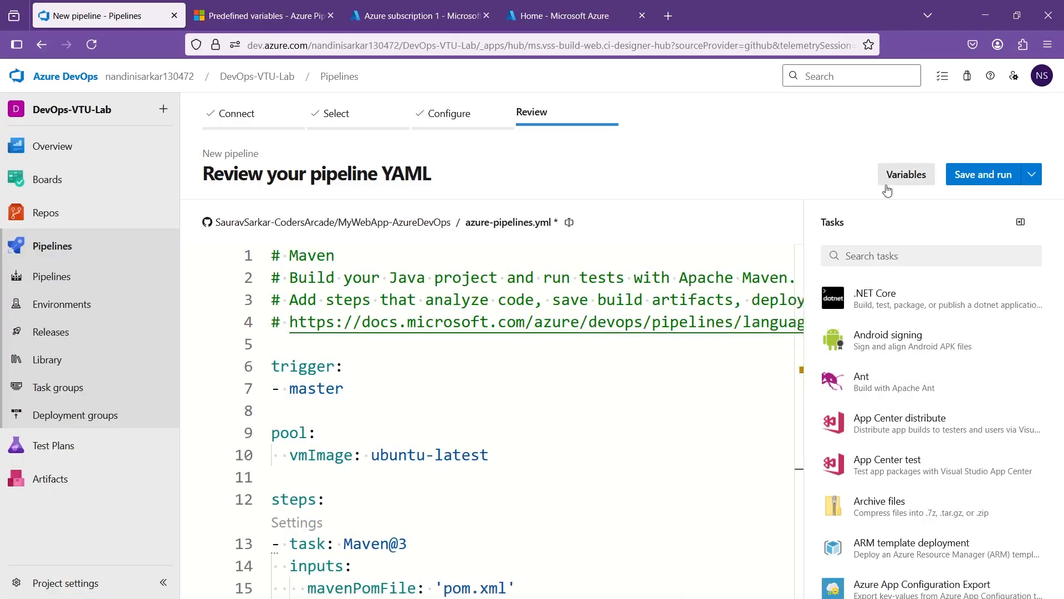
click(1004, 181)
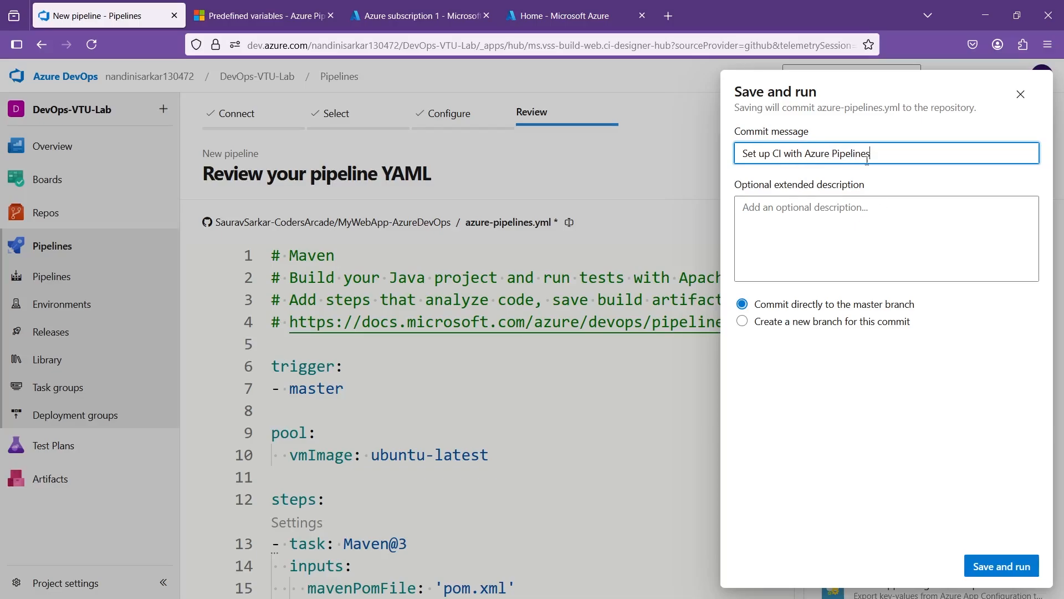
drag(874, 154, 733, 159)
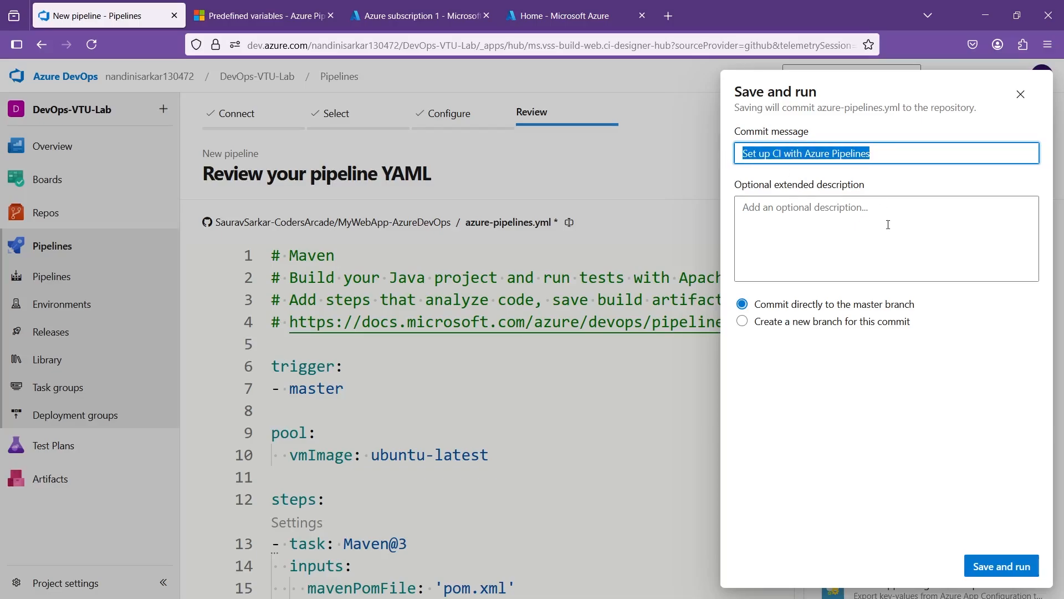
click(1007, 568)
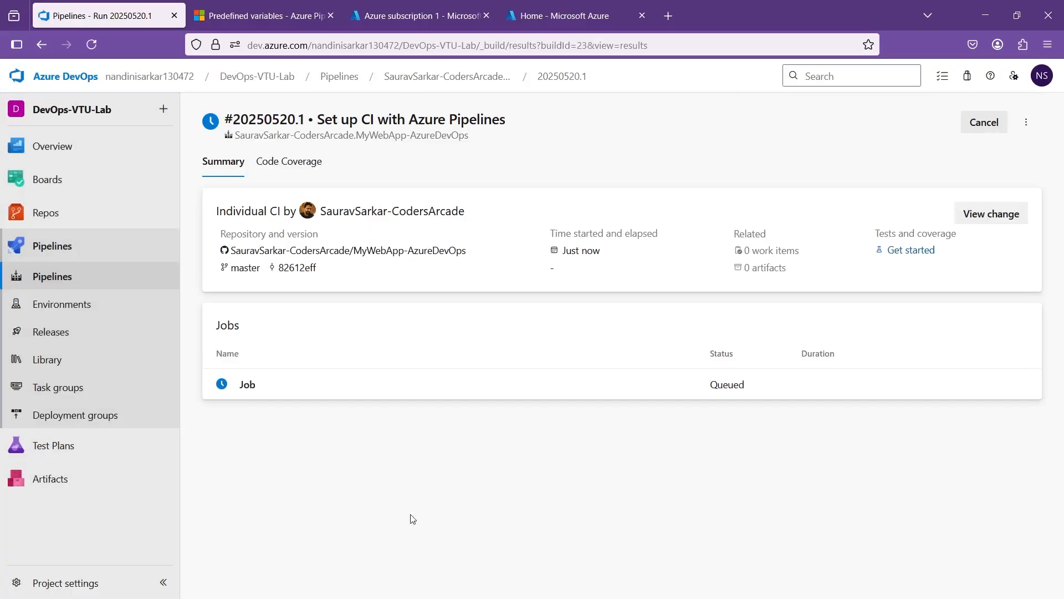
Step: Open the job of the pipeline run and examine its log, including the pool, image and job preparation parameters
click(247, 385)
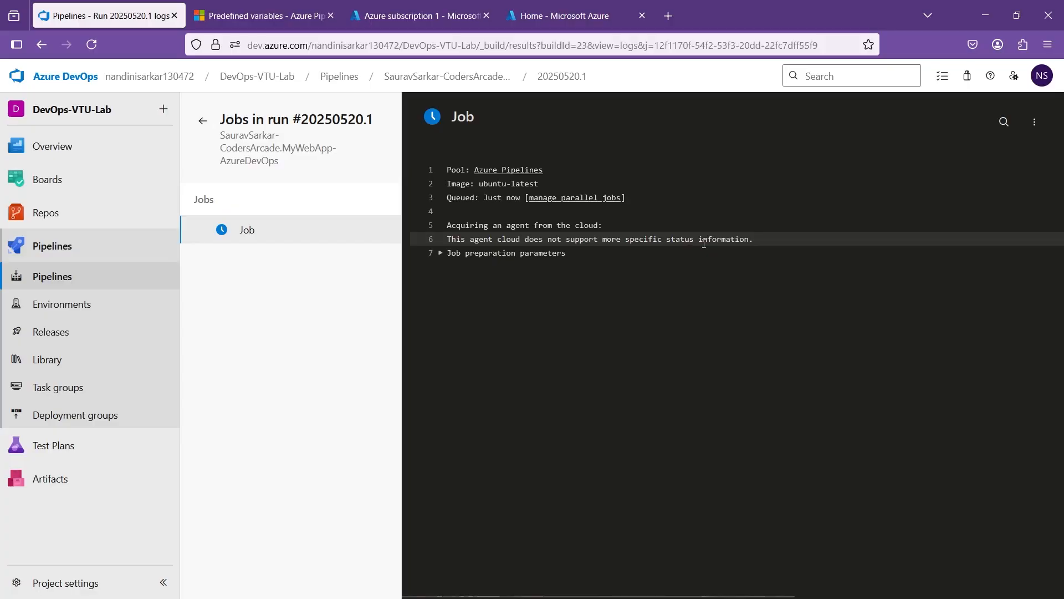
drag(755, 239, 431, 166)
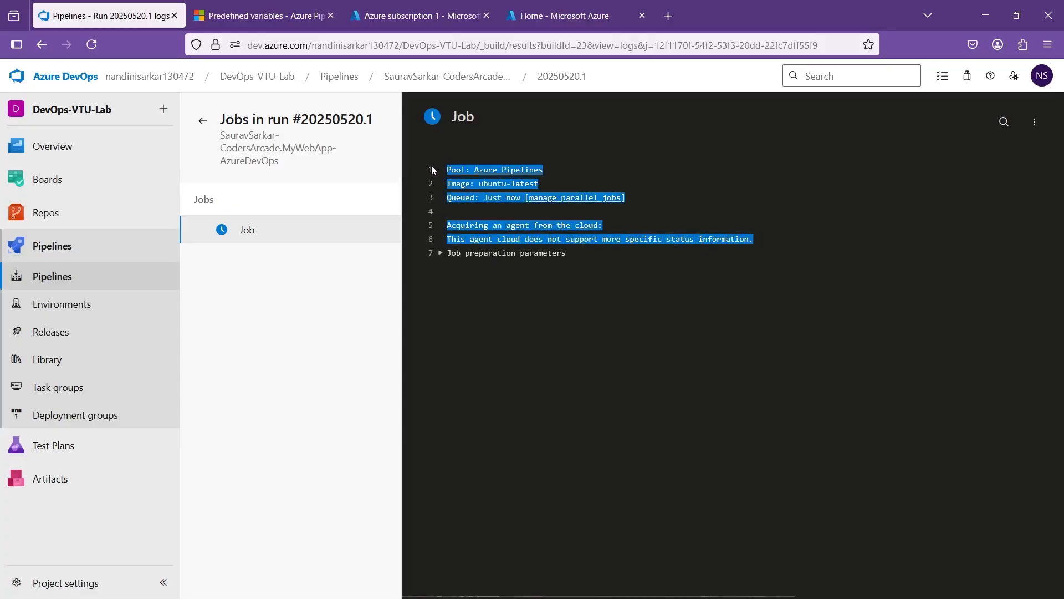
drag(539, 183, 434, 166)
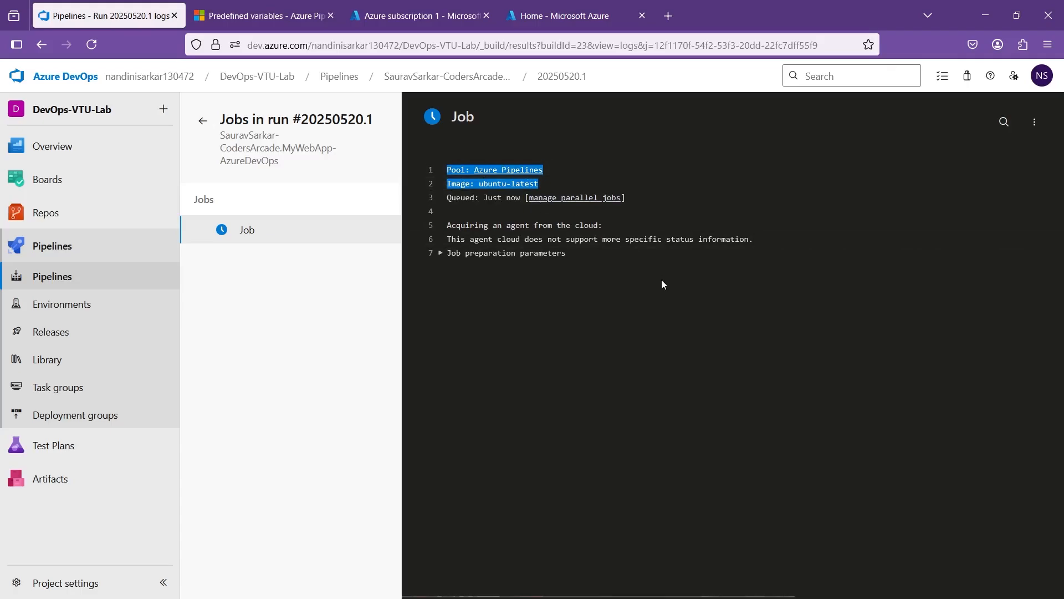
click(440, 254)
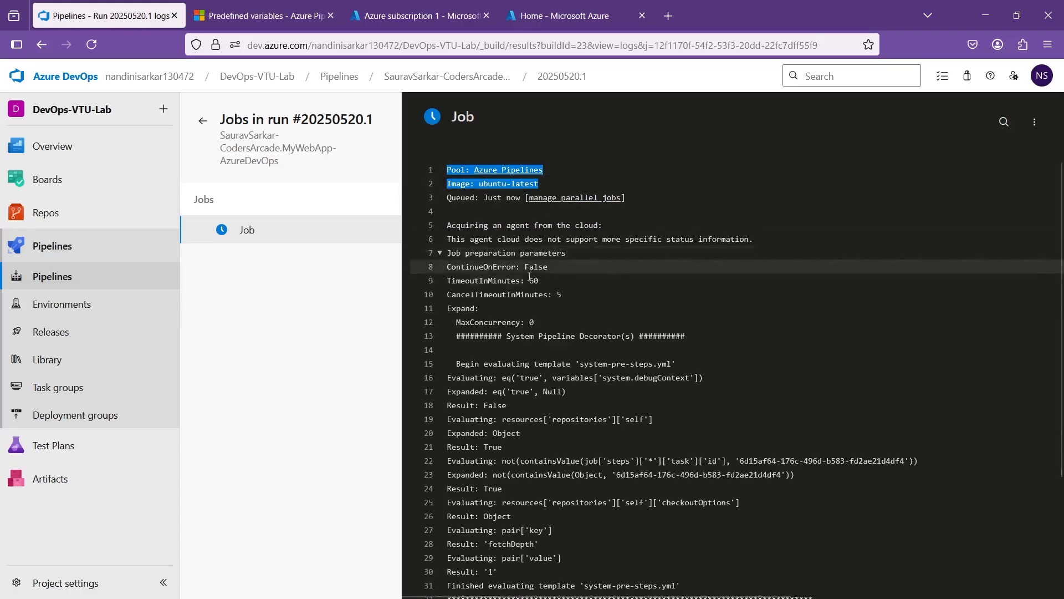
scroll(654, 349, down, 5)
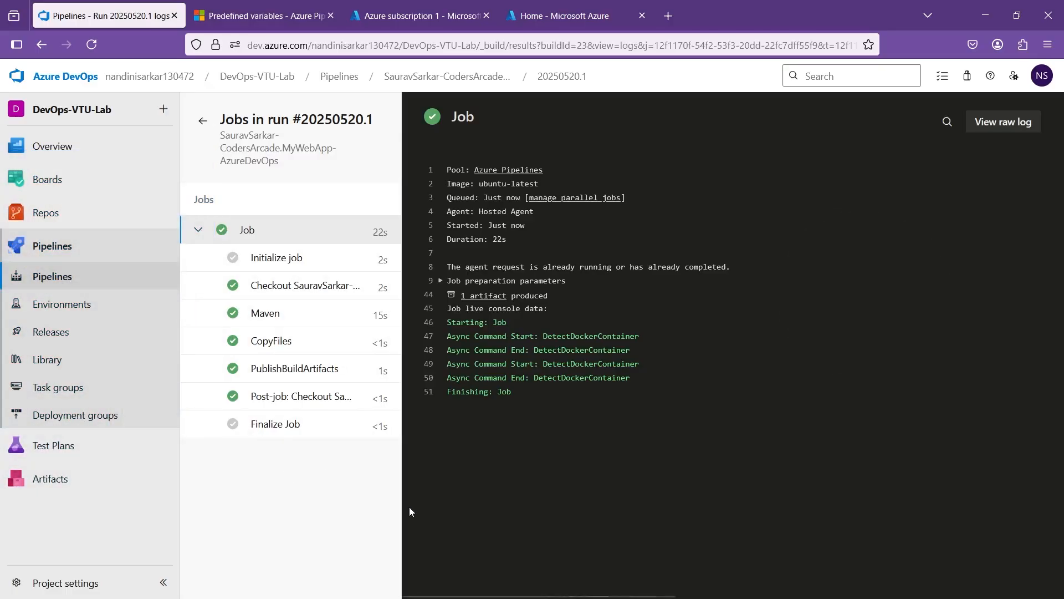
Step: Switch to Eclipse, locate MyWebApp.war in the MyWebApp project's target folder, and return to the pipeline run in the browser
click(738, 595)
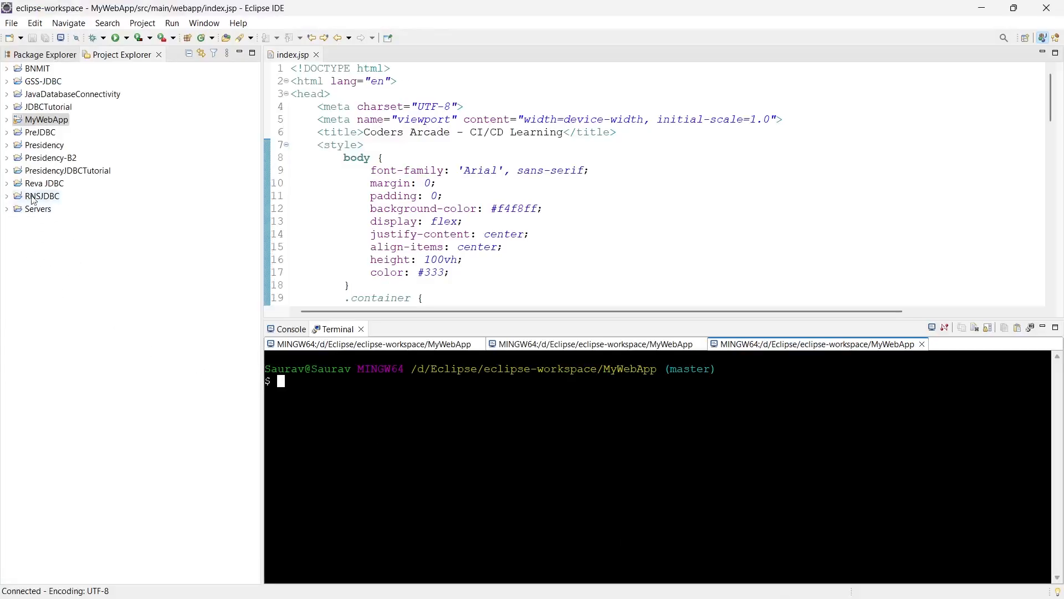
click(7, 119)
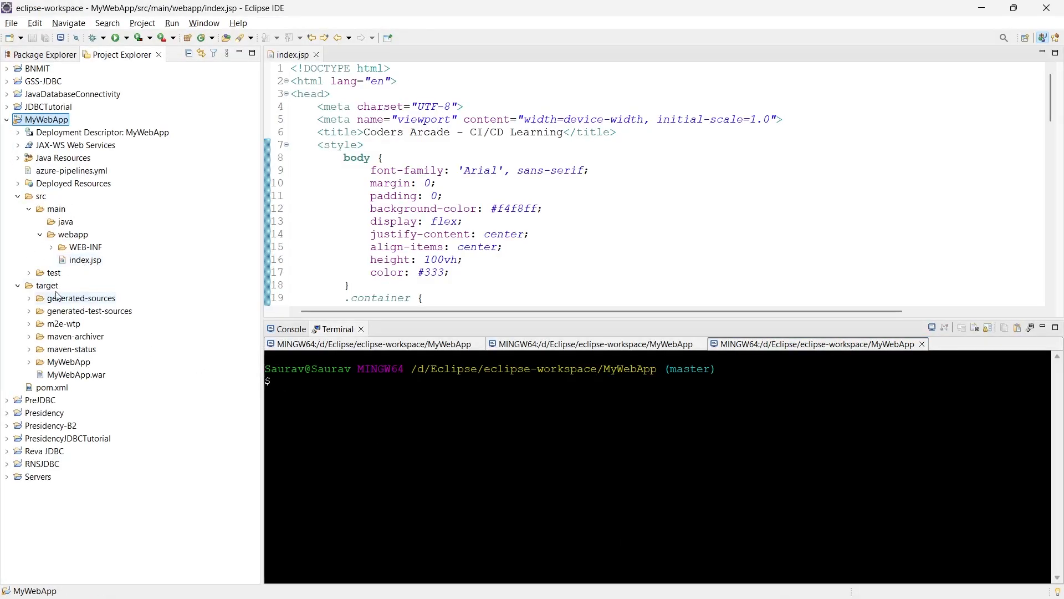
click(75, 377)
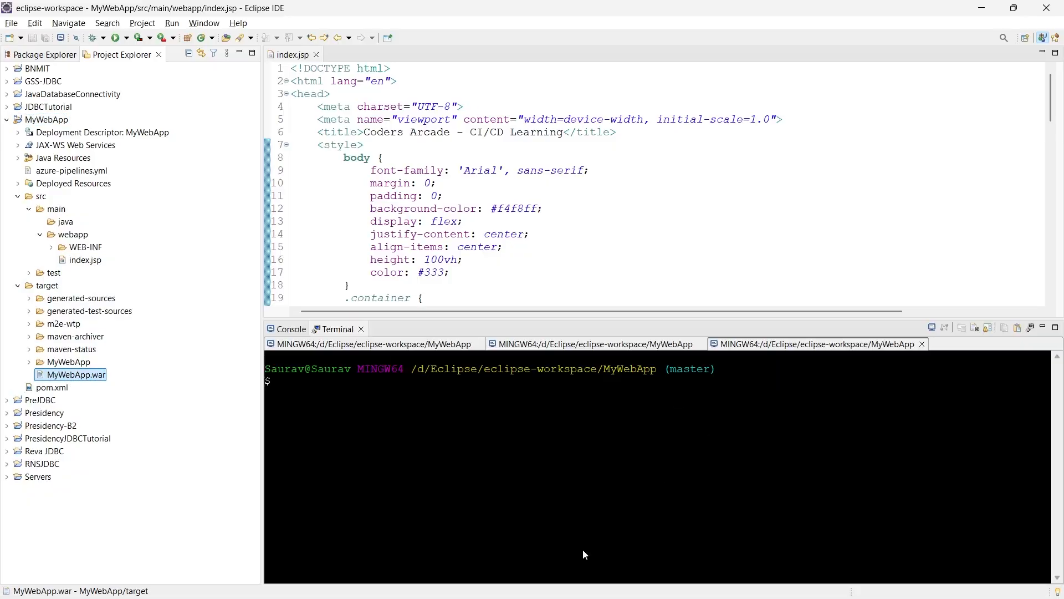
click(394, 563)
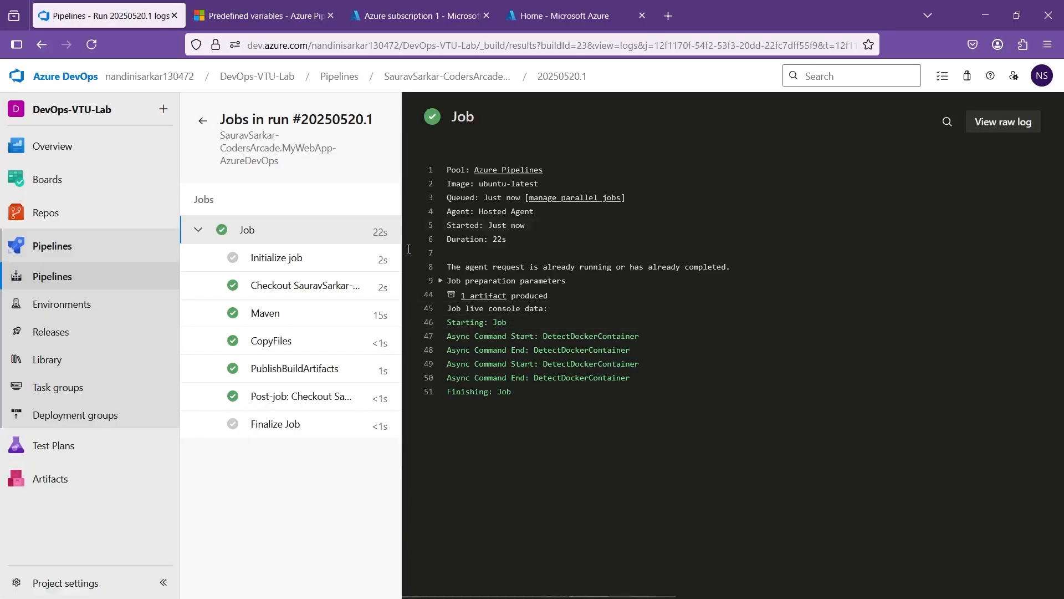
Step: Return to the run summary and examine its title, the account that triggered it, the warnings and the job status
click(204, 122)
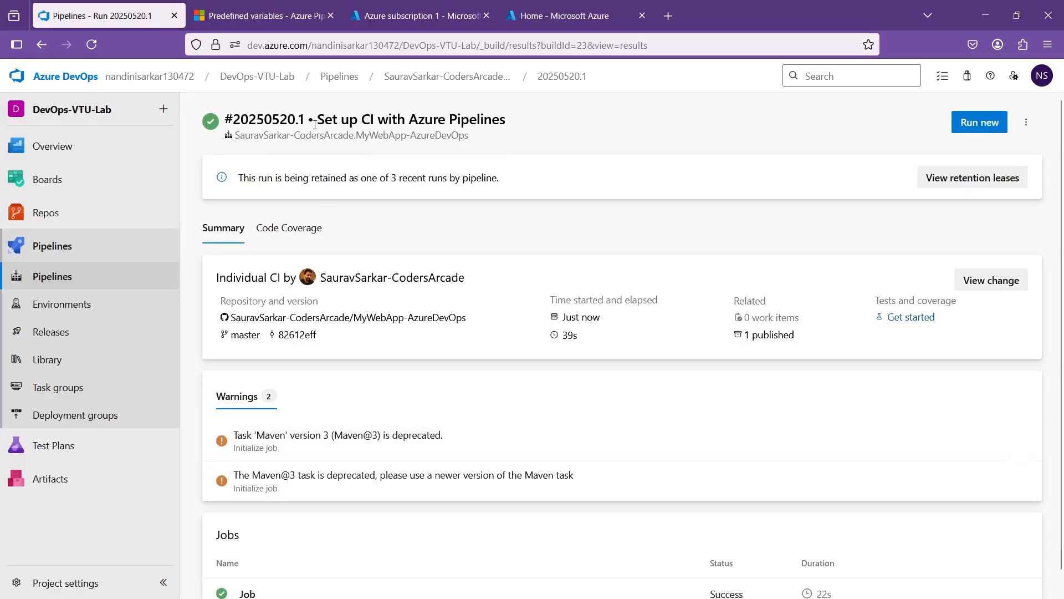
drag(314, 124, 511, 126)
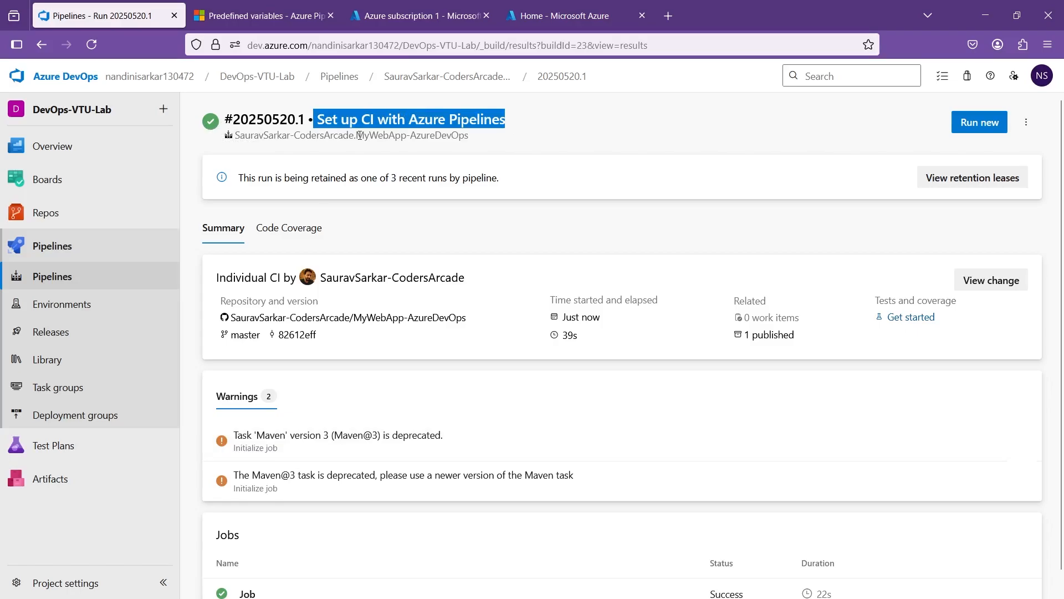
click(584, 142)
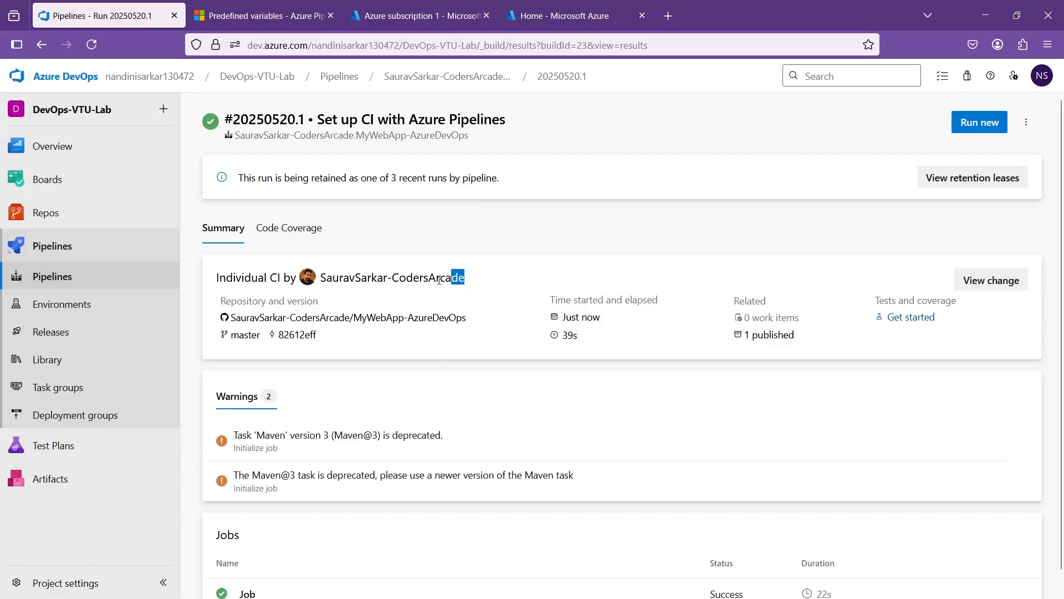
drag(467, 280, 322, 281)
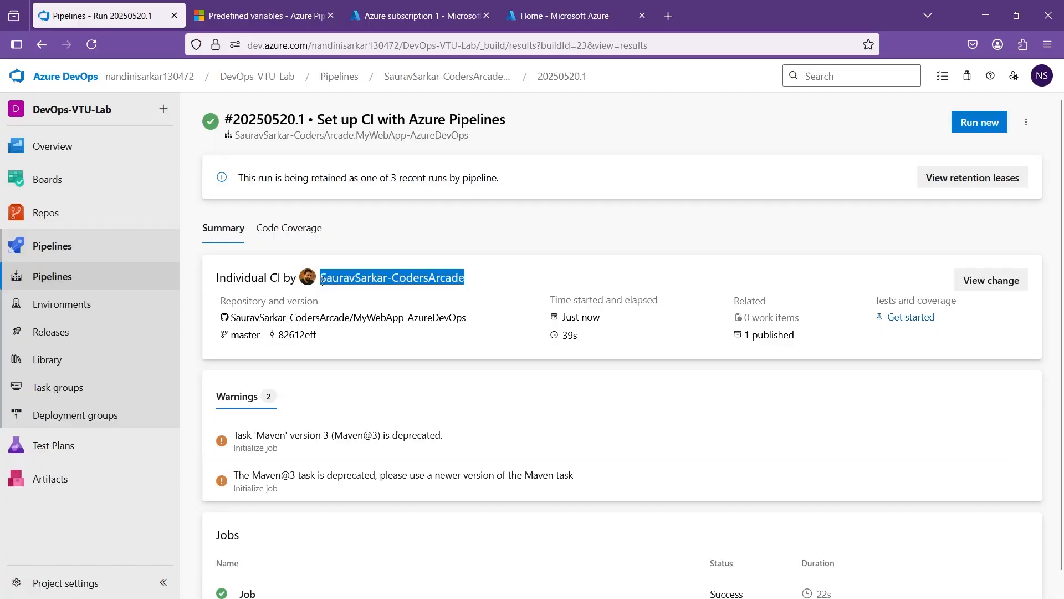
click(390, 384)
scroll(633, 394, down, 1)
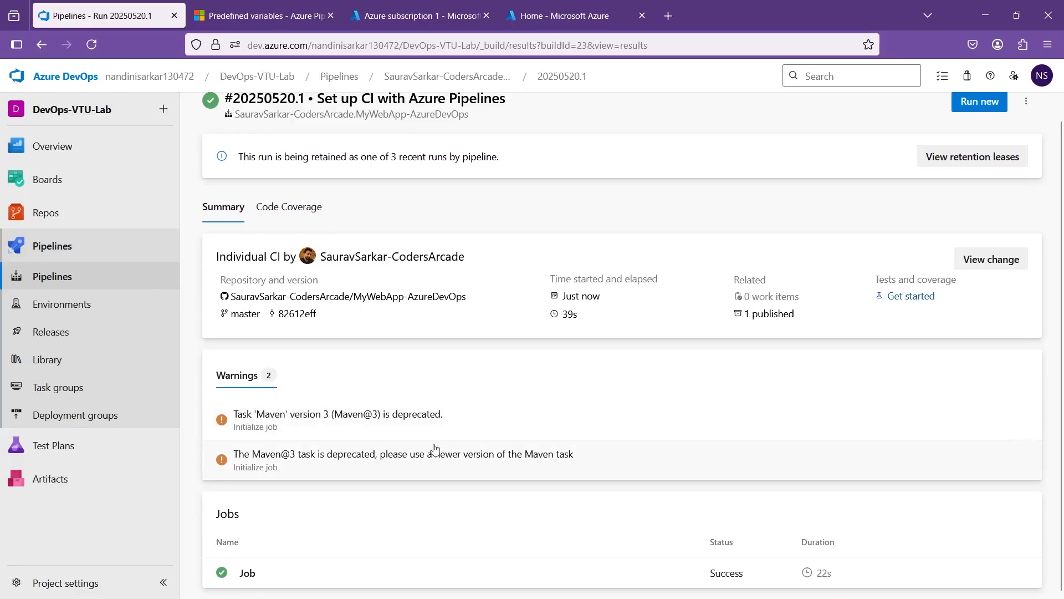
scroll(456, 512, down, 1)
Step: Check the steps of the finished job, then return to the summary and inspect its related published artifacts entry
click(247, 575)
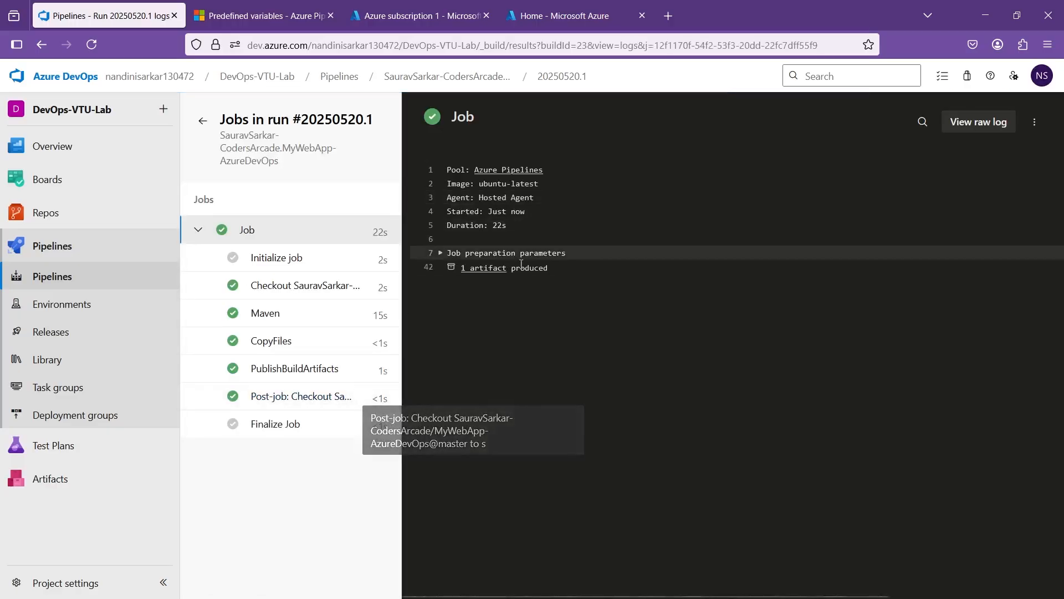
click(202, 120)
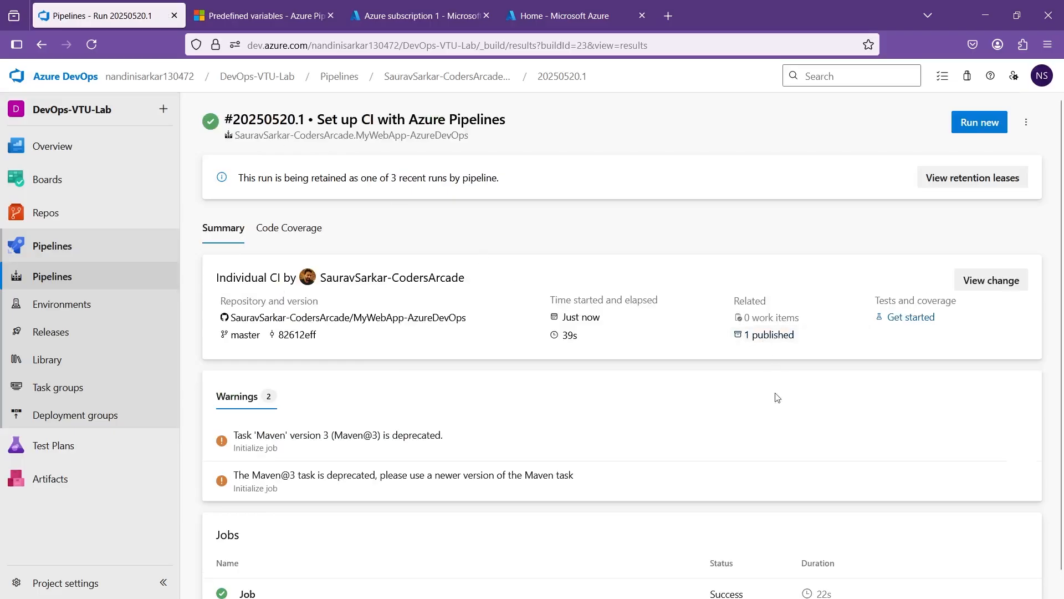
scroll(772, 392, up, 5)
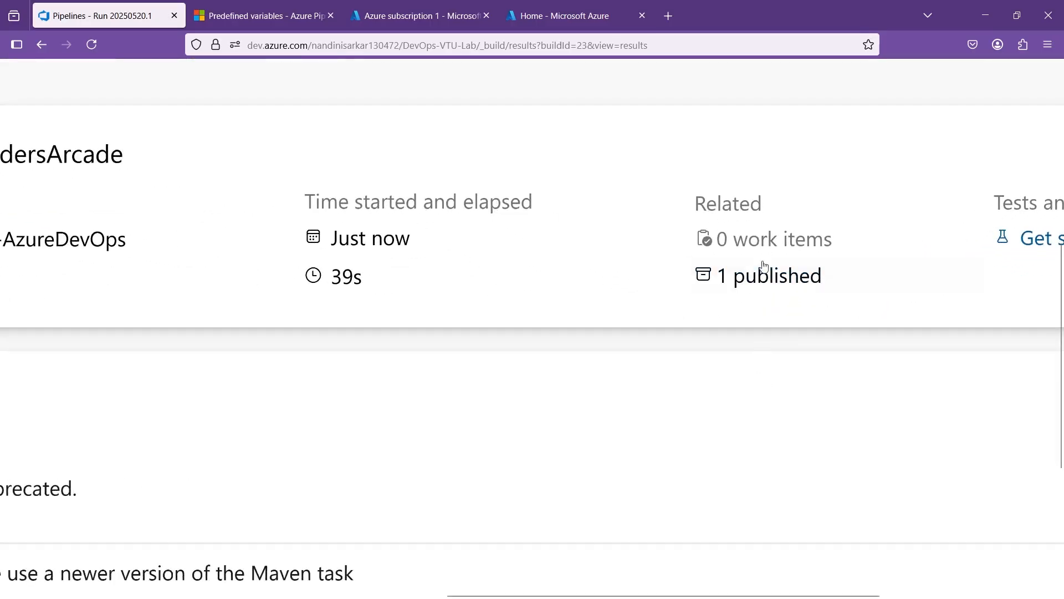
scroll(750, 377, down, 5)
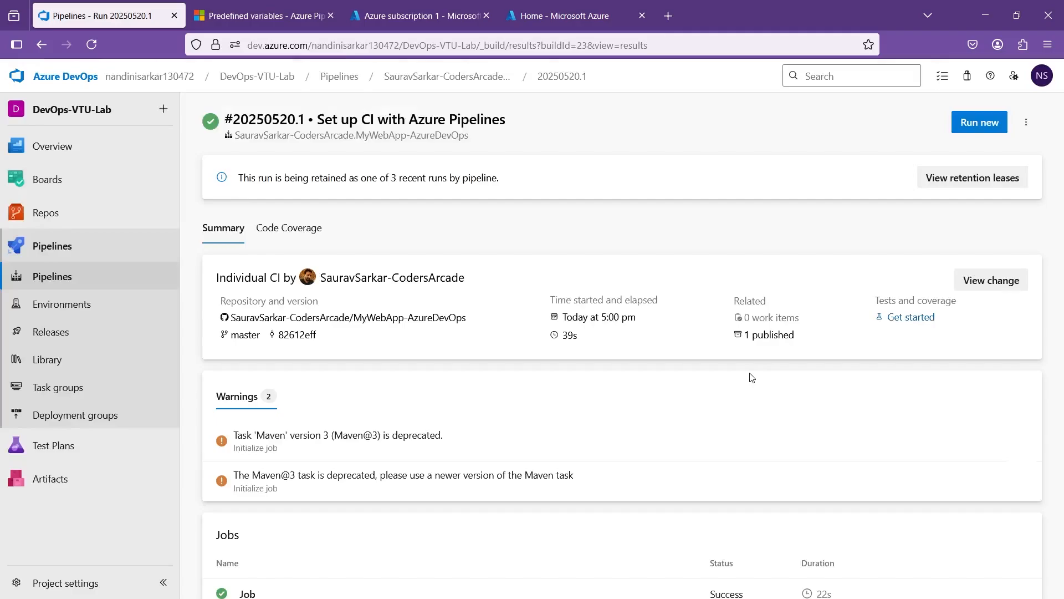
Step: Open the run's published artifacts and expand the drop artifact and its target folder
click(778, 345)
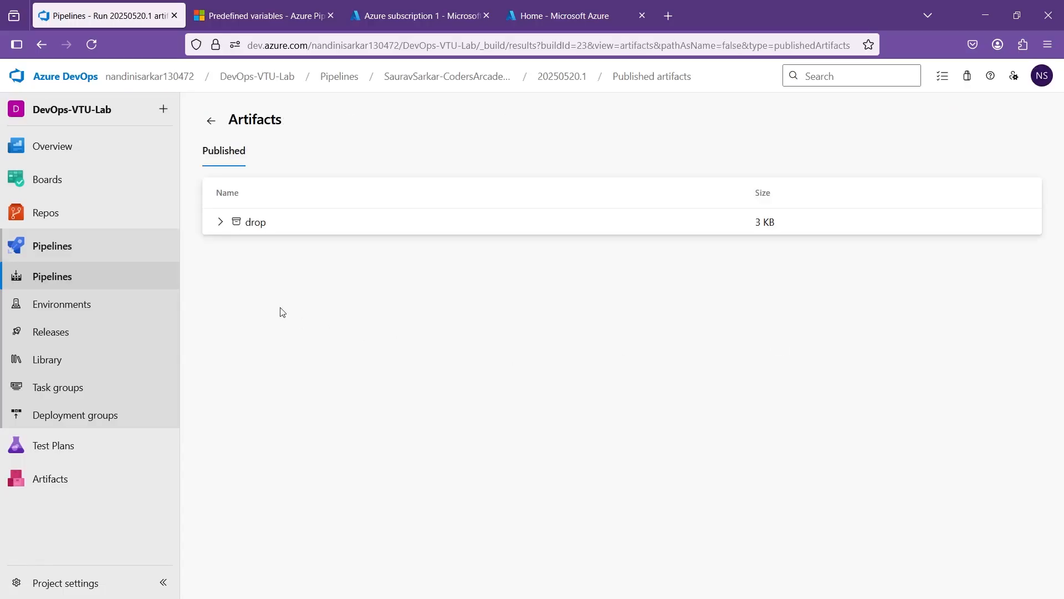
click(221, 223)
click(231, 248)
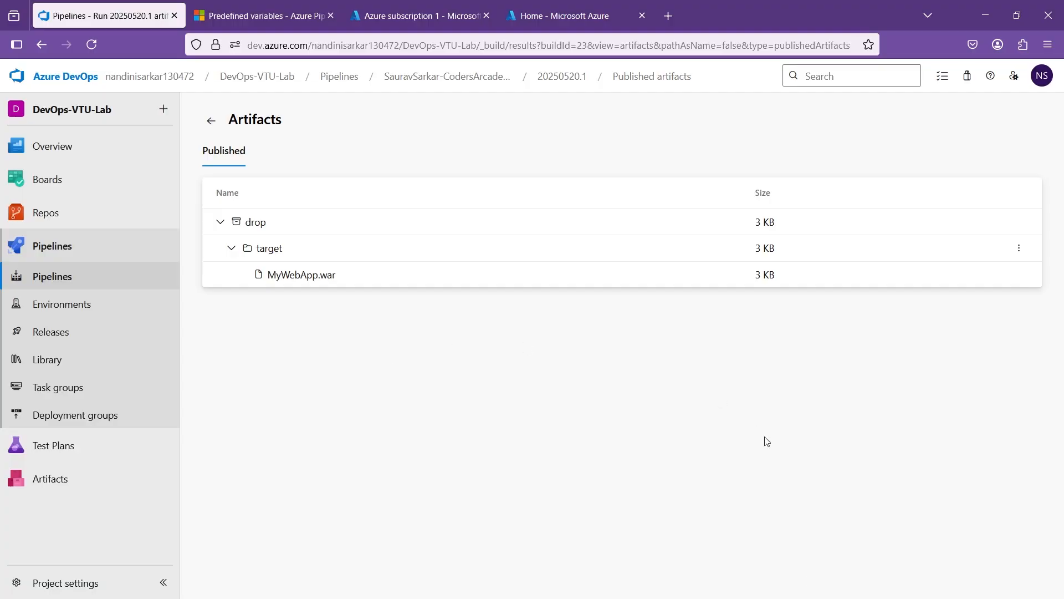
Step: Switch to Paint and append a blank line and "Eclipse -> DWP-> target/war -> Website" below the existing notes
click(802, 592)
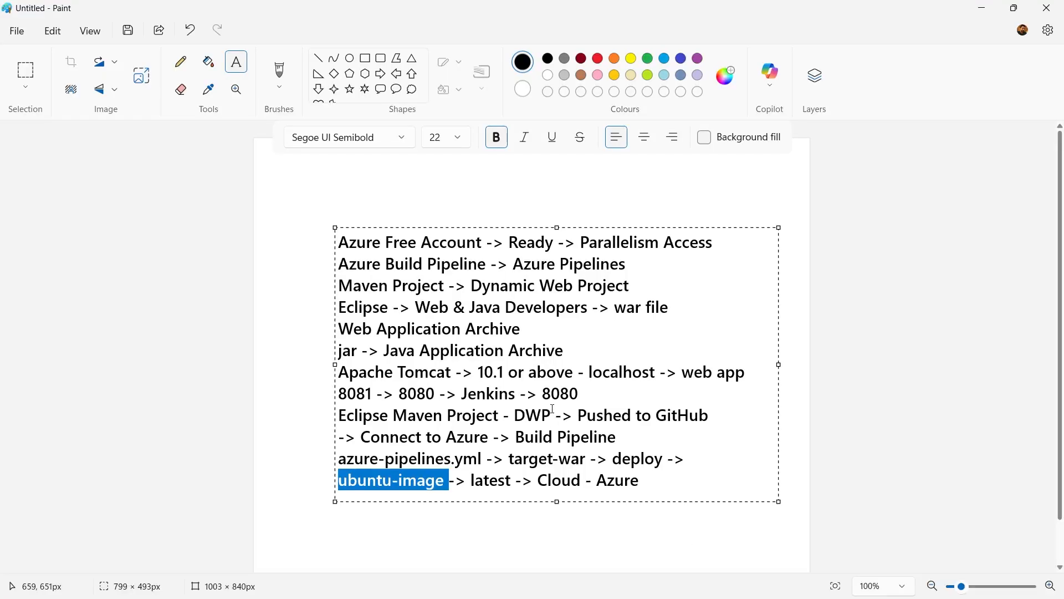
click(651, 487)
key(Return)
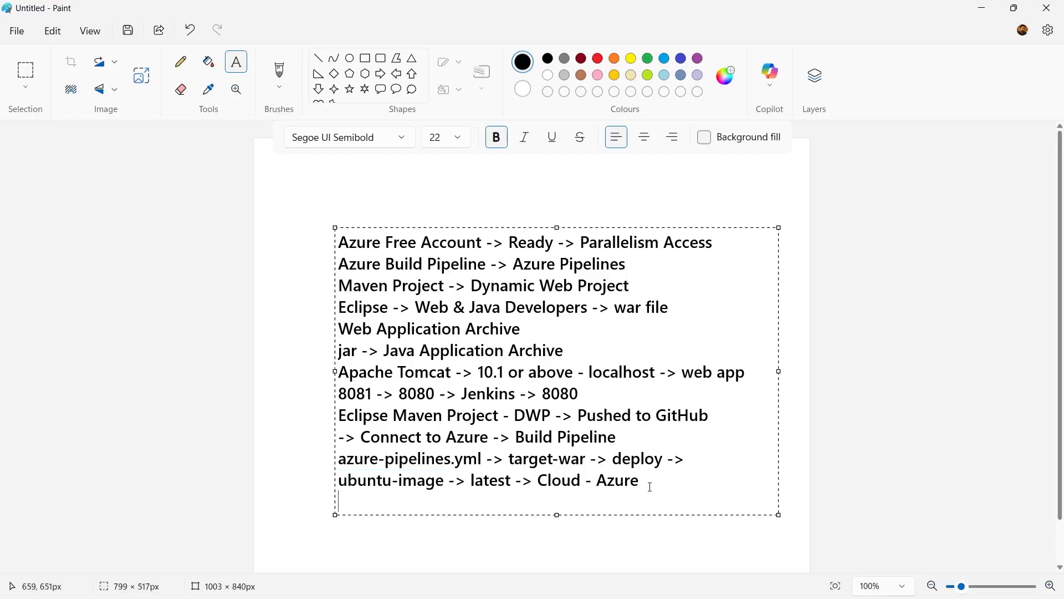
text(Eclipse -> DW)
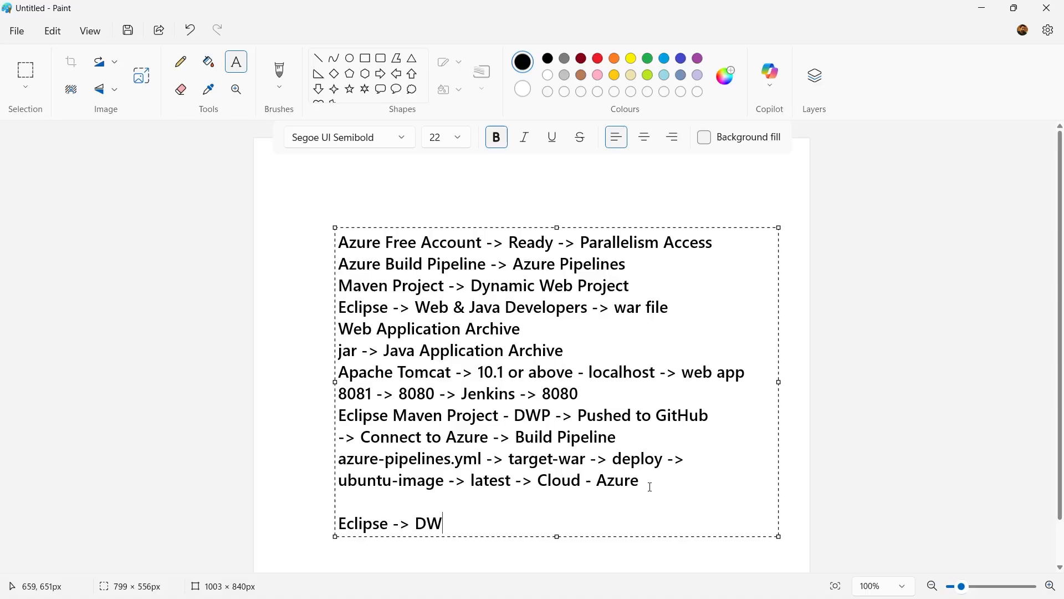
text(P-> war-target/)
key(End)
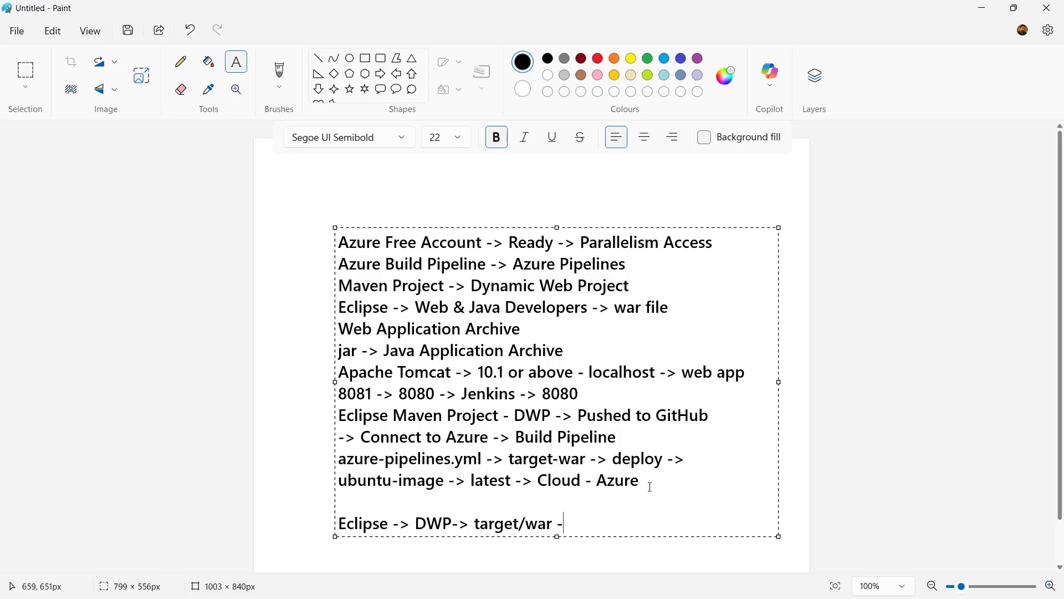
text(> Website)
key(Return)
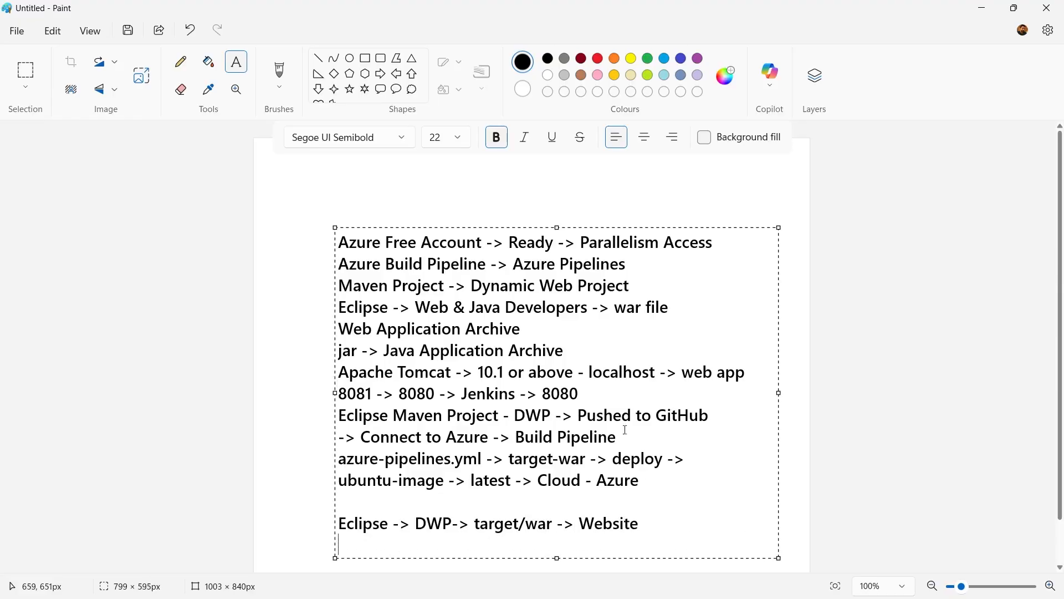
Step: Move the notes text box higher on the canvas and add the line "Project -> GitHub -> Azure -> azure-pipeline.yml"
drag(629, 229, 627, 173)
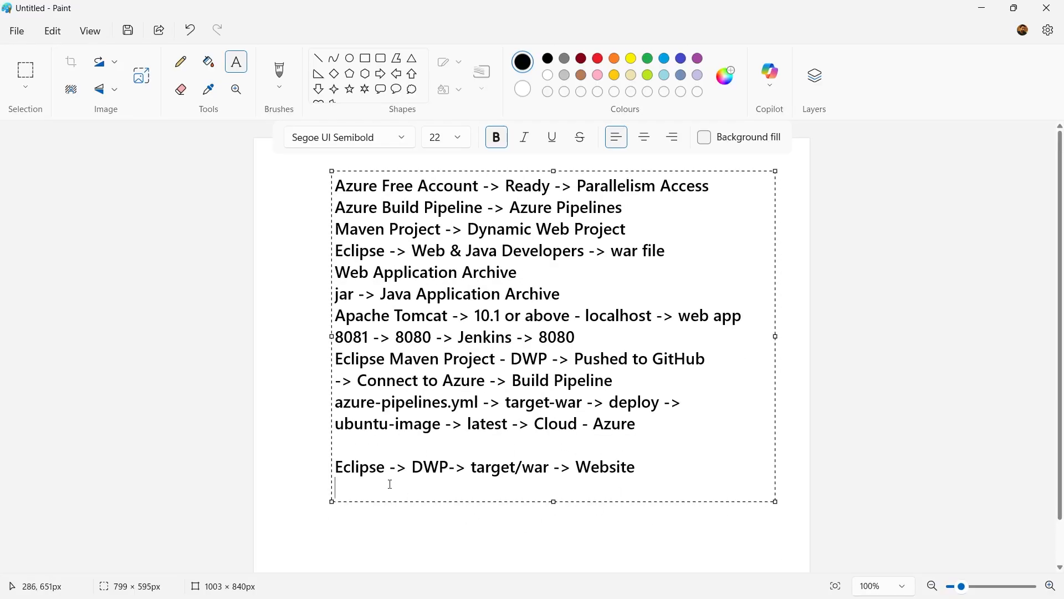
text(Project -> GitHub -)
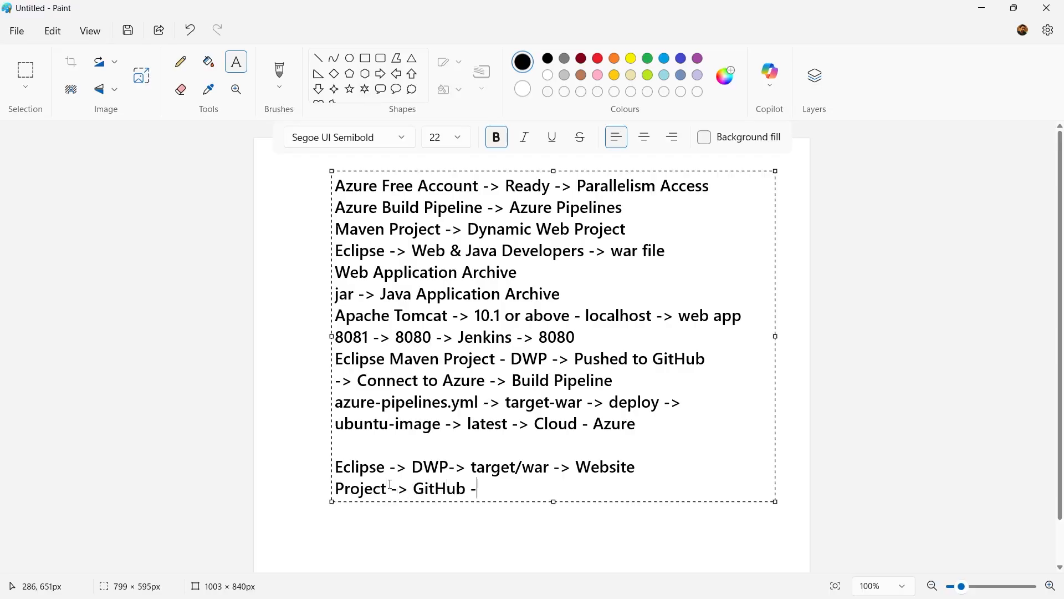
text(> Azure -> azure-pipeli)
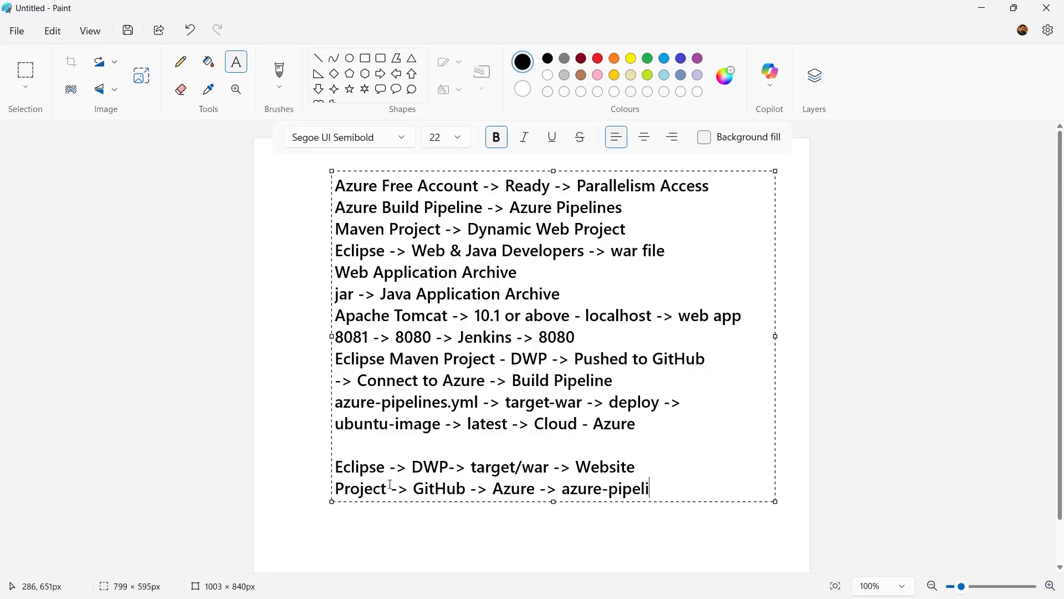
text(ne.yml)
key(Return)
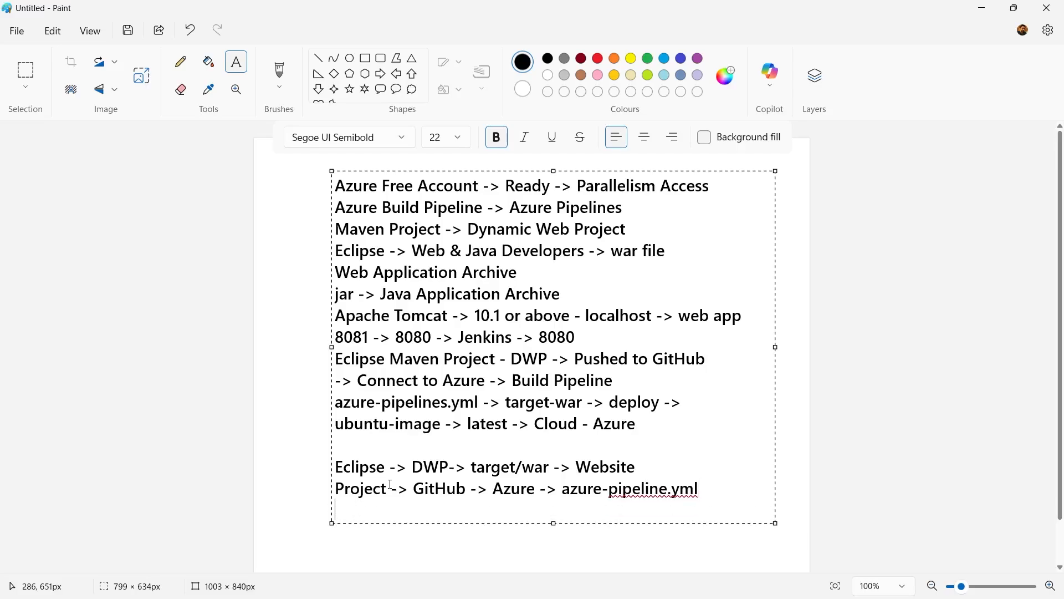
Step: Add the line "Copy files-> **/*.war -> Artifact -> Deployed ?" to the end of the notes
text(Copy files-> war)
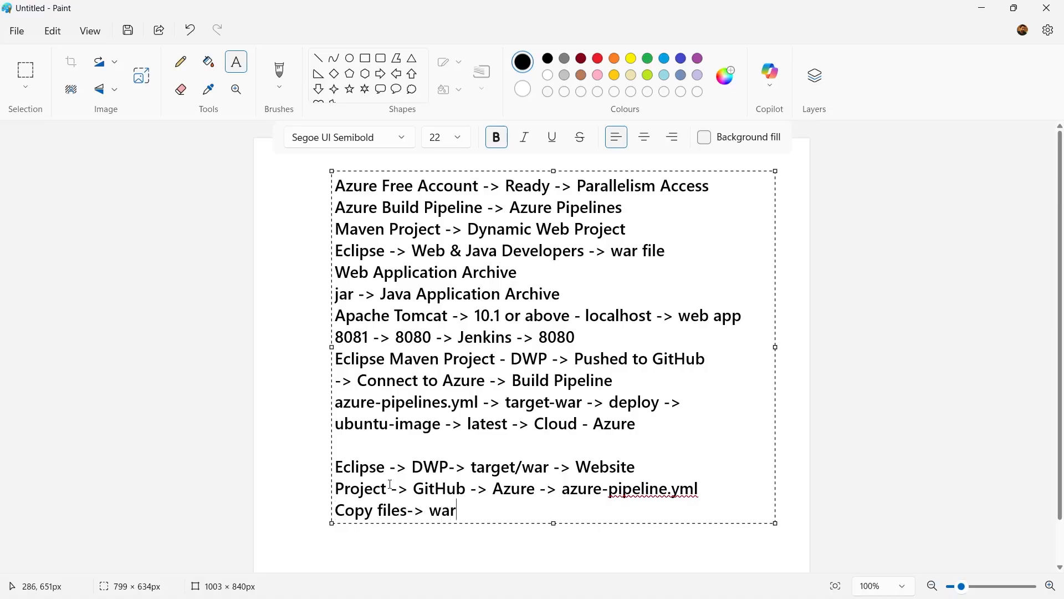
text(**/*.-> Ar)
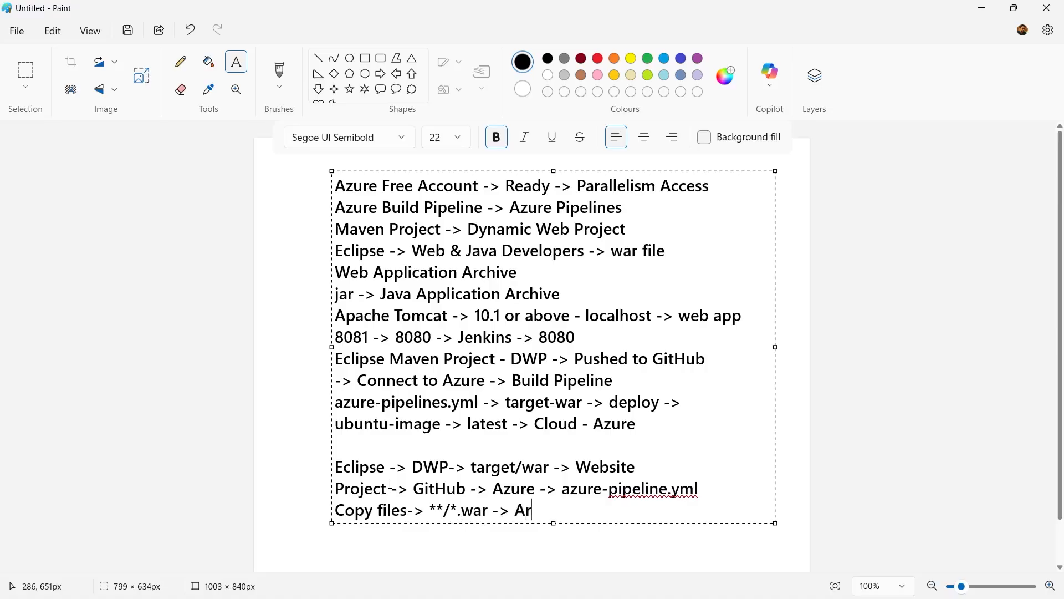
text(tifact)
text(-> Deplo)
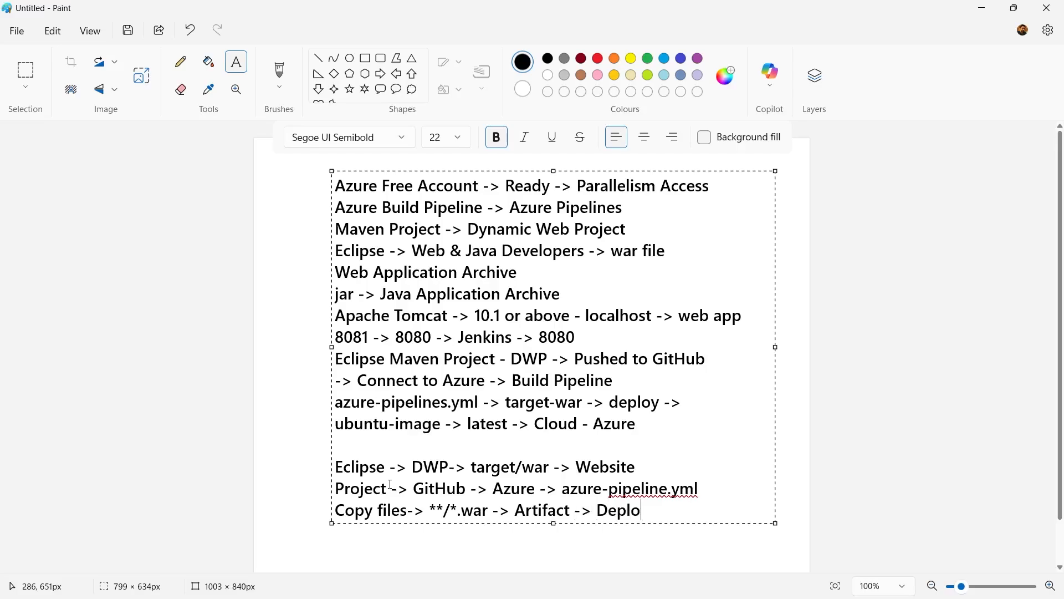
text(yed ?)
key(Return)
Step: Write "image-> vmImage -> ubuntu-latest" on the last line of the notes, removing the stray semicolon
text(ima)
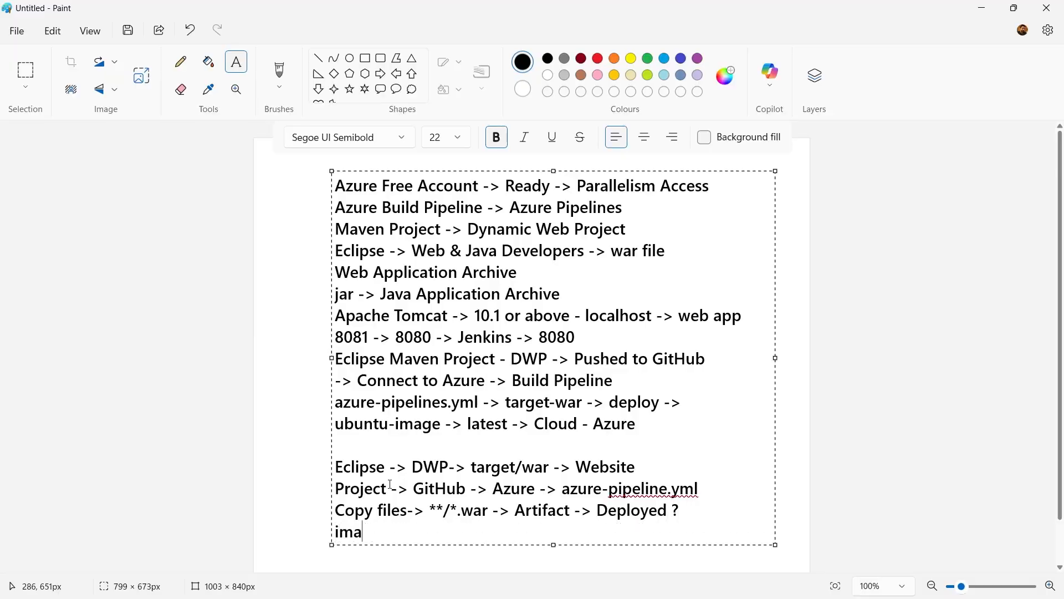
text(ge-> vmImage )
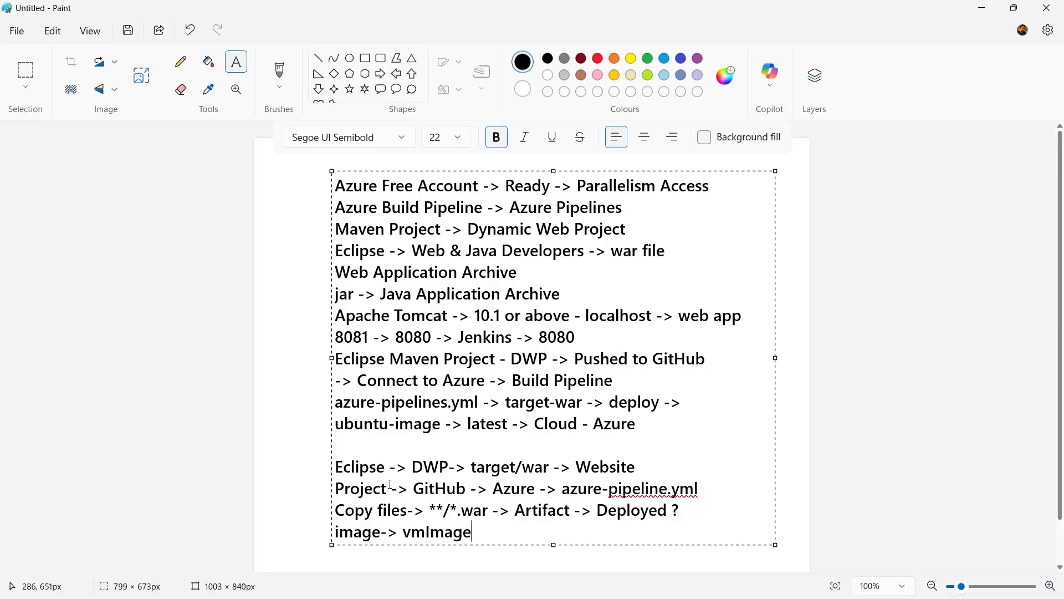
text(-> ubuntu-;latest)
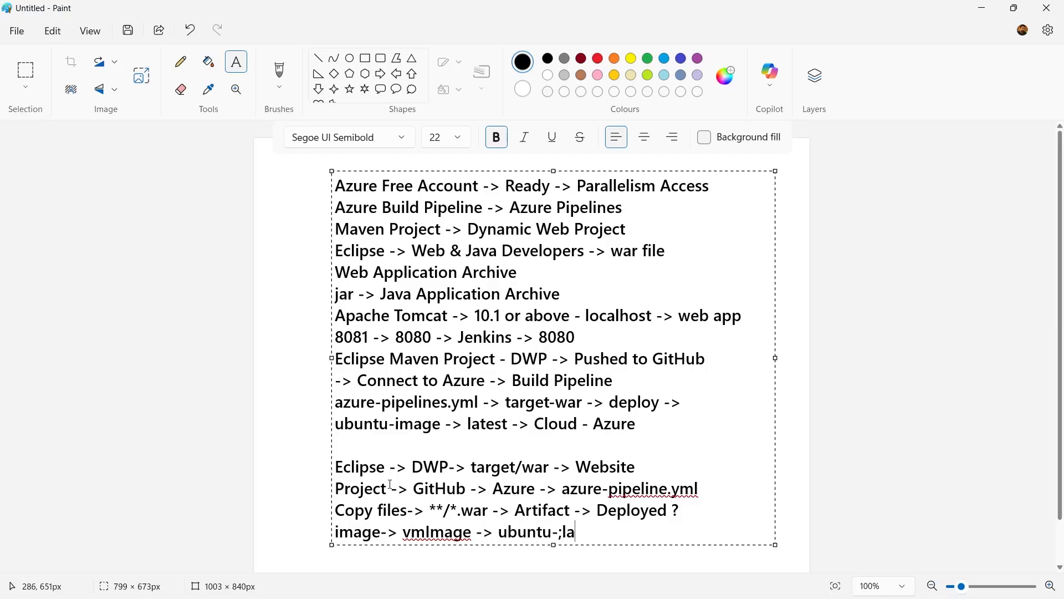
key(Left)
key(Left)
key(Left)
key(BackSpace)
key(Right)
key(Right)
key(Right)
key(Right)
Step: Complete the vmImage line with "(Azure) Cloud SP"
text(())
key(Left)
text(Azure)
key(Right)
text(Clud)
key(Left)
key(Left)
text(o)
key(Right)
key(Right)
text(SP)
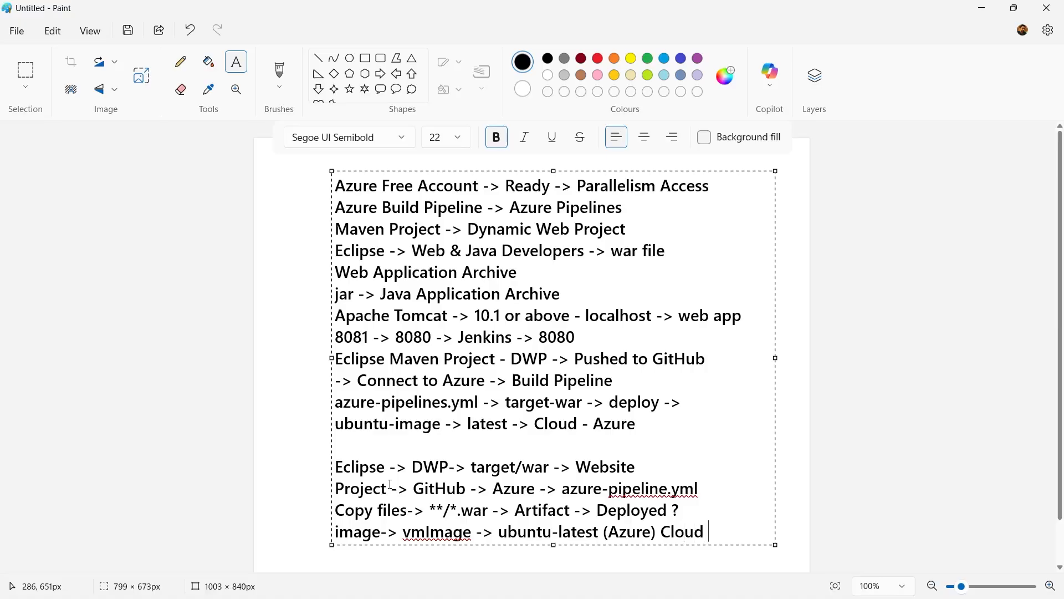
Step: Add the line "Azure Pipeline -> Build Pipeline. Exp 10", checking experiment 10's wording in the DevOps Lab Manual PDF in Acrobat
key(Return)
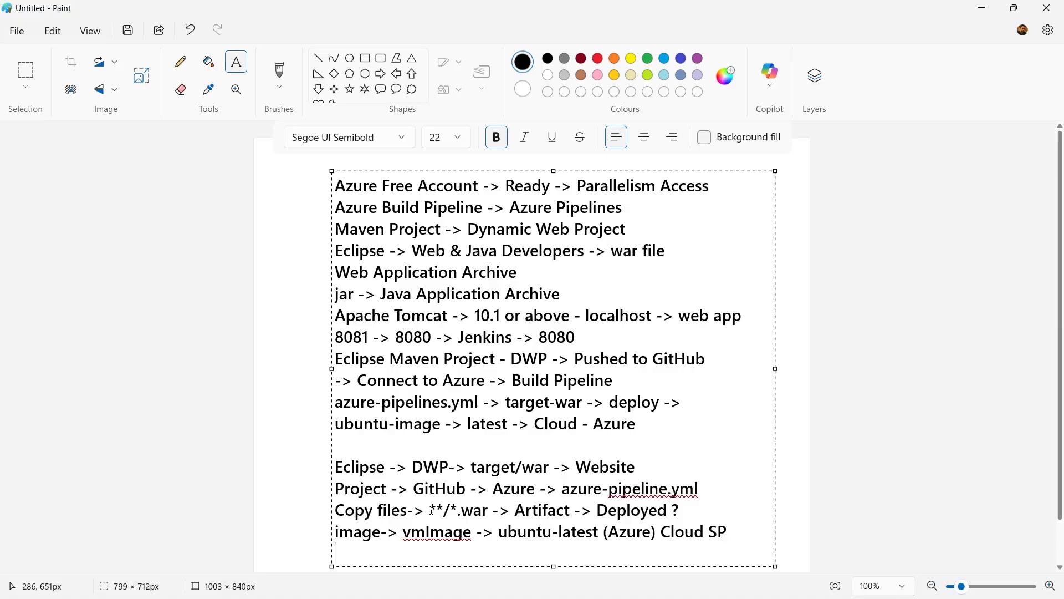
text(Azure)
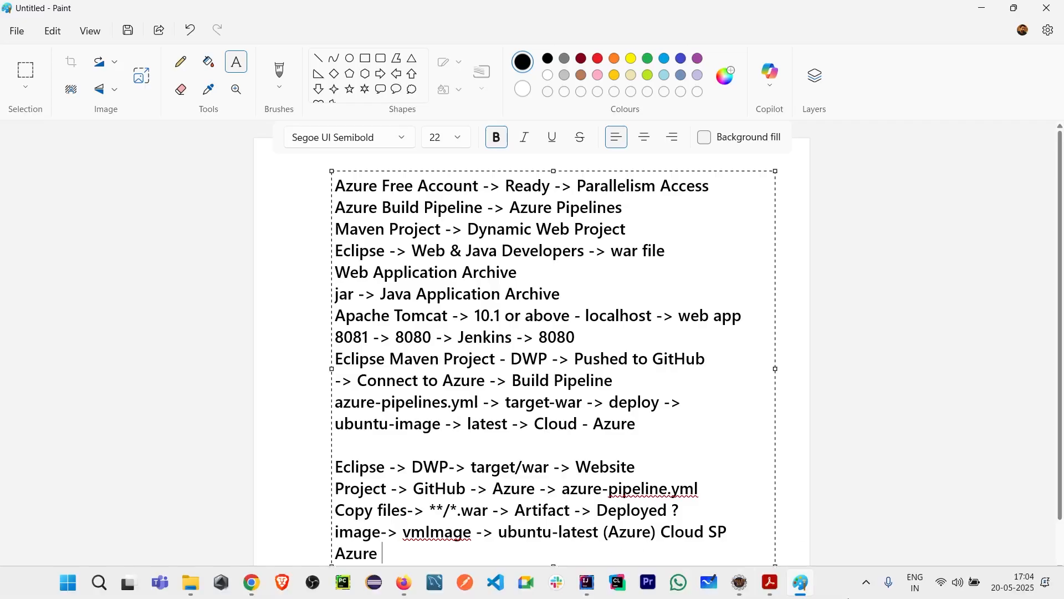
click(772, 583)
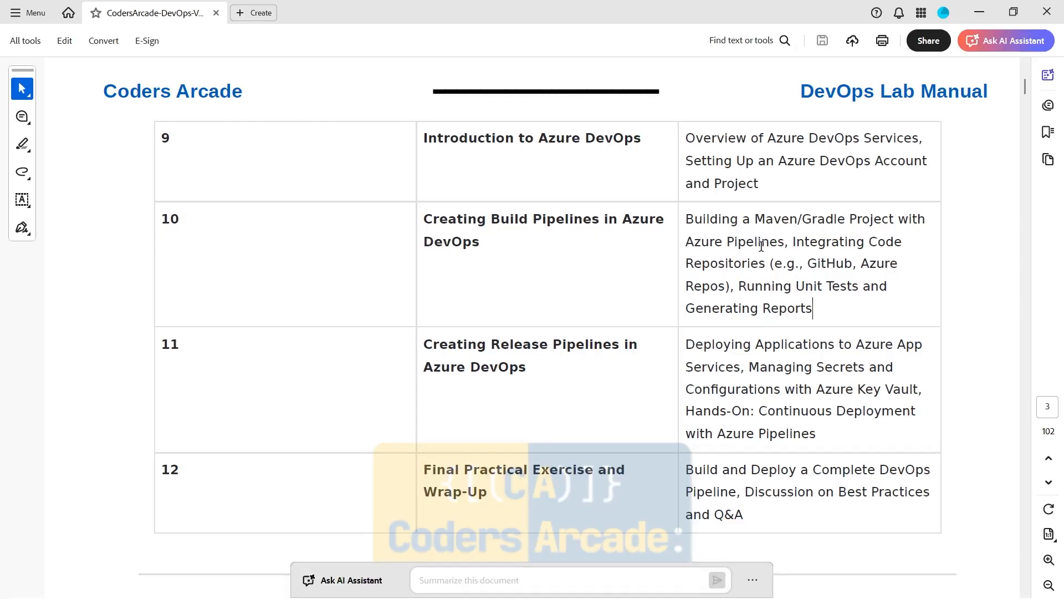
drag(785, 243, 699, 244)
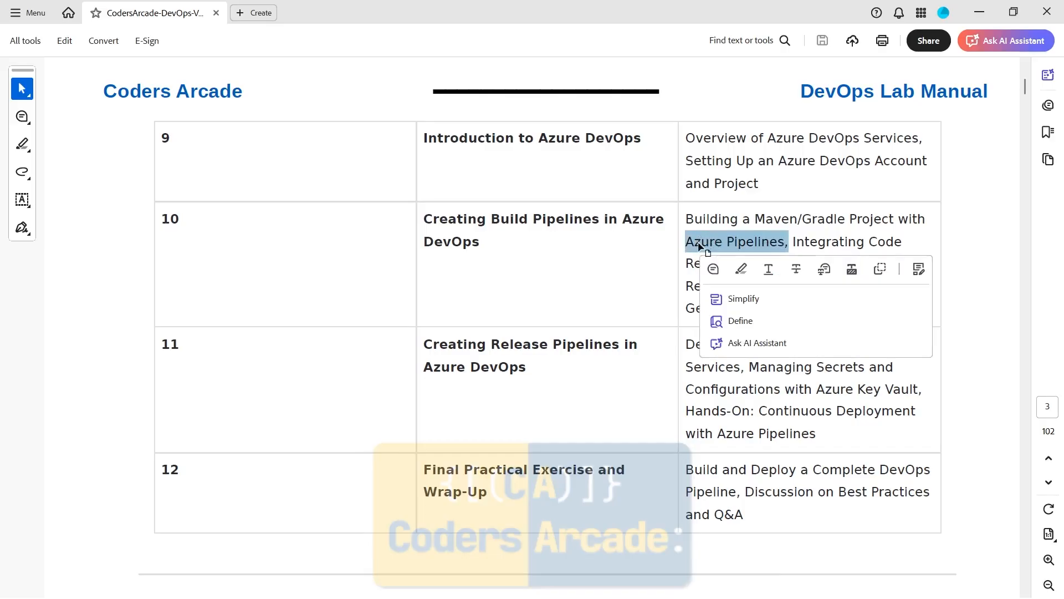
key(alt+Tab)
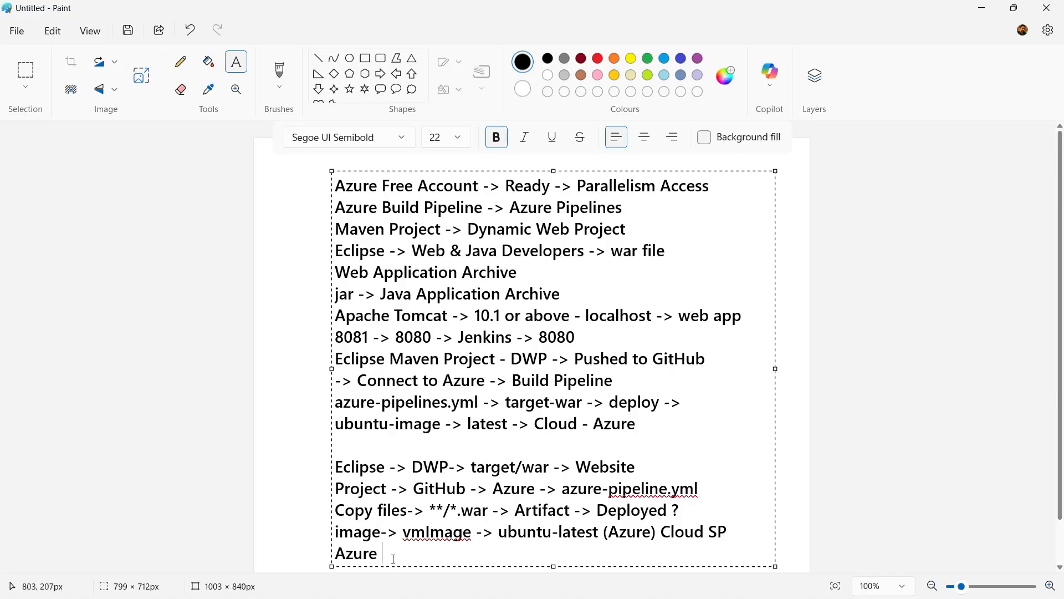
text(Pipeline)
text(-> Build)
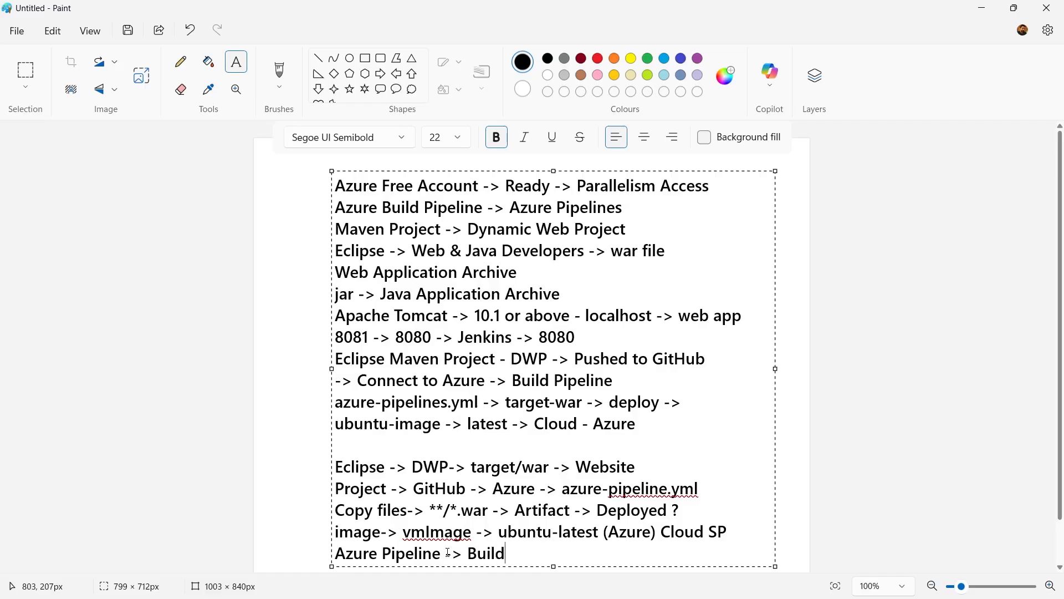
text( Pipeline. Exp 10)
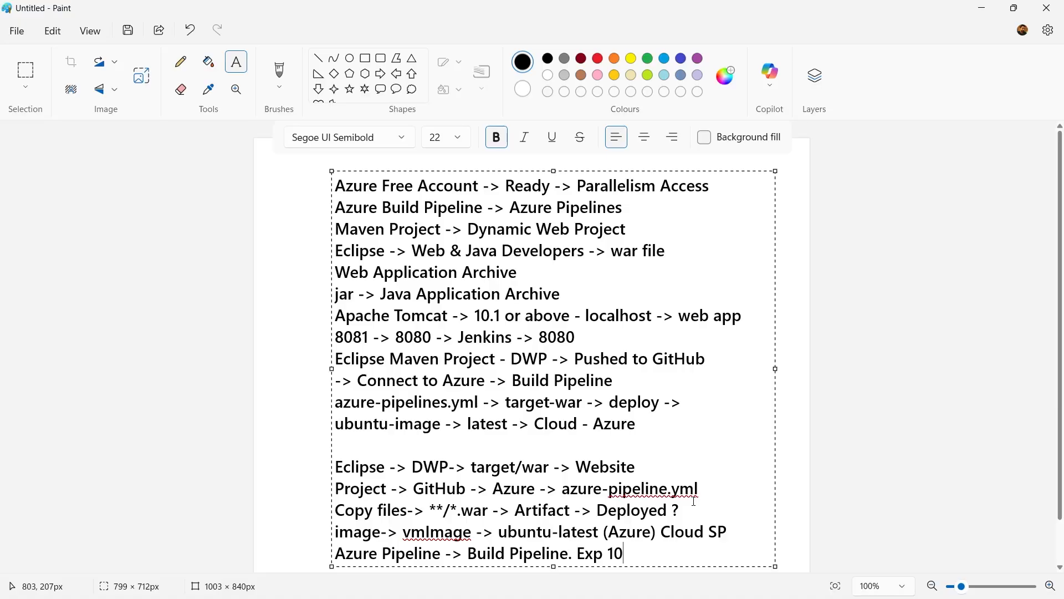
Step: Add the lines "**/*jar?" and "GitHub repo-> fork -> YourGithub 0" at the end of the notes
key(Return)
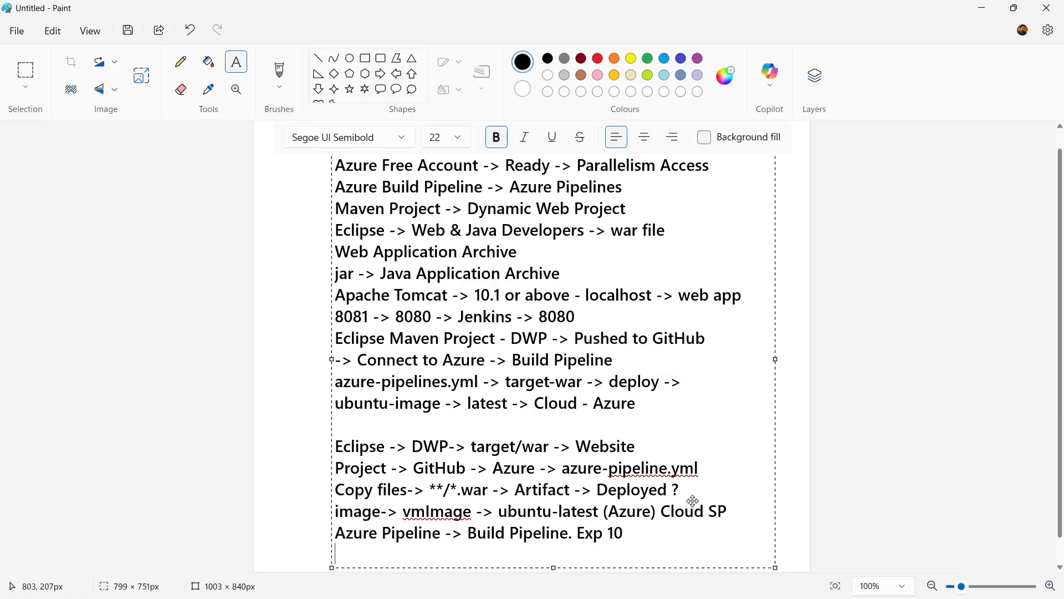
text(**/*jar?)
key(Return)
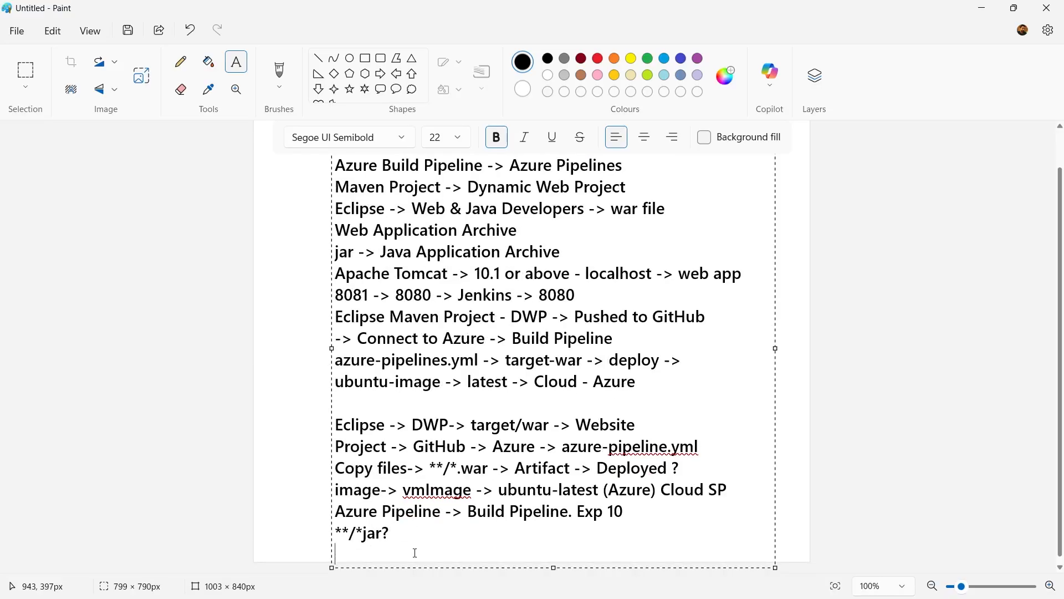
text(GitHub repo-> fork )
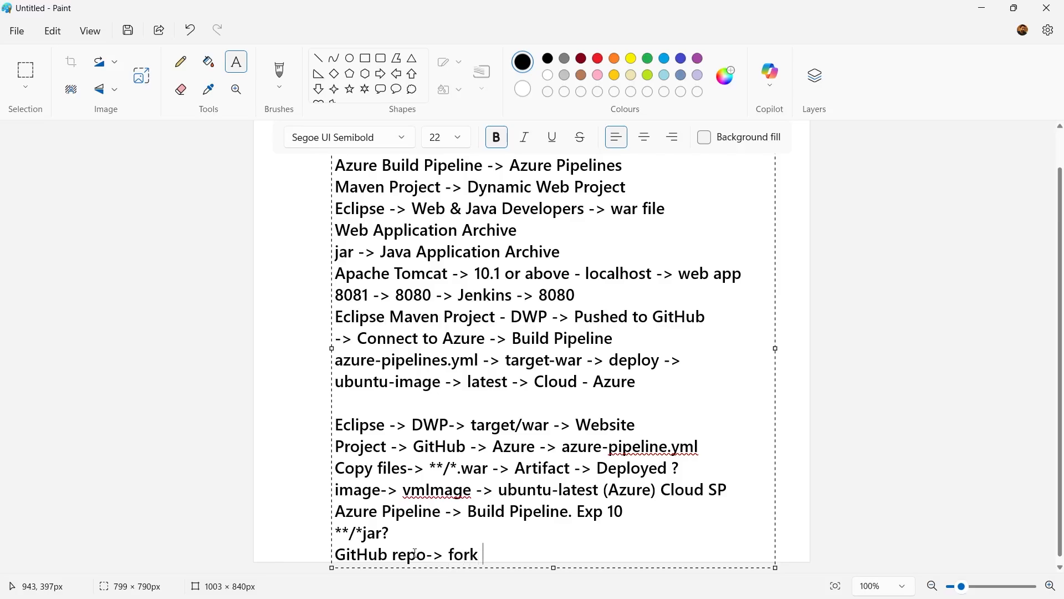
text(-> YourGithub 0)
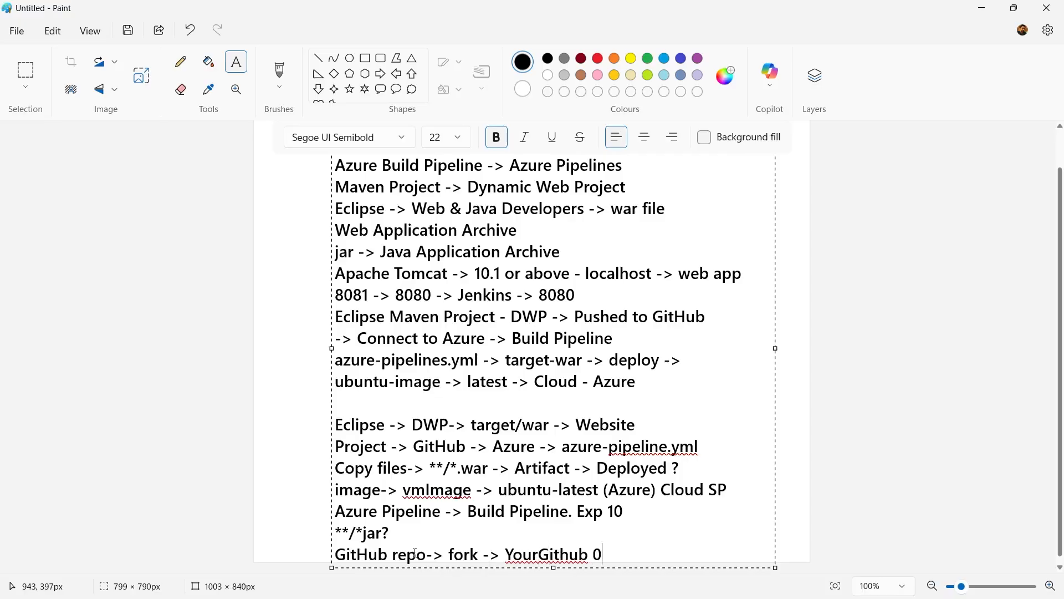
Step: Place a separate text box beside "YourGithub 0" reading "Name: /mvn-repo - url", widened to fit on one line, and commit it
click(615, 551)
click(617, 541)
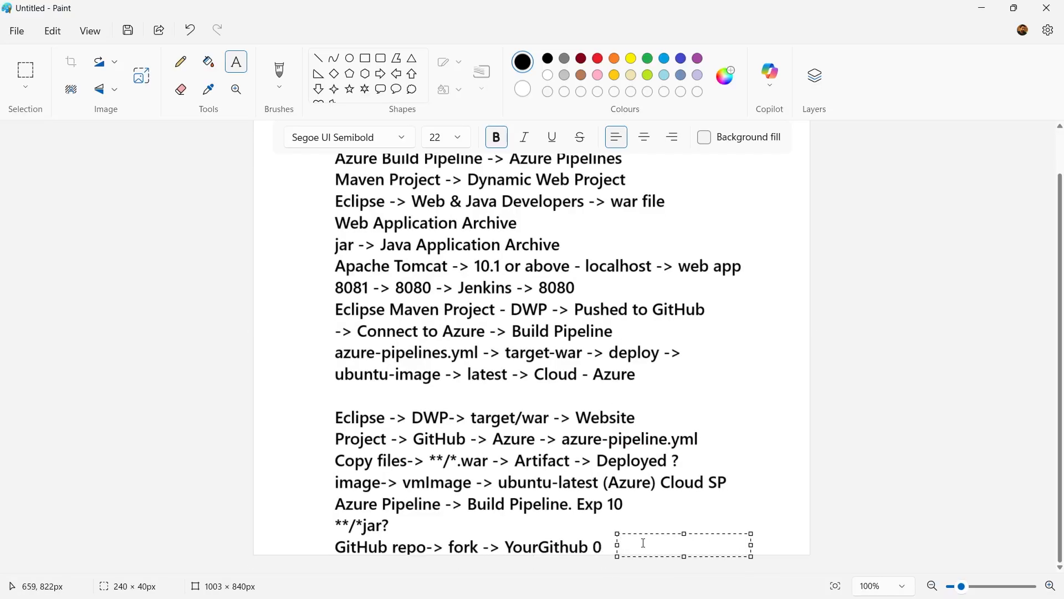
text(Name)
drag(685, 538, 670, 535)
text(: )
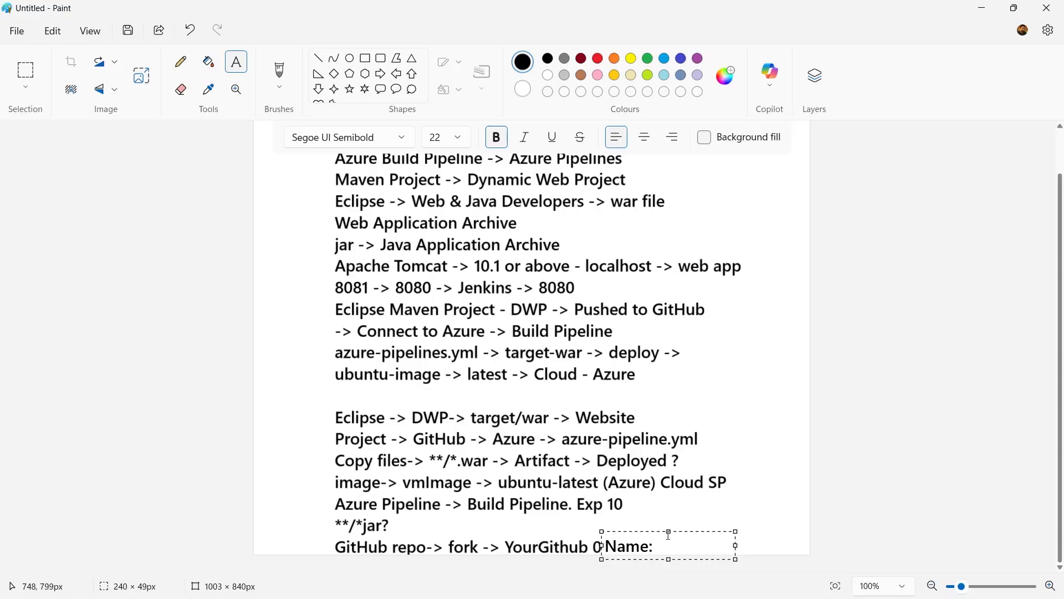
text(/mvn-repo)
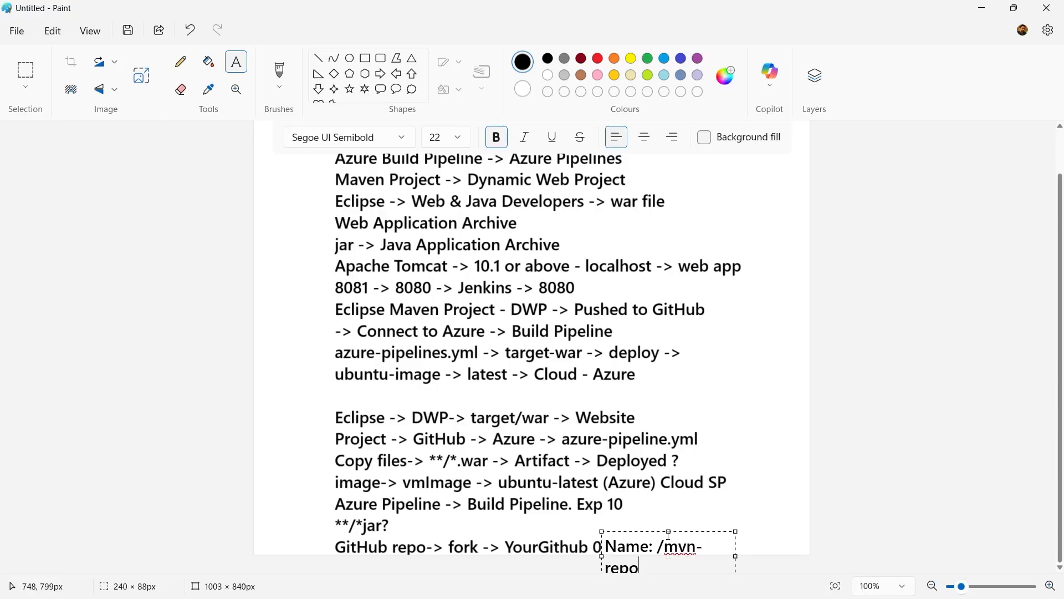
drag(737, 556, 768, 554)
text(-)
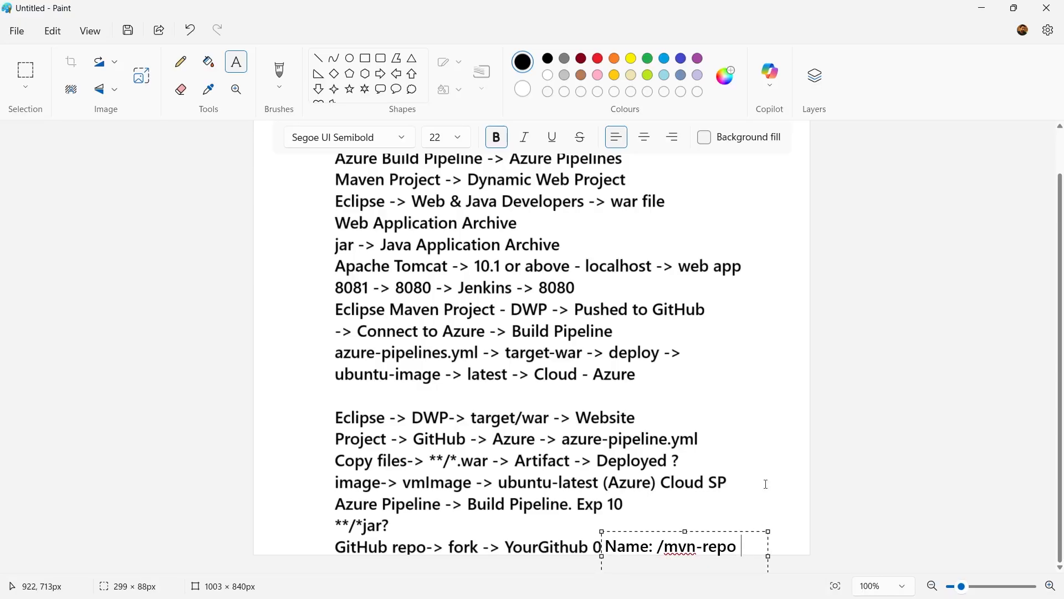
text( url)
drag(769, 555, 801, 551)
click(771, 482)
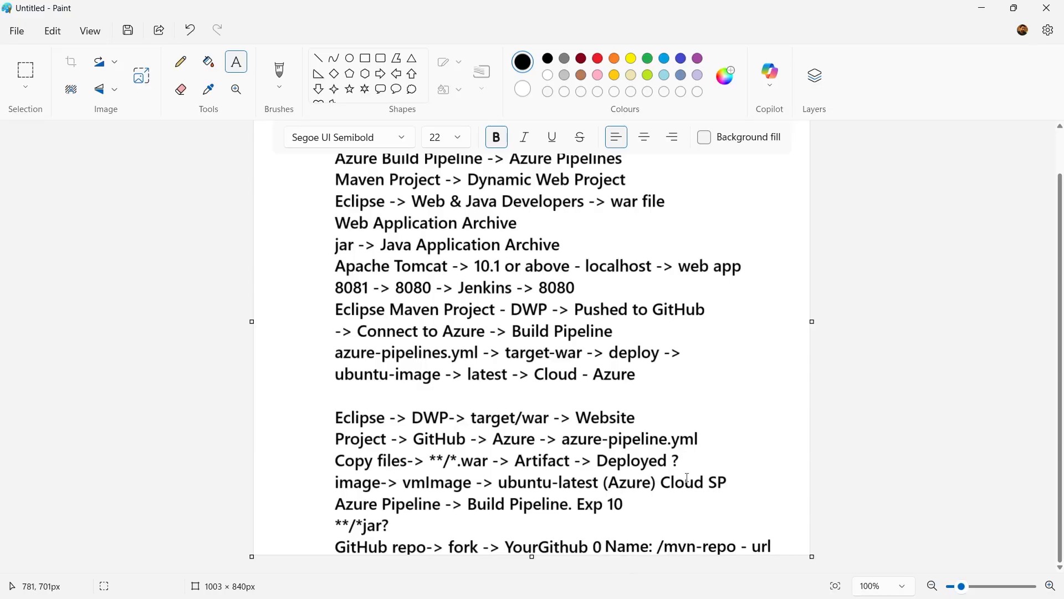
Step: Look over the finished notes and switch back to the pipeline run in Firefox
scroll(758, 363, up, 1)
scroll(759, 363, down, 1)
scroll(594, 250, up, 2)
scroll(594, 249, down, 2)
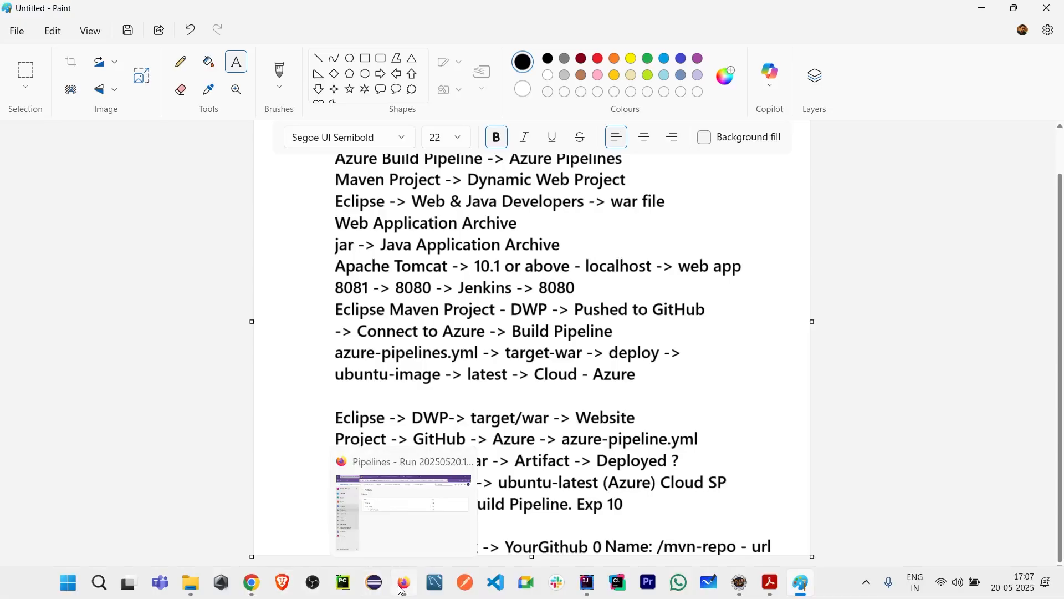
click(404, 582)
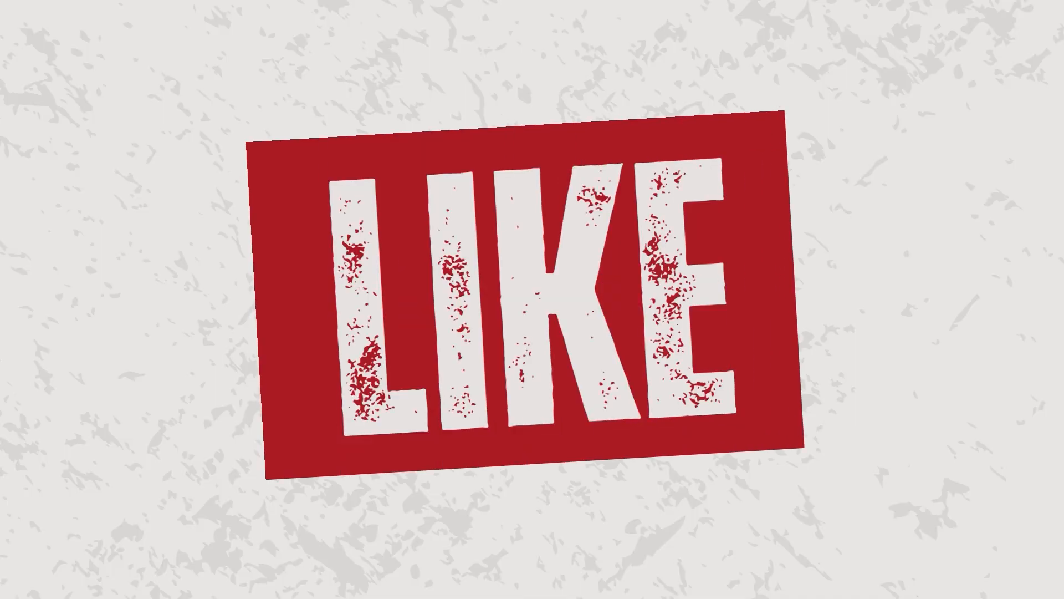